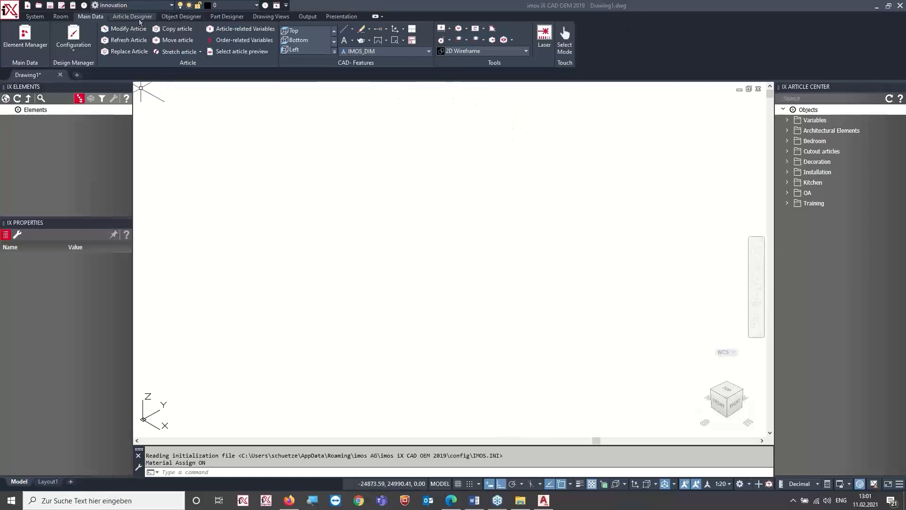
- Start a new article in the Article Designer and assign top shelf CP_1_TSI_1000_C1 and bottom shelf CP_1_BSI_1000_C1
{"action": "left_click", "coordinate": [137, 18]}
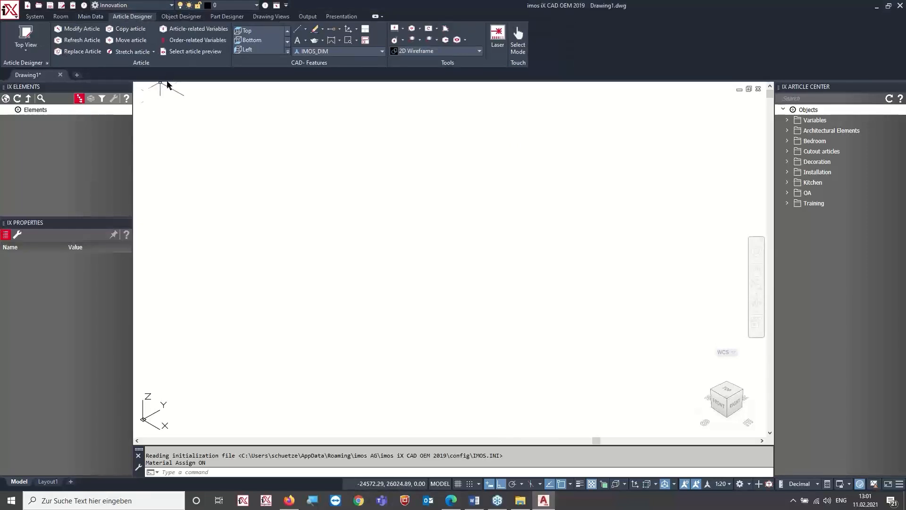
{"action": "left_click", "coordinate": [26, 35]}
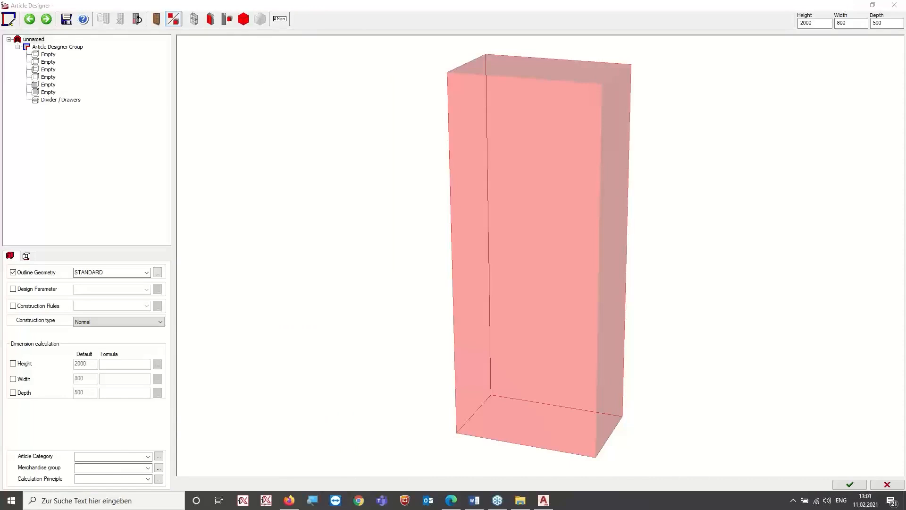
{"action": "left_click", "coordinate": [48, 70]}
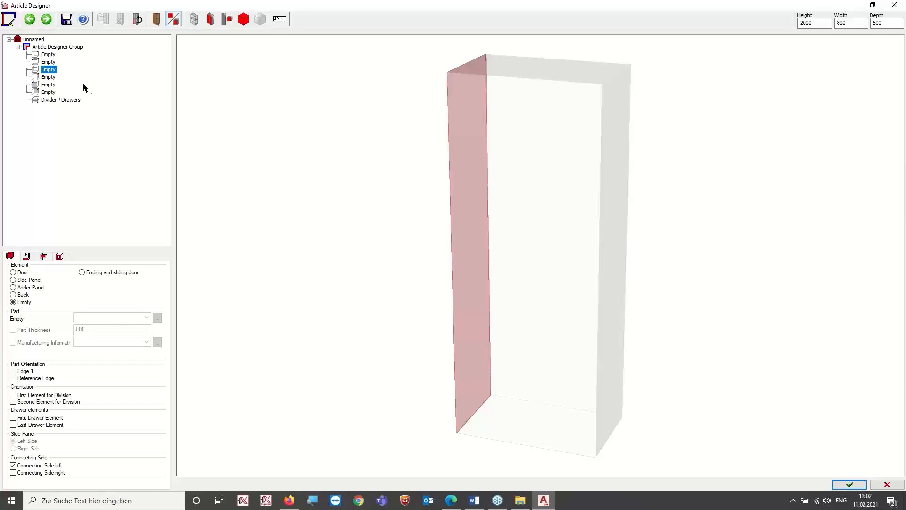
{"action": "left_click", "coordinate": [48, 55]}
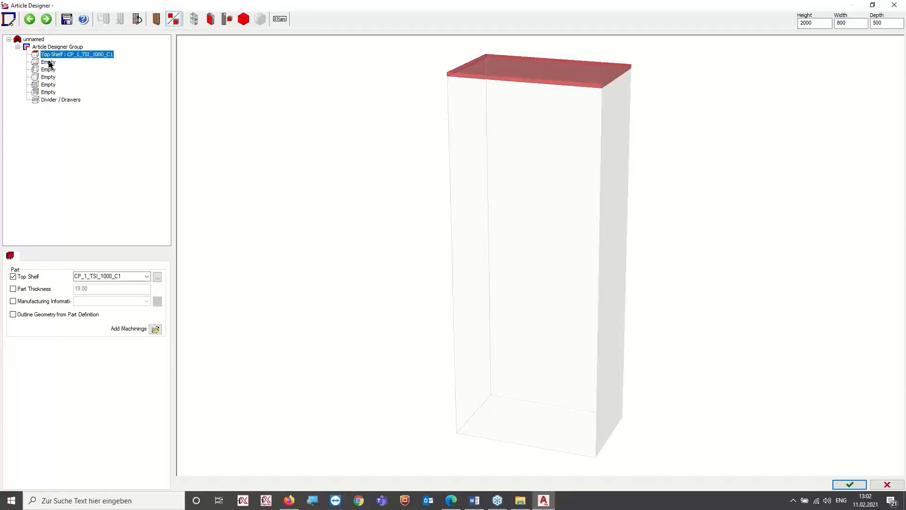
{"action": "left_click", "coordinate": [49, 62]}
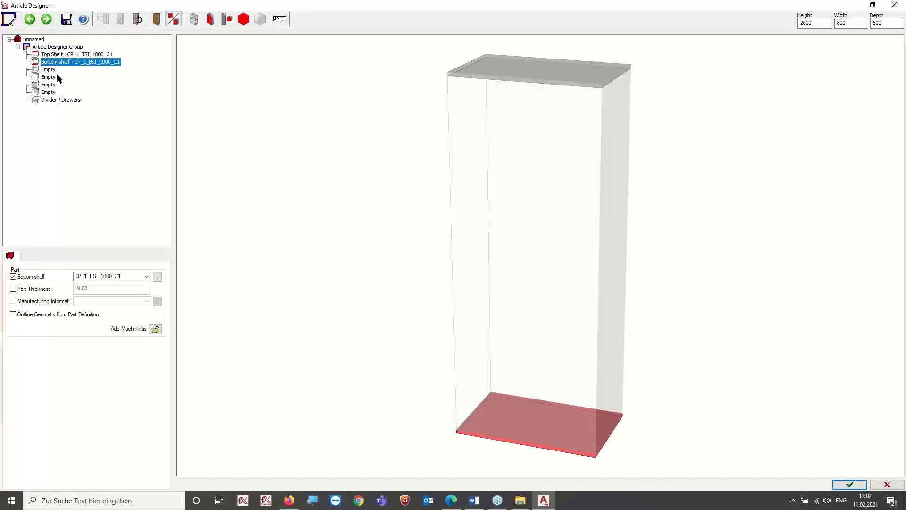
- Assign left side panel CP_1_LS_1111, right side panel CP_1_RS_1111 and back CP_1_BPI_0000_GC_LRTB10_BS20 to the cabinet
{"action": "left_click", "coordinate": [49, 71]}
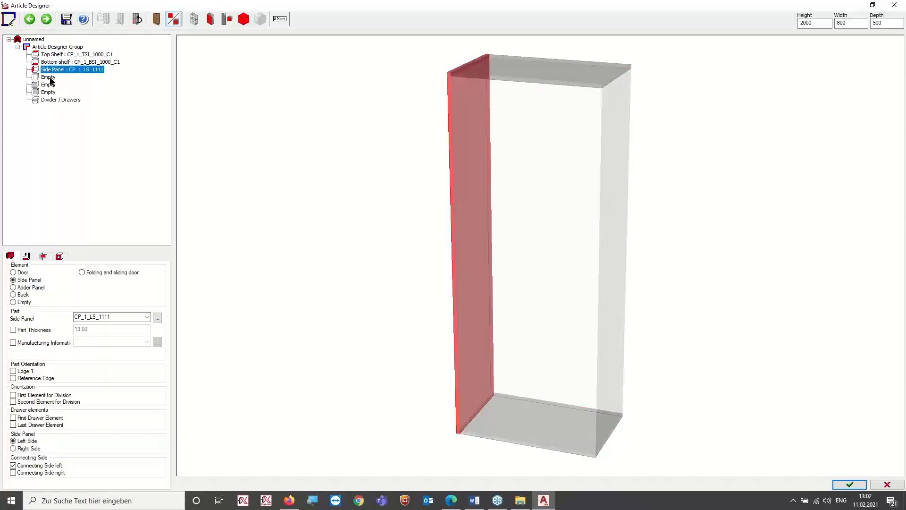
{"action": "left_click", "coordinate": [49, 78]}
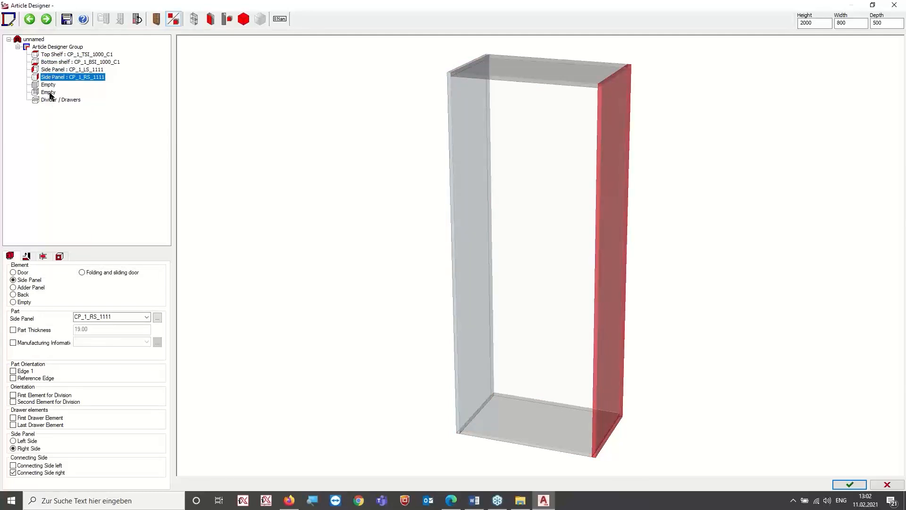
{"action": "left_click", "coordinate": [49, 93]}
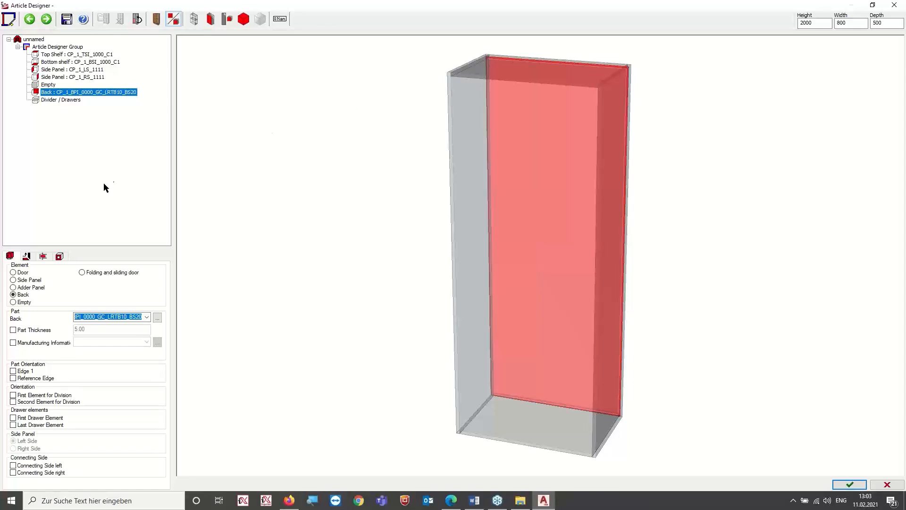
- Set the part type of the cabinet's interior shelf division to Fixed Shelf
{"action": "left_click", "coordinate": [60, 101]}
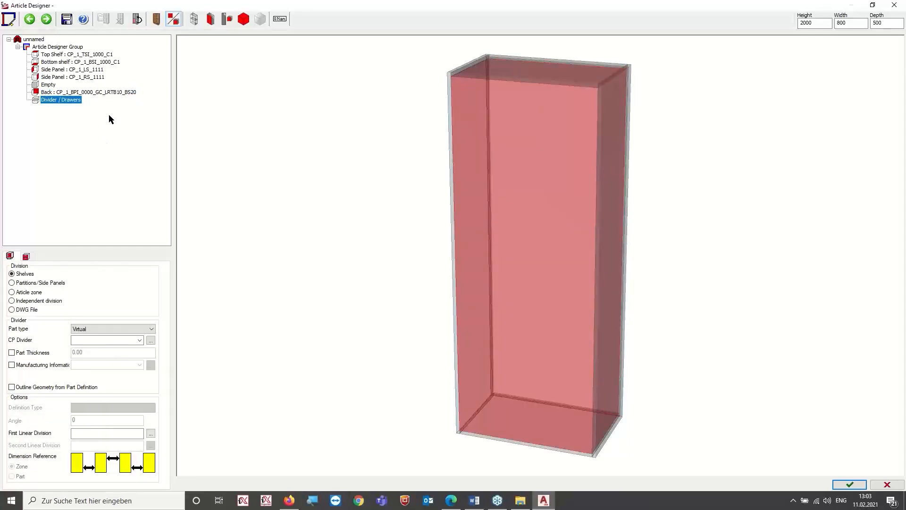
{"action": "left_click", "coordinate": [98, 329]}
{"action": "left_click", "coordinate": [97, 344]}
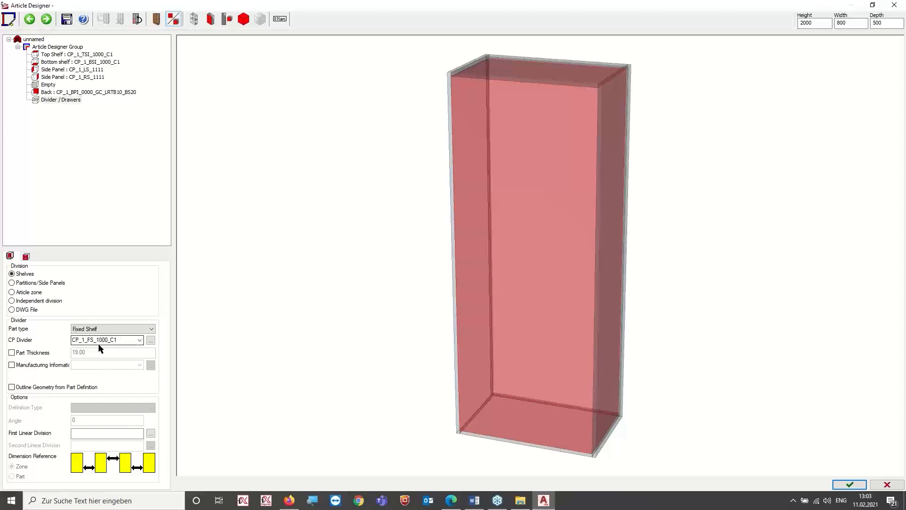
- Save a copy of fixed shelf definition CP_1_FS_1000_C1_FIN20 as Tr_1_FS_1000_C1_FIN100 and move it into the _Training folder
{"action": "left_click", "coordinate": [151, 341]}
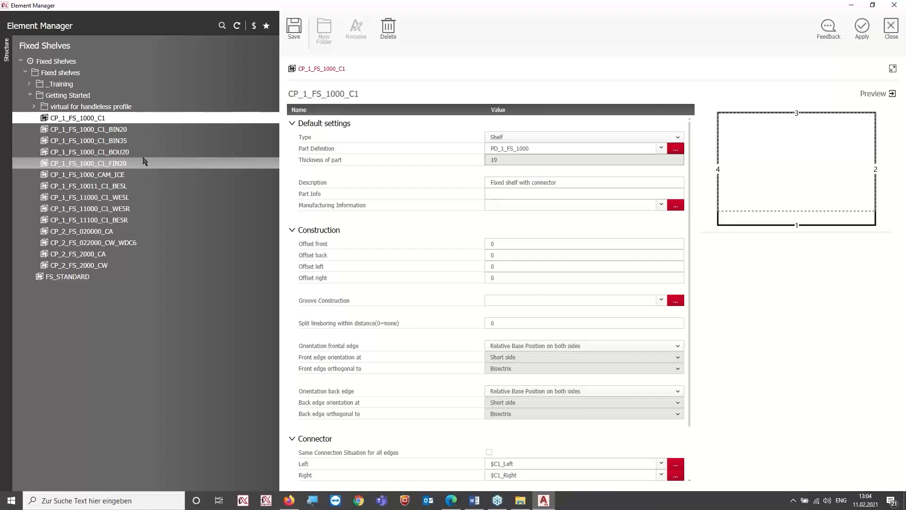
{"action": "left_click", "coordinate": [129, 132]}
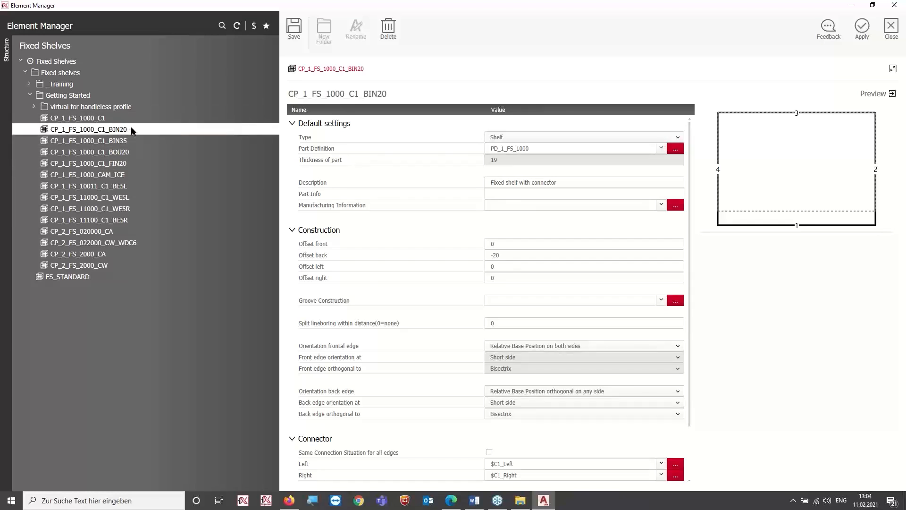
{"action": "left_click", "coordinate": [135, 169]}
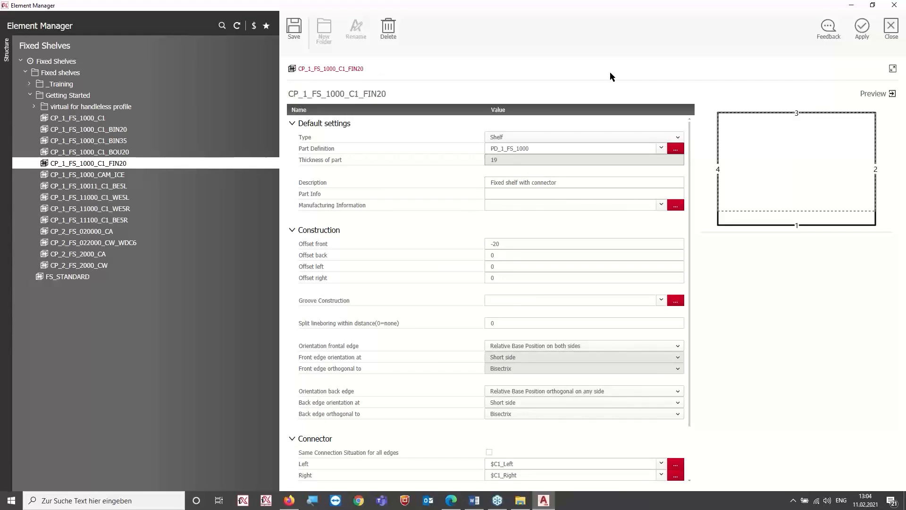
{"action": "key", "text": "BackSpace"}
{"action": "key", "text": "BackSpace"}
{"action": "type", "text": "Tr"}
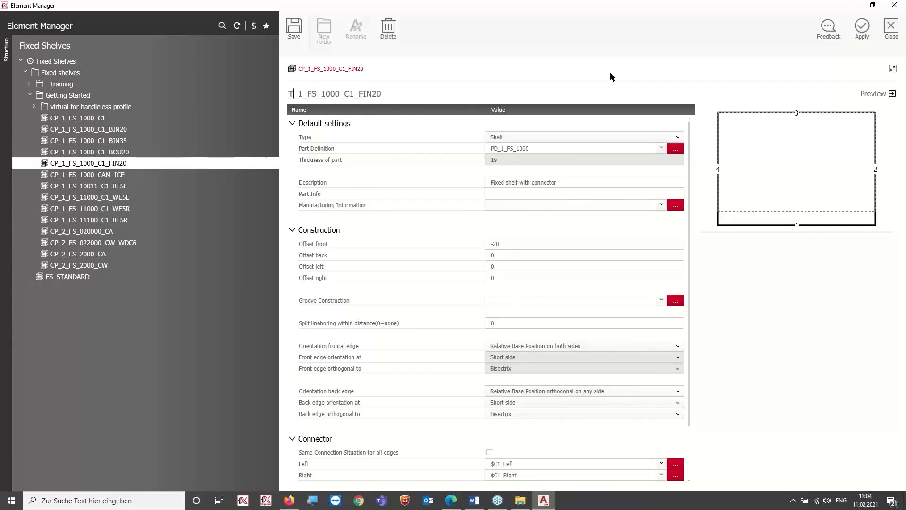
{"action": "key", "text": "End"}
{"action": "key", "text": "BackSpace"}
{"action": "key", "text": "BackSpace"}
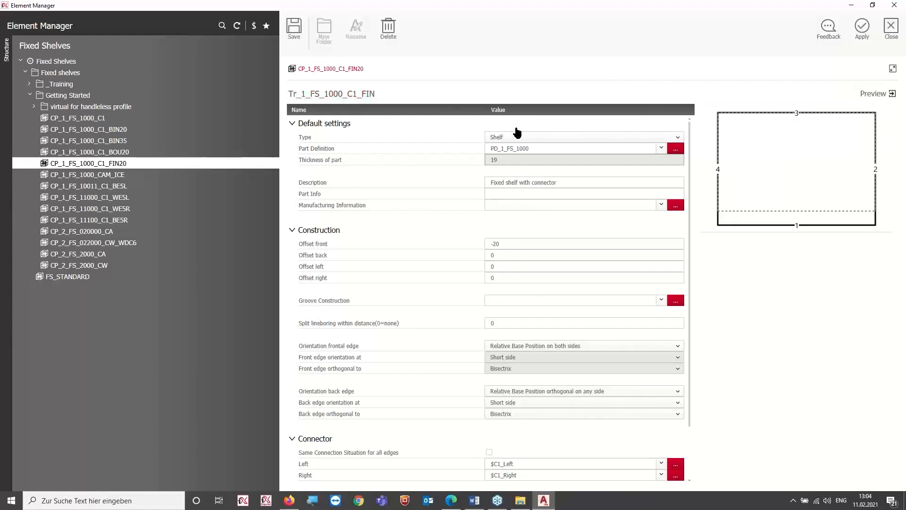
{"action": "type", "text": "100"}
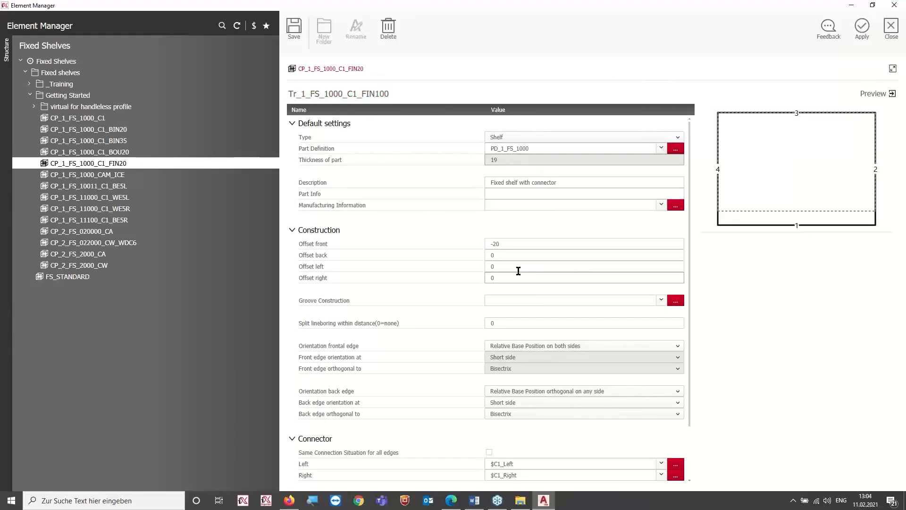
{"action": "left_click", "coordinate": [294, 29]}
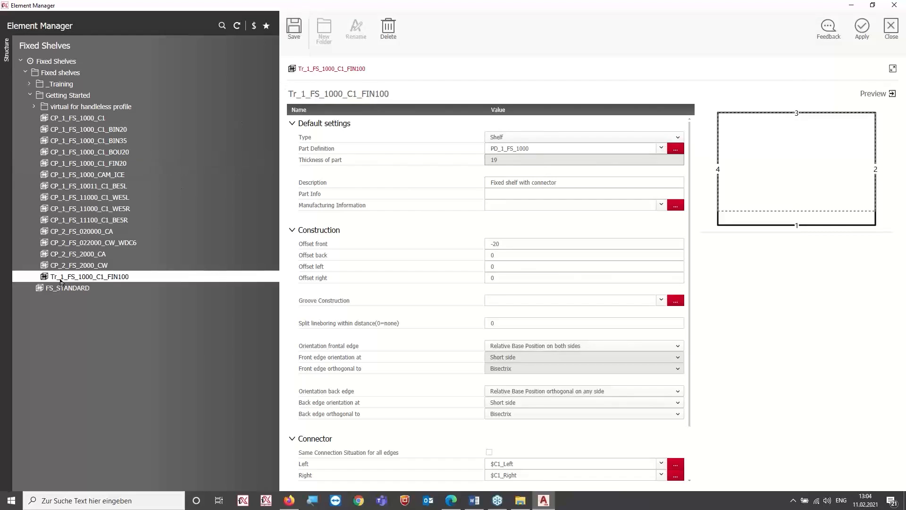
{"action": "left_click_drag", "start_coordinate": [55, 280], "coordinate": [101, 85]}
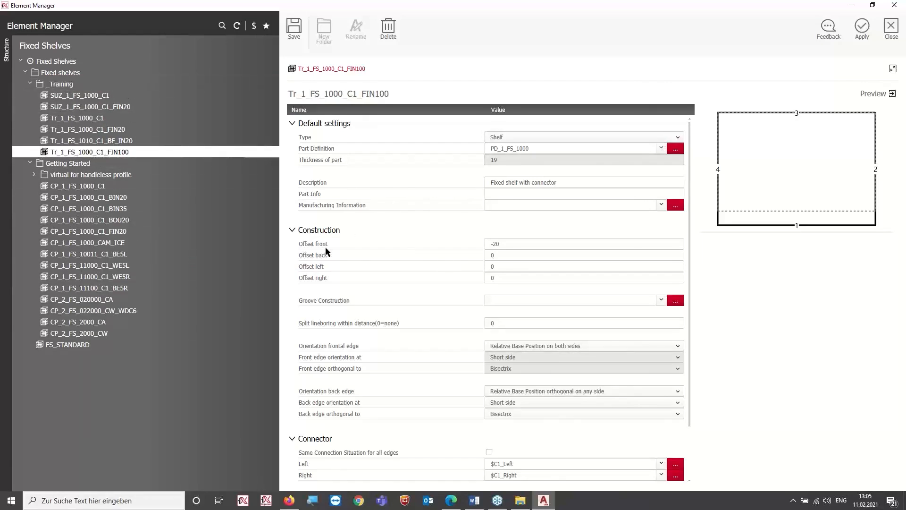
- Set the new shelf definition's front offset to -100 and apply it as the divider with a first linear division of 1:1:1:1
{"action": "left_click", "coordinate": [517, 244]}
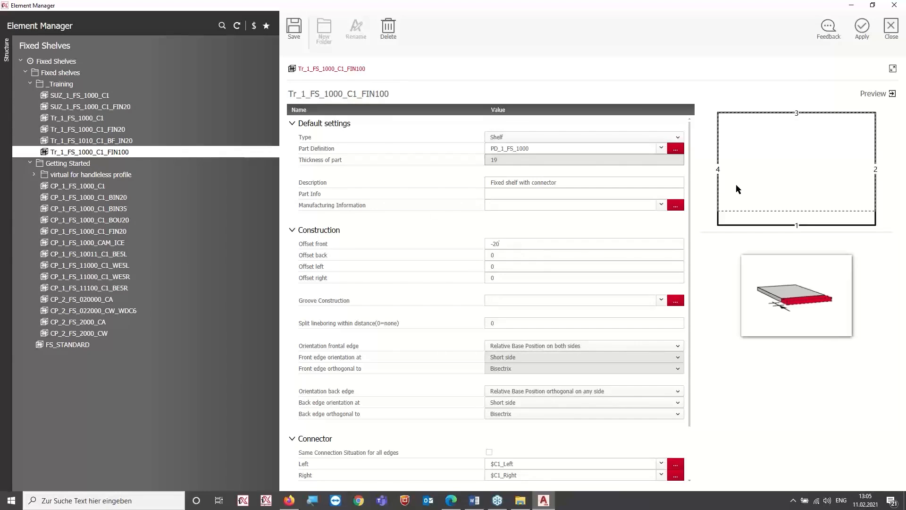
{"action": "key", "text": "BackSpace"}
{"action": "key", "text": "BackSpace"}
{"action": "type", "text": "100"}
{"action": "left_click", "coordinate": [863, 26]}
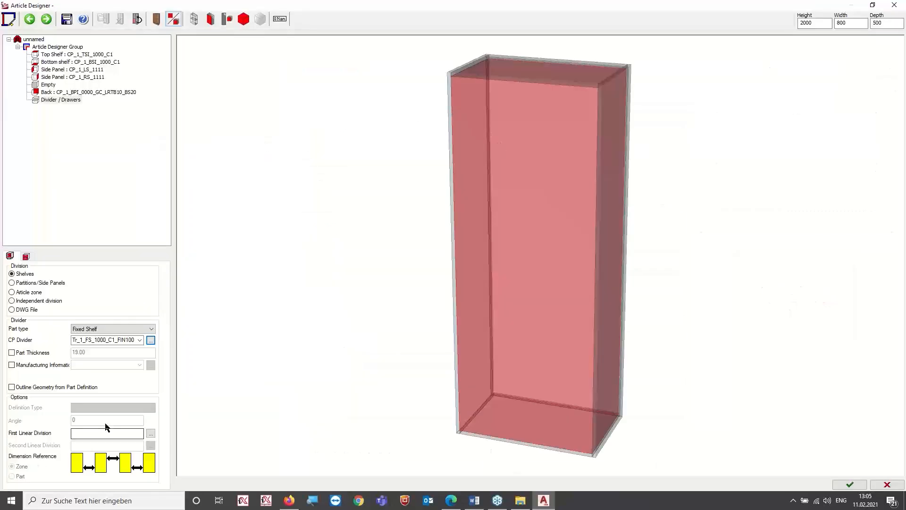
{"action": "left_click", "coordinate": [80, 433]}
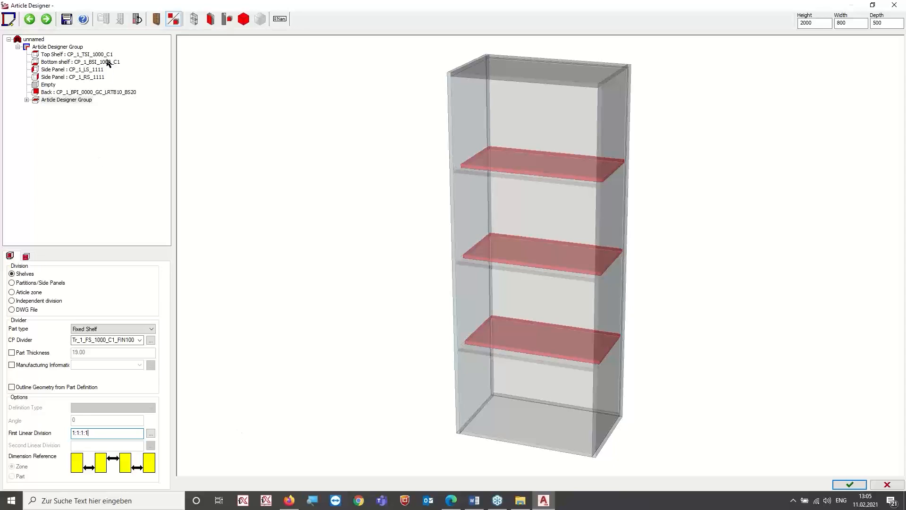
- Save the article as OA_AD_1 and insert it into the drawing
{"action": "left_click", "coordinate": [66, 19]}
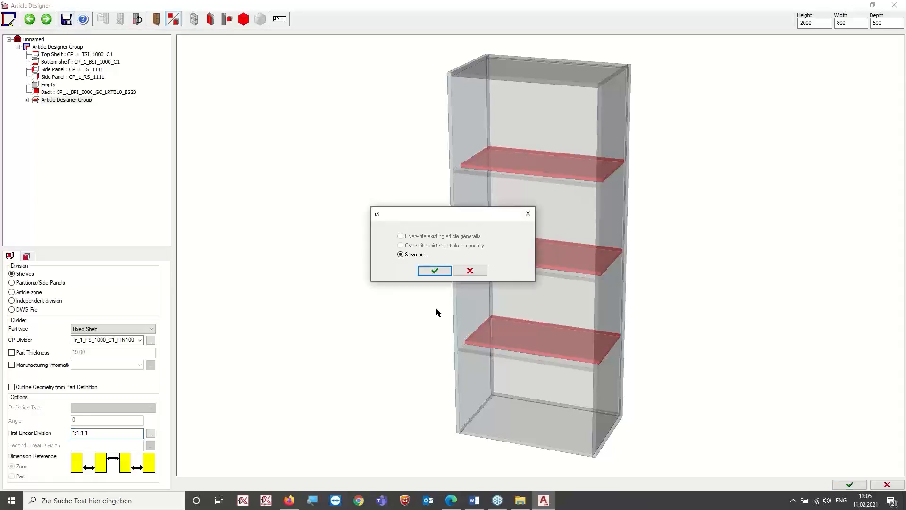
{"action": "left_click", "coordinate": [435, 271]}
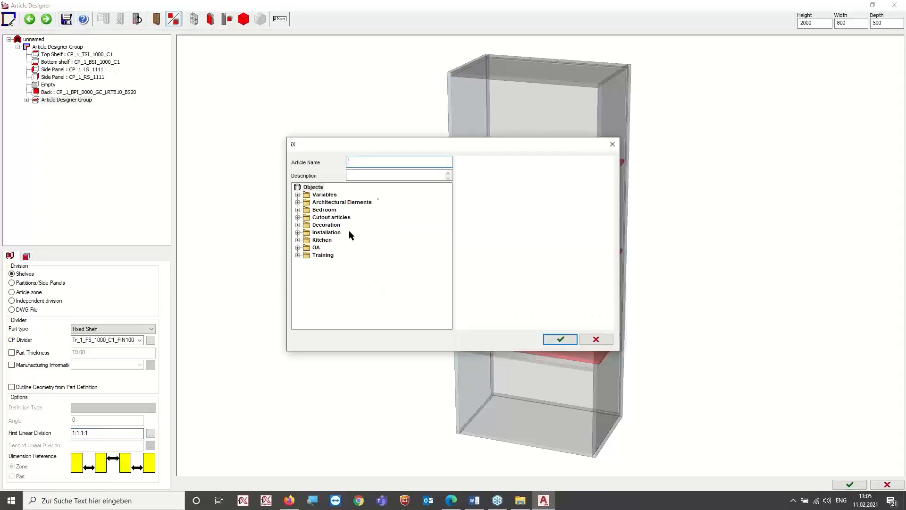
{"action": "left_click", "coordinate": [297, 248]}
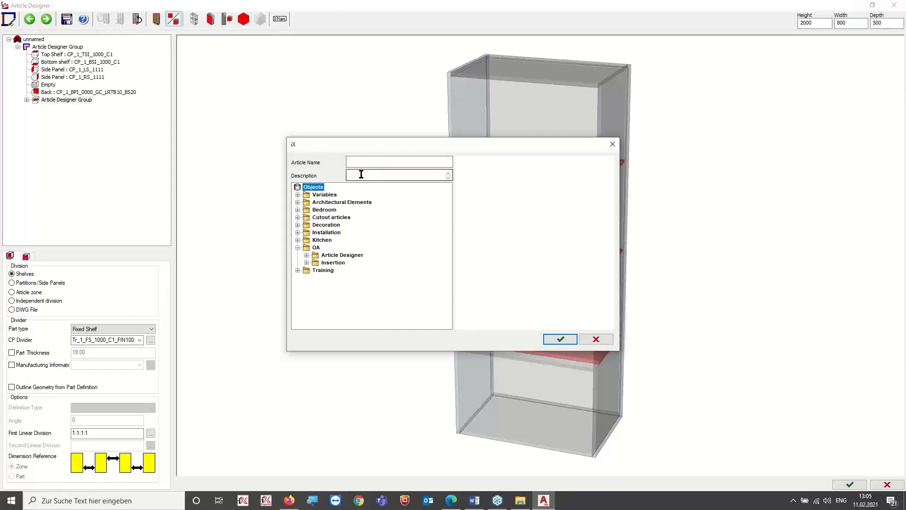
{"action": "left_click", "coordinate": [372, 162]}
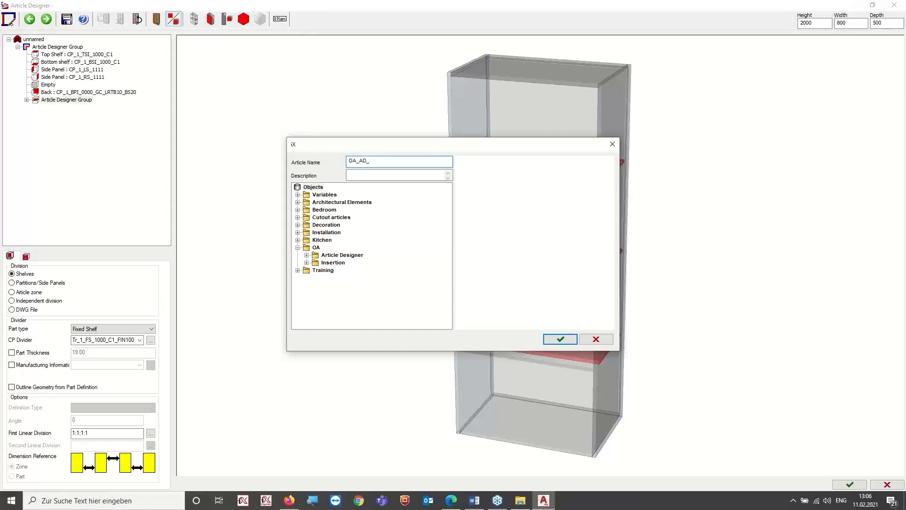
{"action": "left_click", "coordinate": [560, 339]}
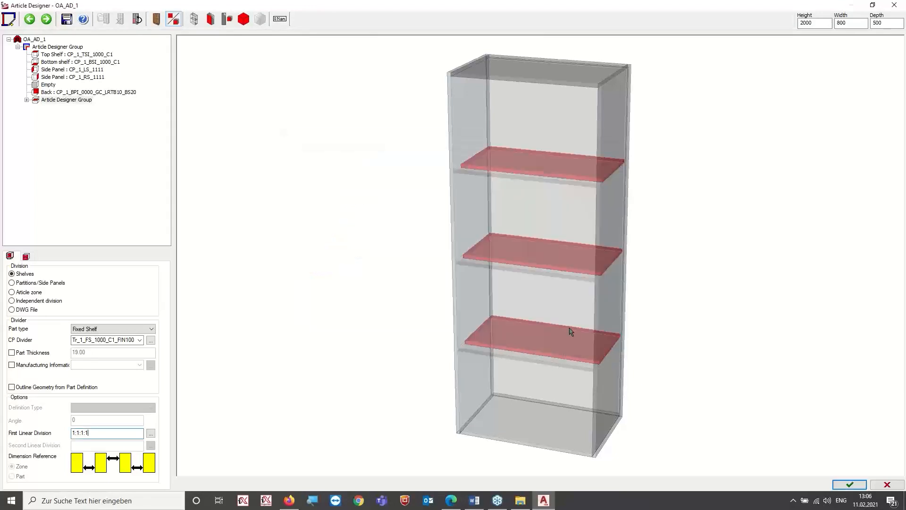
{"action": "left_click", "coordinate": [849, 484]}
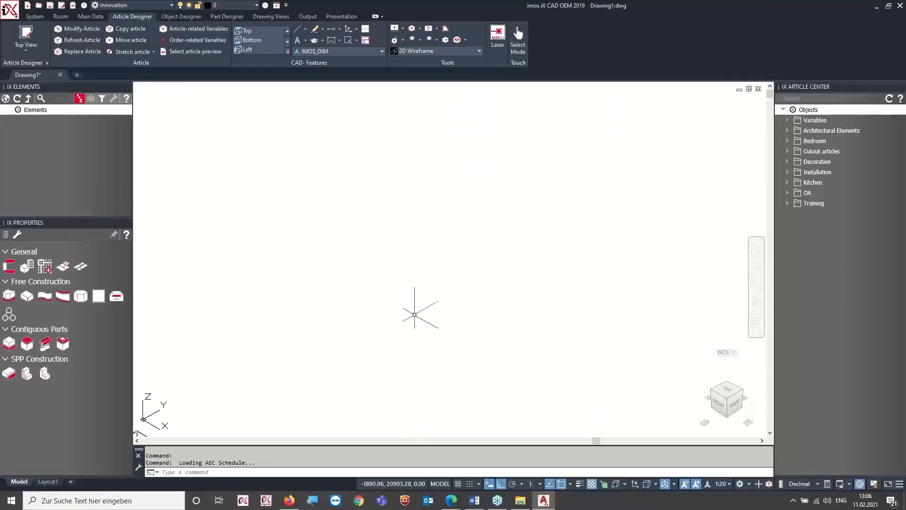
- Select the front edge of the cabinet's uppermost fixed shelf in the drawing to examine its edge number
{"action": "scroll", "coordinate": [412, 316], "scroll_direction": "down", "scroll_amount": 5}
{"action": "middle_click_drag", "start_coordinate": [340, 342], "coordinate": [414, 306]}
{"action": "scroll", "coordinate": [422, 310], "scroll_direction": "up", "scroll_amount": 11}
{"action": "scroll", "coordinate": [429, 280], "scroll_direction": "up", "scroll_amount": 2}
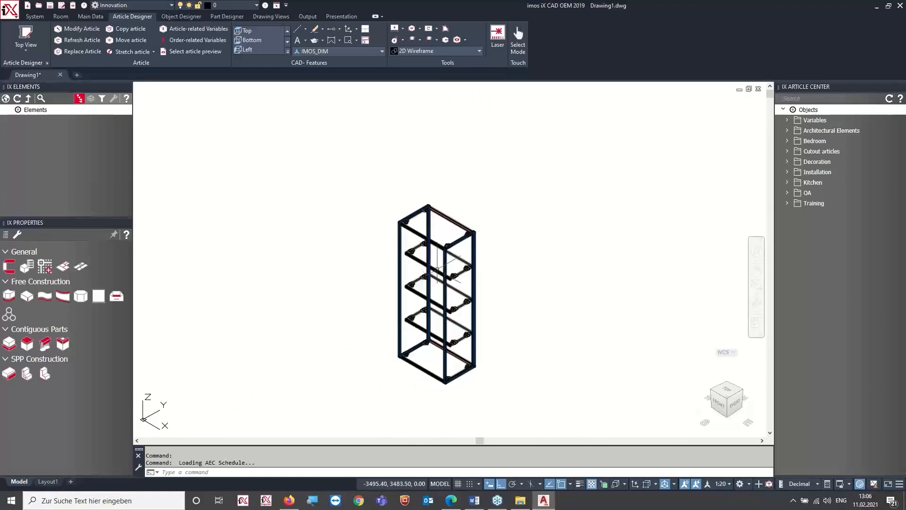
{"action": "scroll", "coordinate": [396, 248], "scroll_direction": "up", "scroll_amount": 2}
{"action": "scroll", "coordinate": [397, 246], "scroll_direction": "up", "scroll_amount": 2}
{"action": "middle_click_drag", "start_coordinate": [436, 270], "coordinate": [430, 252], "text": "shift"}
{"action": "scroll", "coordinate": [359, 250], "scroll_direction": "up", "scroll_amount": 3}
{"action": "right_click", "coordinate": [307, 195]}
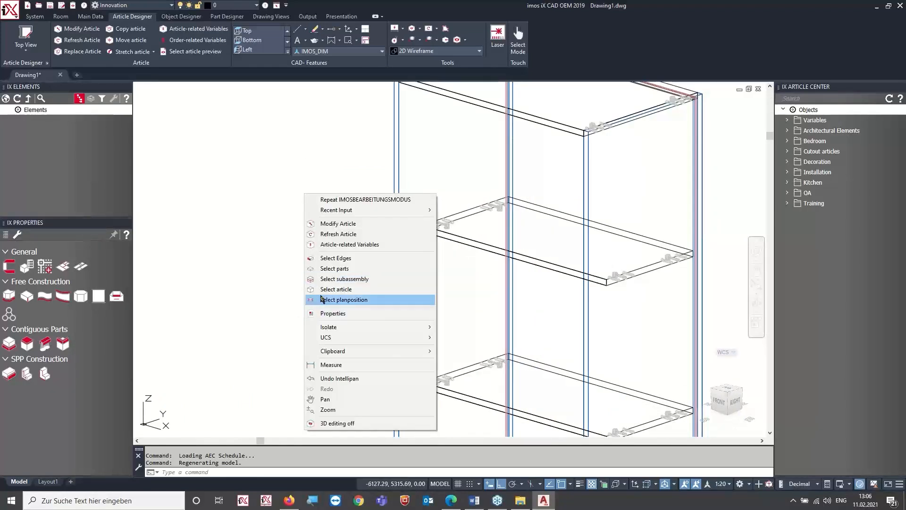
{"action": "left_click", "coordinate": [355, 258]}
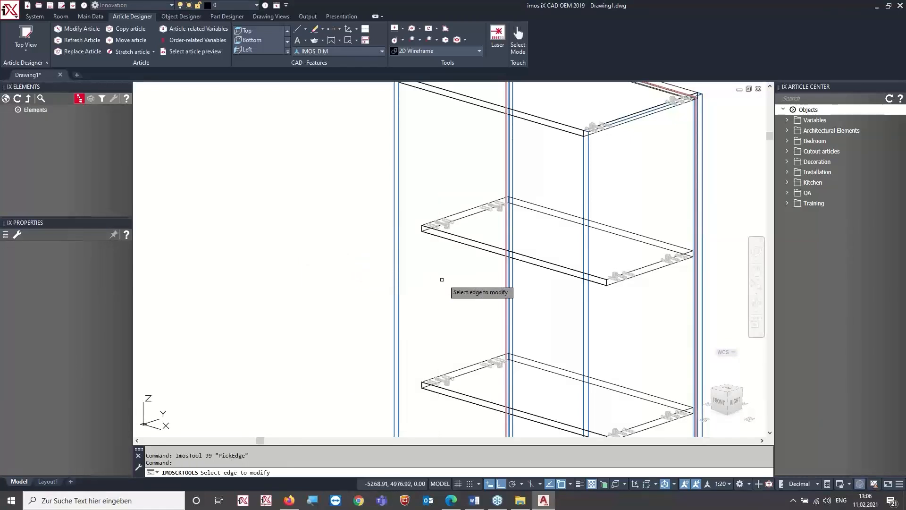
{"action": "left_click", "coordinate": [458, 243]}
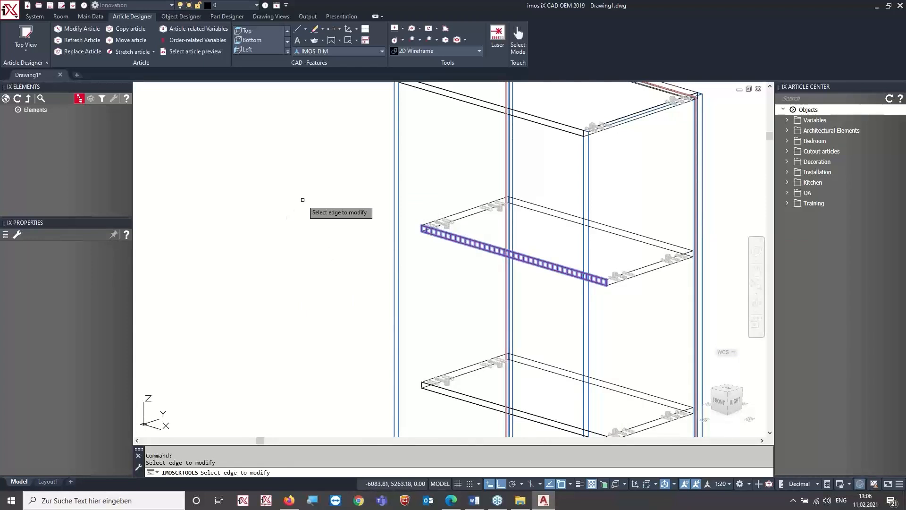
{"action": "key", "text": "Return"}
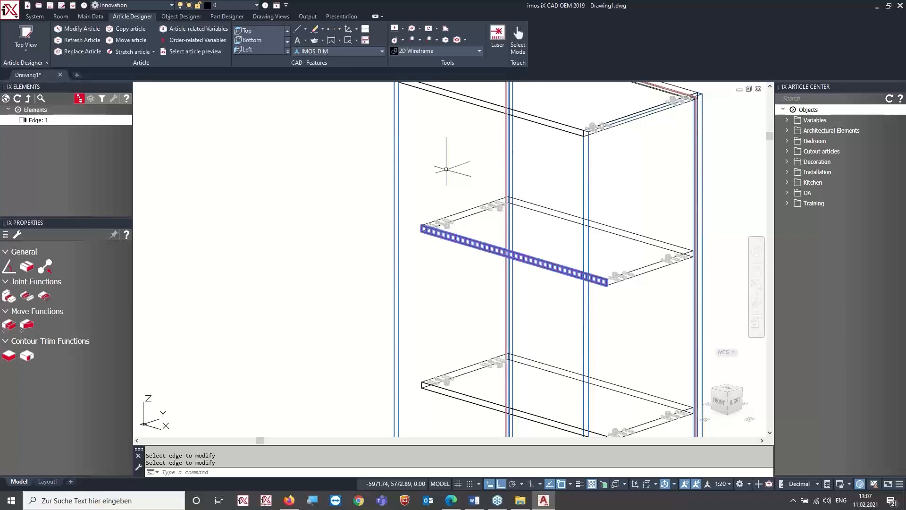
- Reopen the cabinet article for modification and select its empty front element
{"action": "left_click", "coordinate": [77, 28]}
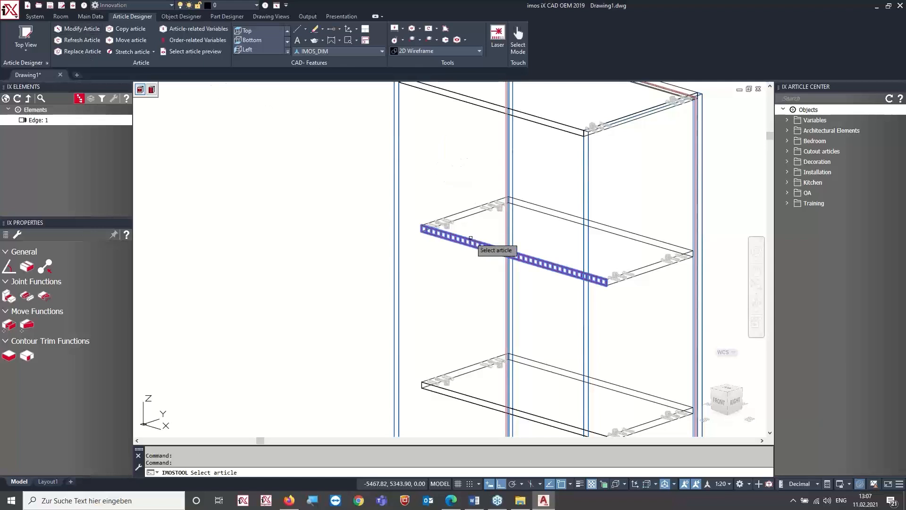
{"action": "left_click", "coordinate": [496, 246]}
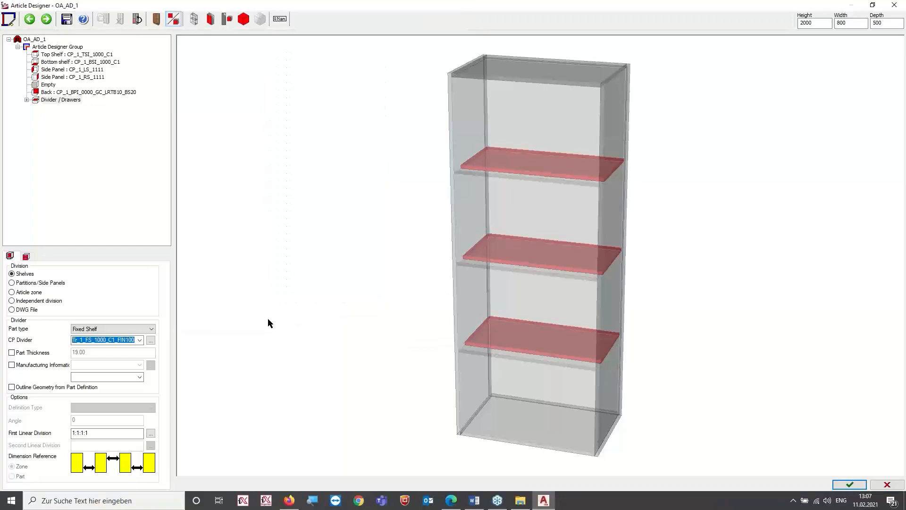
{"action": "left_click", "coordinate": [51, 86]}
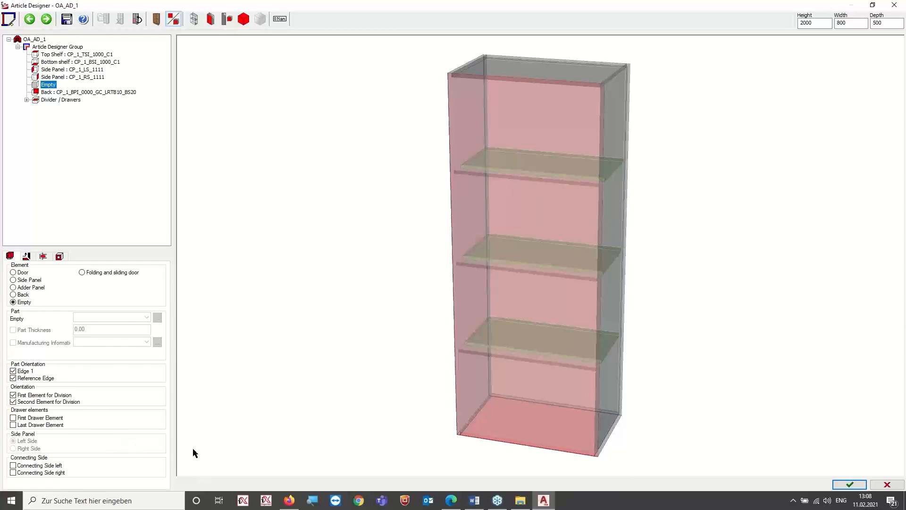
- Make the right side panel Edge 1 for the part orientation and save by overwriting the existing article generally
{"action": "left_click", "coordinate": [80, 77]}
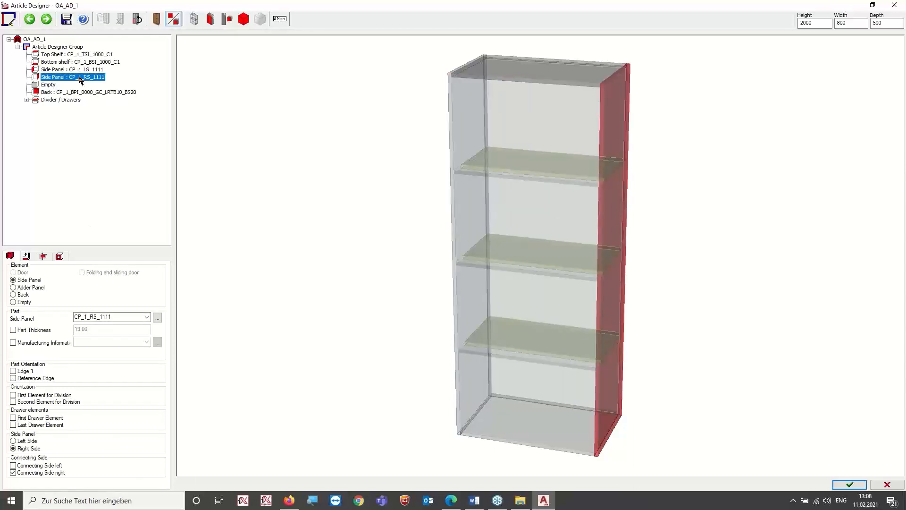
{"action": "left_click", "coordinate": [14, 371]}
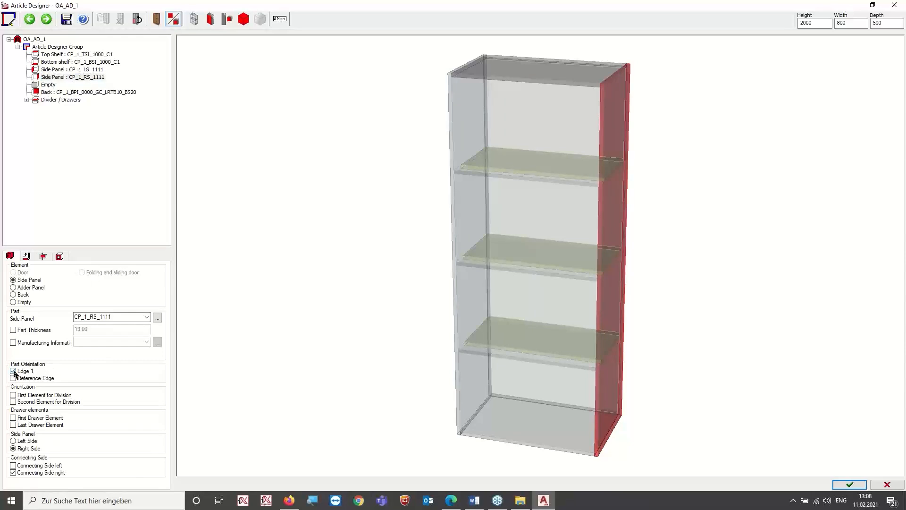
{"action": "left_click", "coordinate": [48, 85]}
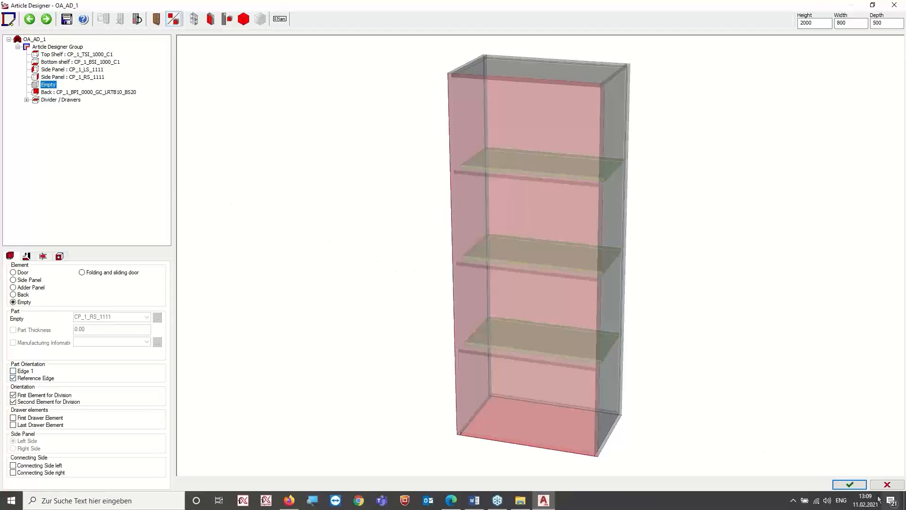
{"action": "left_click", "coordinate": [849, 485]}
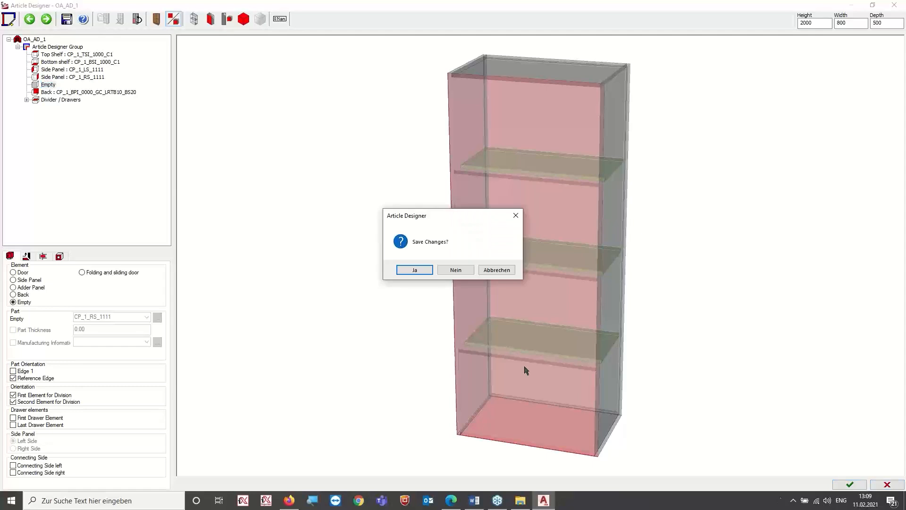
{"action": "left_click", "coordinate": [414, 271]}
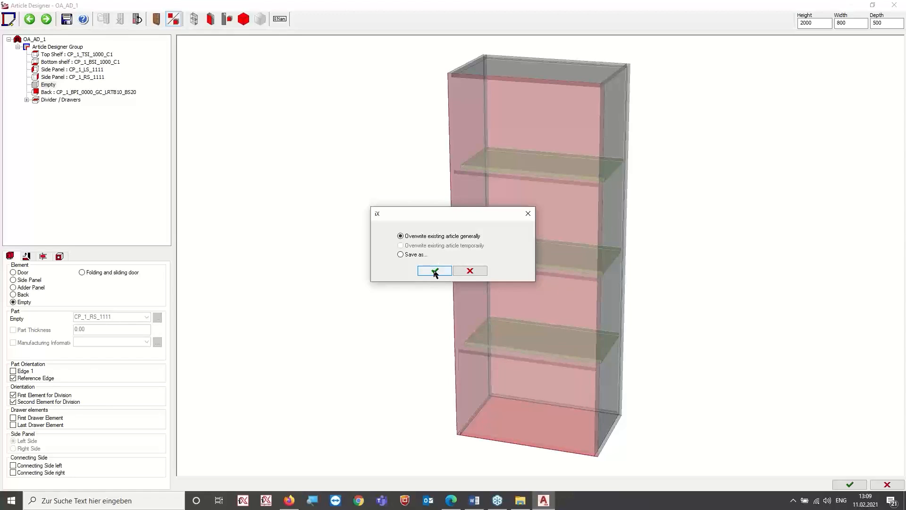
{"action": "left_click", "coordinate": [435, 271]}
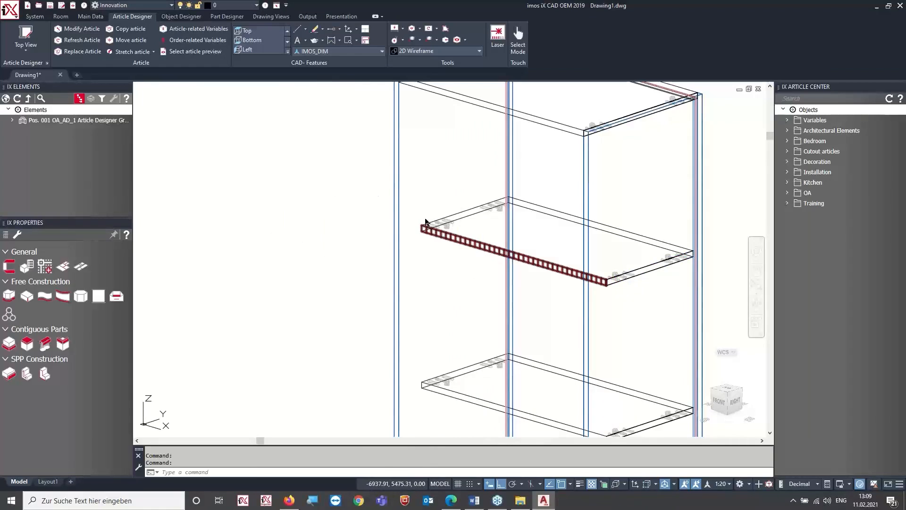
- Delete the leftover edge marking from the front edge of the cabinet's uppermost fixed shelf in the drawing
{"action": "scroll", "coordinate": [450, 231], "scroll_direction": "up", "scroll_amount": 4}
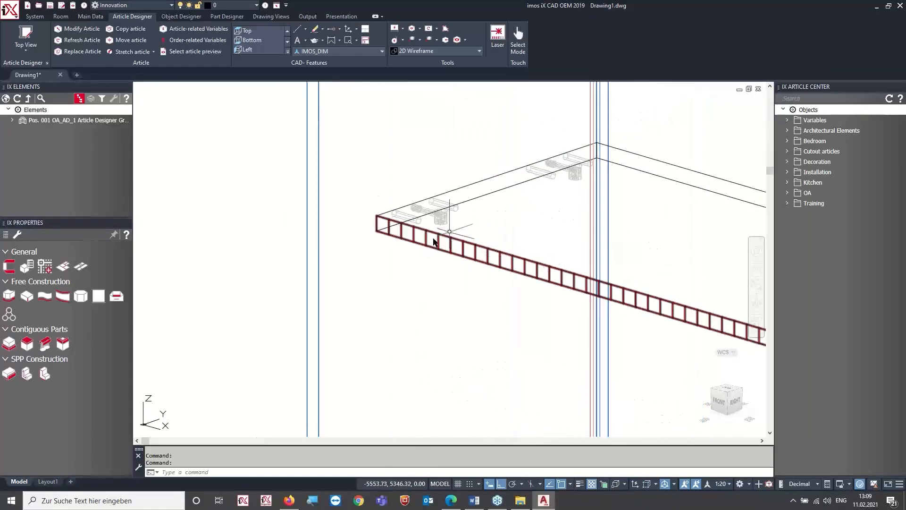
{"action": "left_click", "coordinate": [423, 268]}
{"action": "key", "text": "Escape"}
{"action": "left_click", "coordinate": [427, 241]}
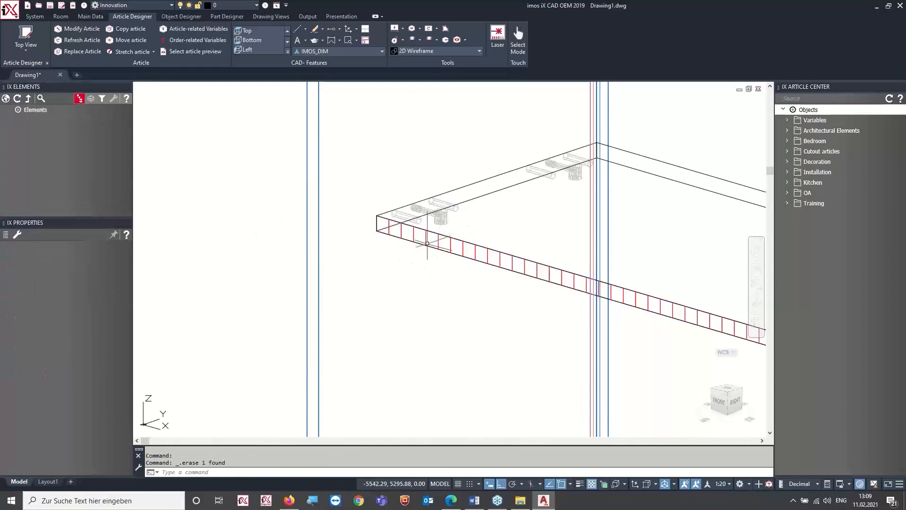
{"action": "key", "text": "Delete"}
{"action": "scroll", "coordinate": [430, 243], "scroll_direction": "up", "scroll_amount": 2}
{"action": "scroll", "coordinate": [432, 246], "scroll_direction": "down", "scroll_amount": 5}
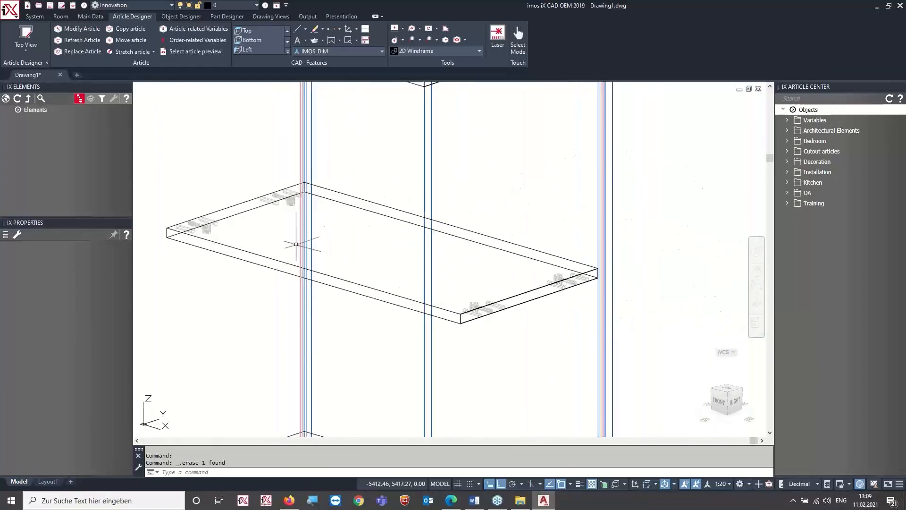
- Select the front edge of the uppermost fixed shelf to check its edge number, then clear the edge selection
{"action": "right_click", "coordinate": [593, 214]}
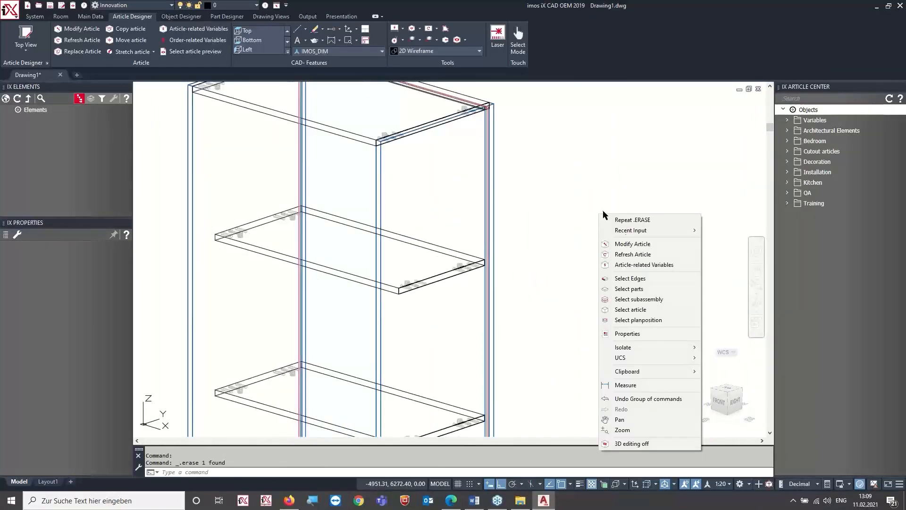
{"action": "left_click", "coordinate": [635, 278]}
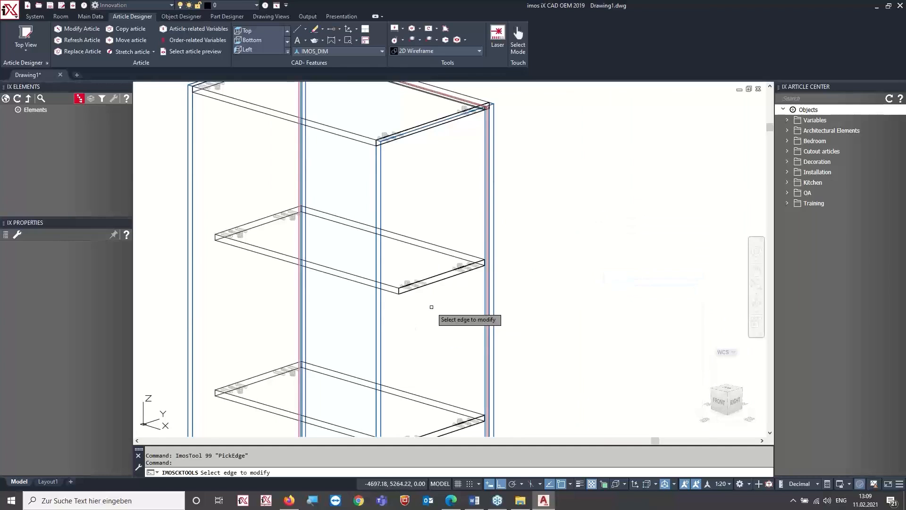
{"action": "scroll", "coordinate": [432, 312], "scroll_direction": "up", "scroll_amount": 2}
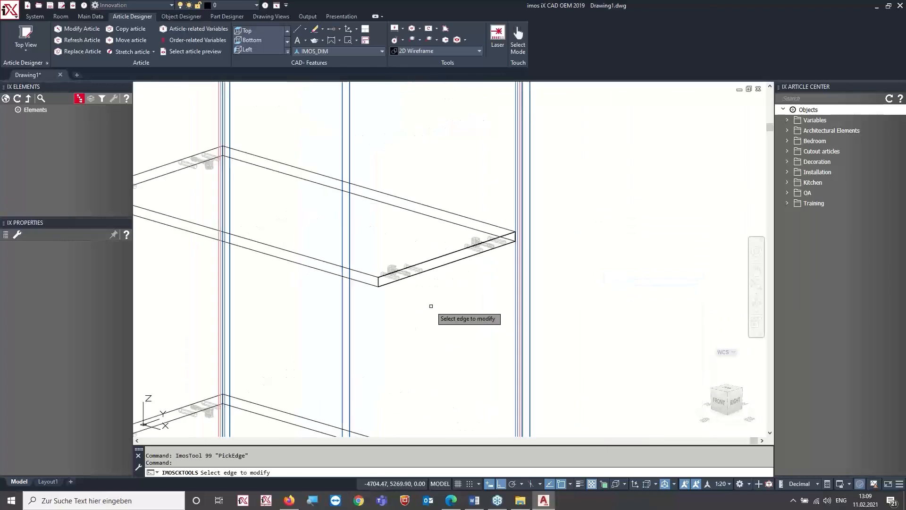
{"action": "left_click", "coordinate": [273, 250]}
{"action": "scroll", "coordinate": [476, 294], "scroll_direction": "down", "scroll_amount": 2}
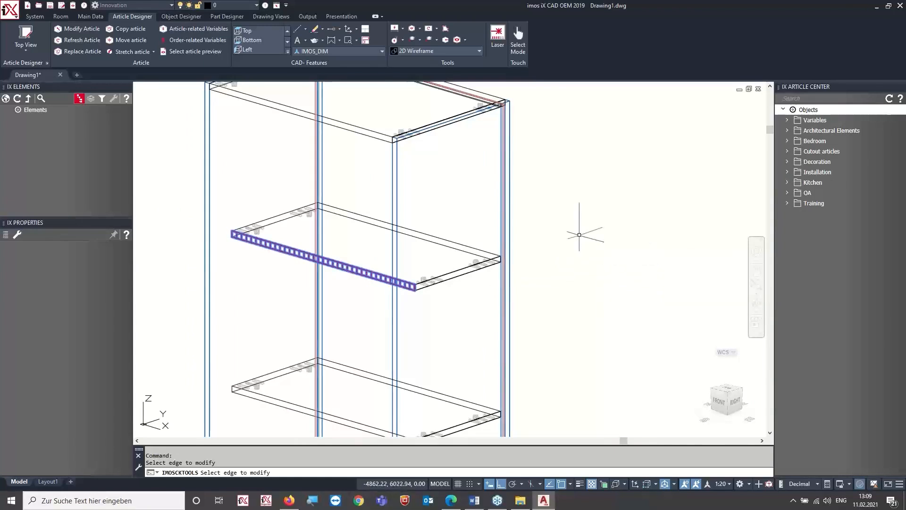
{"action": "key", "text": "Return"}
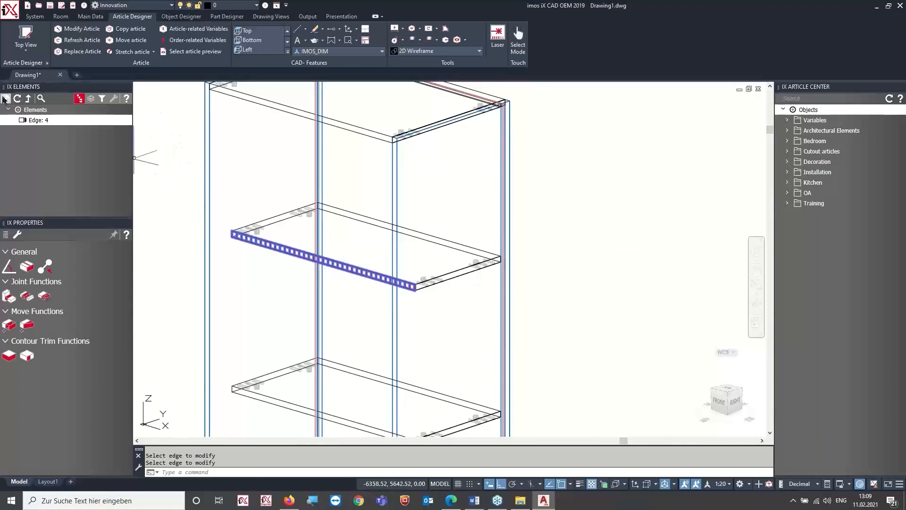
{"action": "left_click", "coordinate": [28, 114]}
- Select the uppermost fixed shelf's edge facing the right side panel to examine its edge number
{"action": "right_click", "coordinate": [601, 226]}
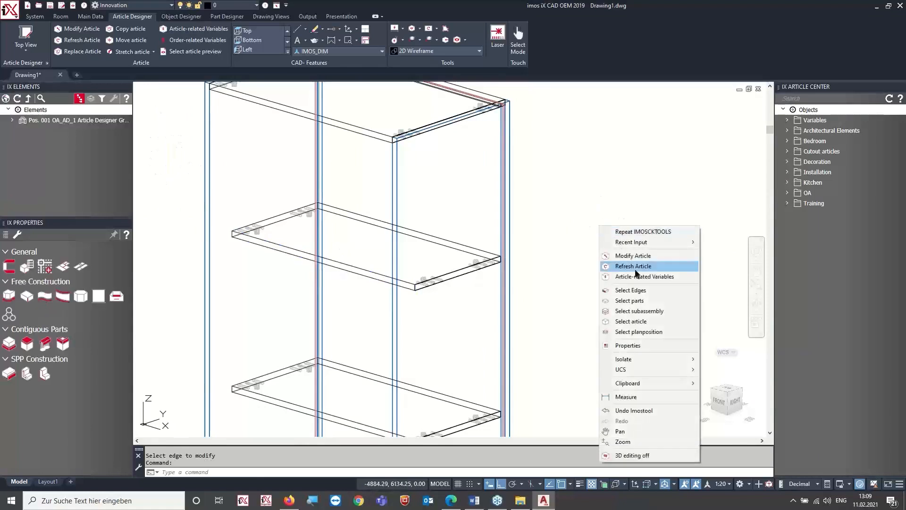
{"action": "left_click", "coordinate": [632, 290]}
{"action": "left_click", "coordinate": [464, 282]}
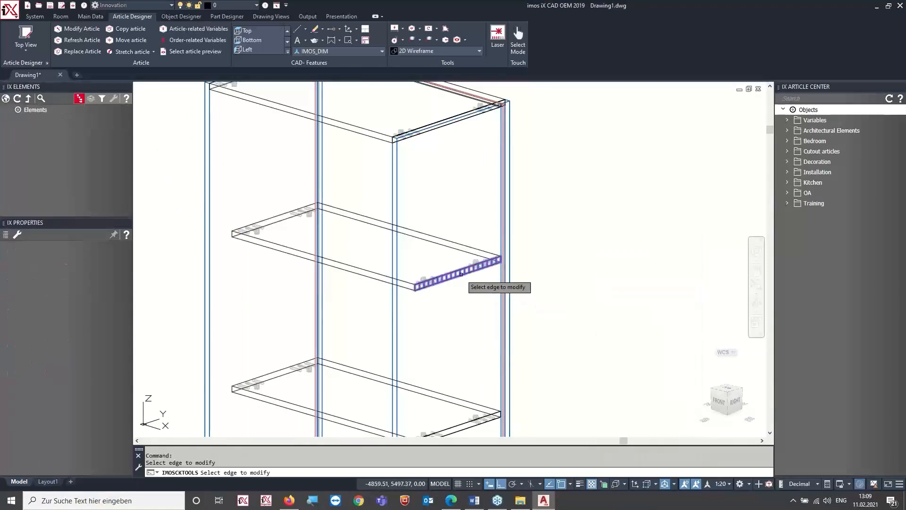
{"action": "key", "text": "Return"}
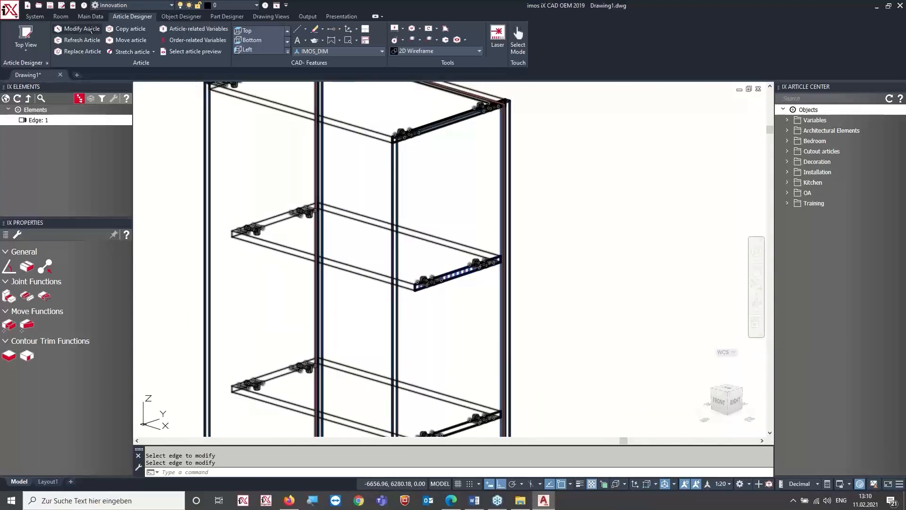
- Reopen the cabinet article for modification and make the right side panel the reference edge
{"action": "left_click", "coordinate": [92, 31]}
{"action": "left_click", "coordinate": [342, 267]}
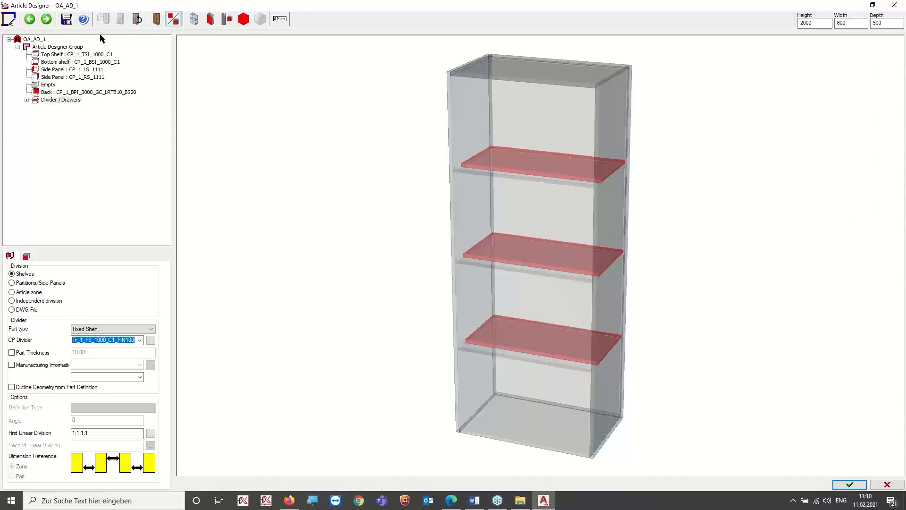
{"action": "left_click", "coordinate": [75, 77]}
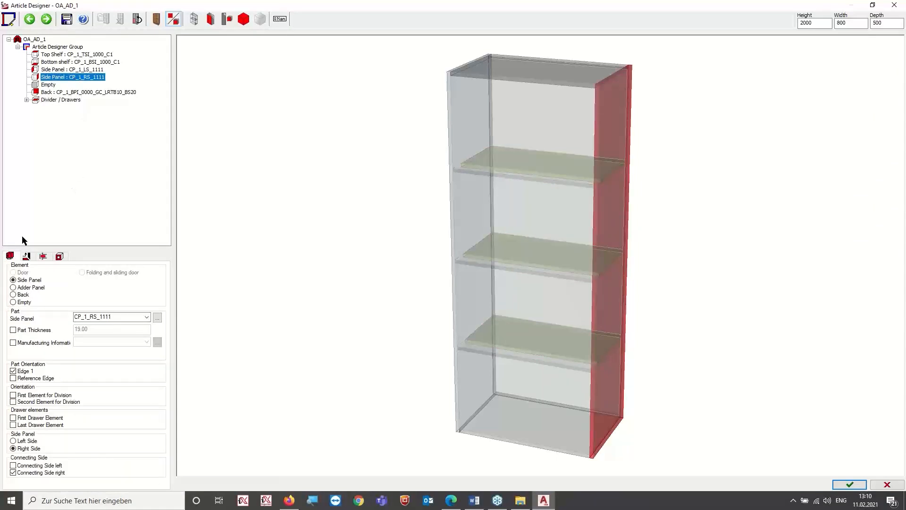
{"action": "left_click", "coordinate": [13, 378]}
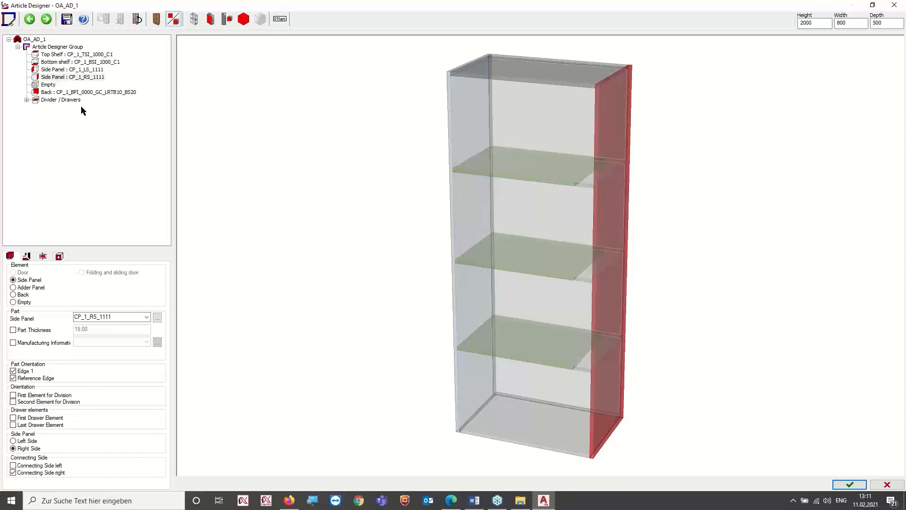
- Assign both Edge 1 and the reference edge to the empty front element
{"action": "left_click", "coordinate": [48, 85]}
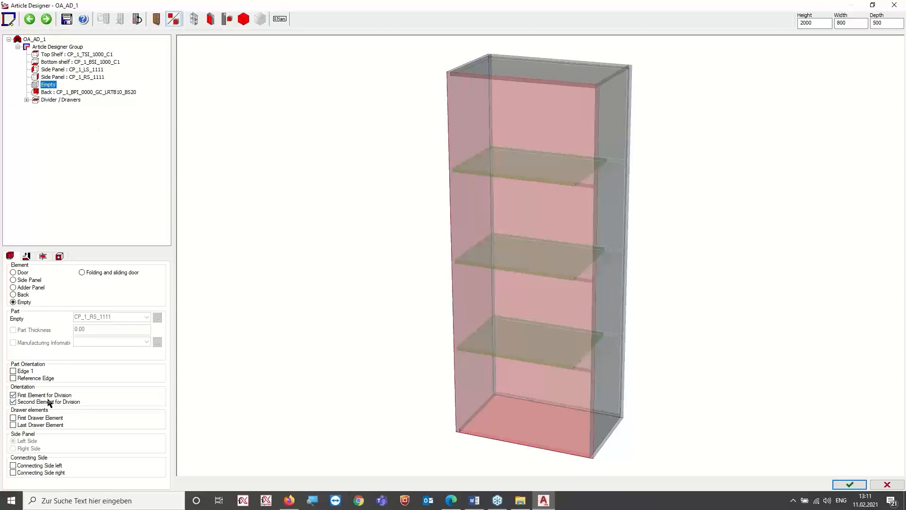
{"action": "left_click", "coordinate": [13, 372]}
{"action": "left_click", "coordinate": [13, 378]}
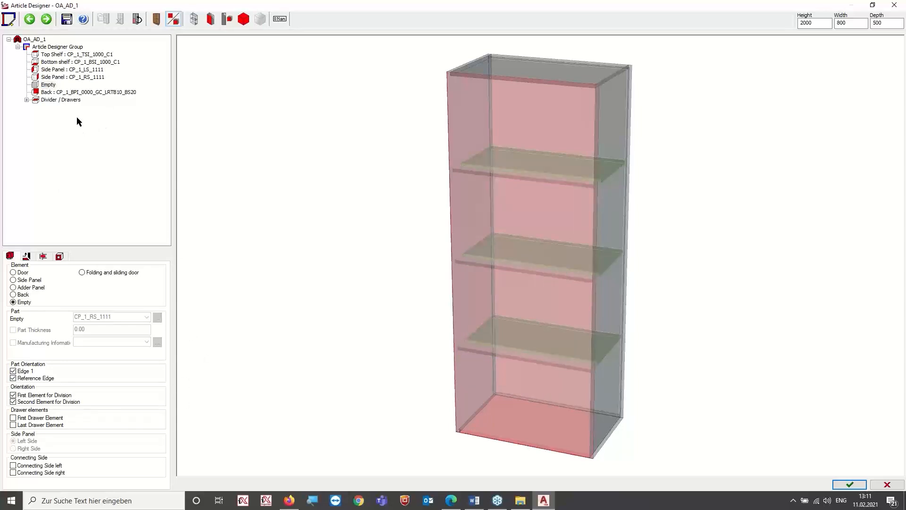
- Change the division from shelves to partitions with part type Partition and a first linear division of 1:1
{"action": "left_click", "coordinate": [27, 100]}
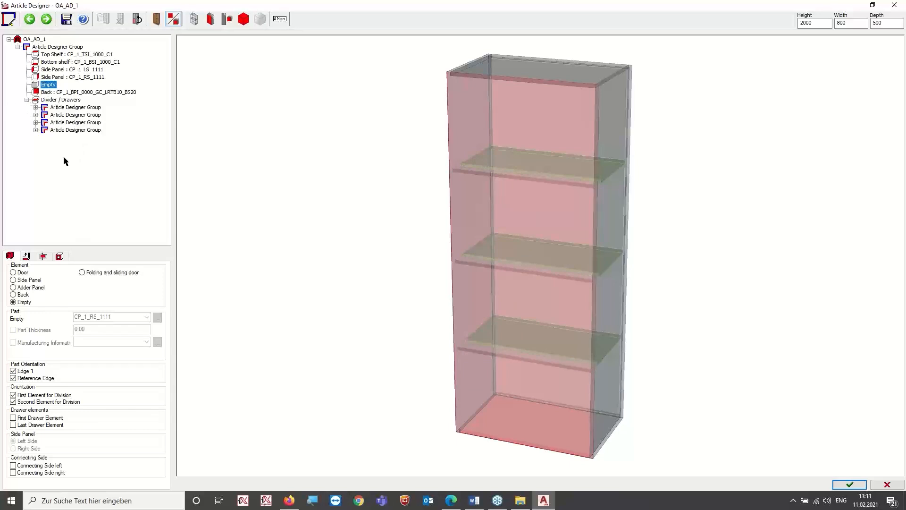
{"action": "left_click", "coordinate": [68, 99]}
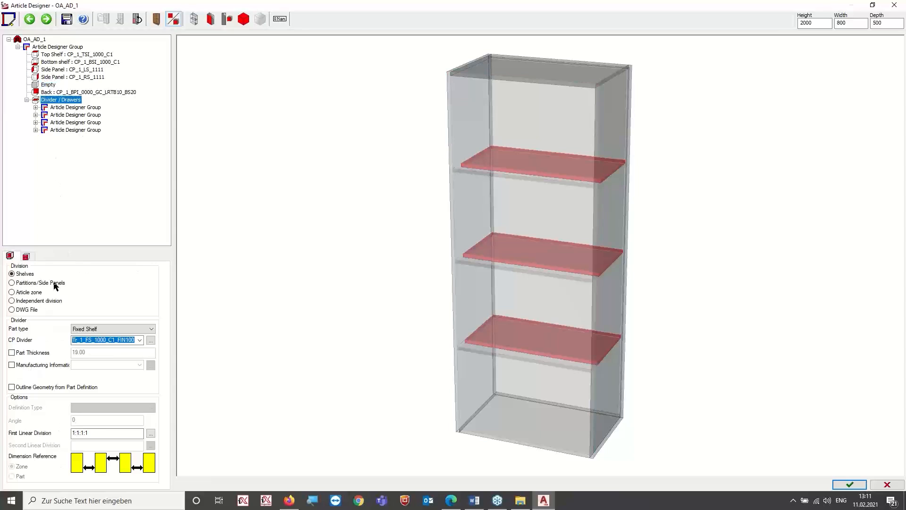
{"action": "left_click", "coordinate": [12, 282]}
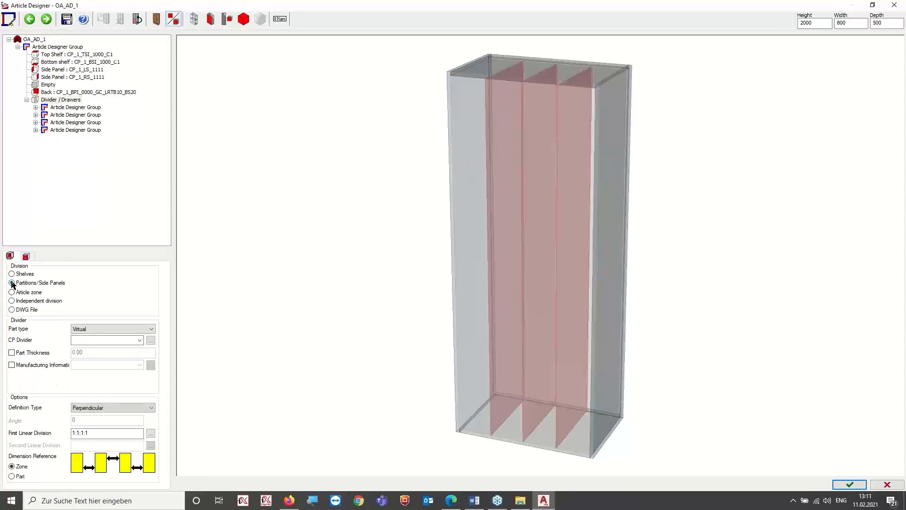
{"action": "left_click", "coordinate": [119, 329]}
{"action": "left_click", "coordinate": [89, 351]}
{"action": "left_click", "coordinate": [98, 433]}
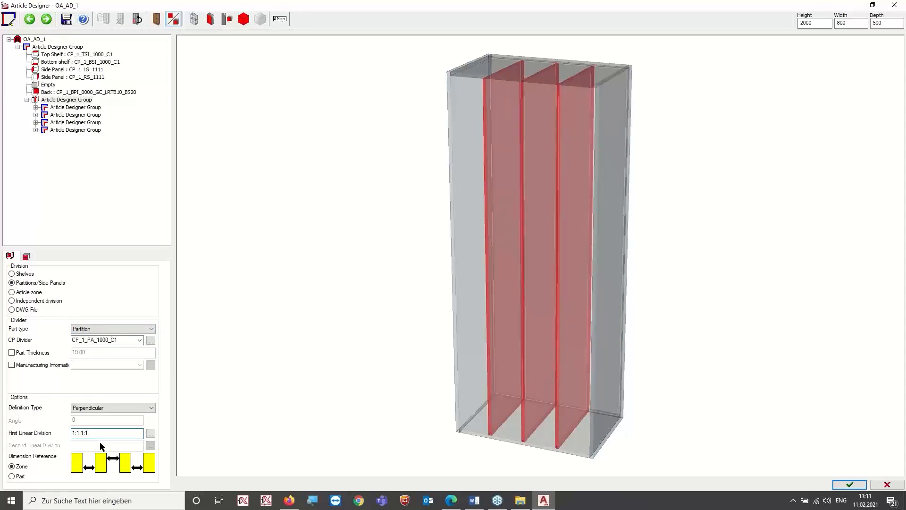
{"action": "key", "text": "BackSpace"}
{"action": "key", "text": "BackSpace"}
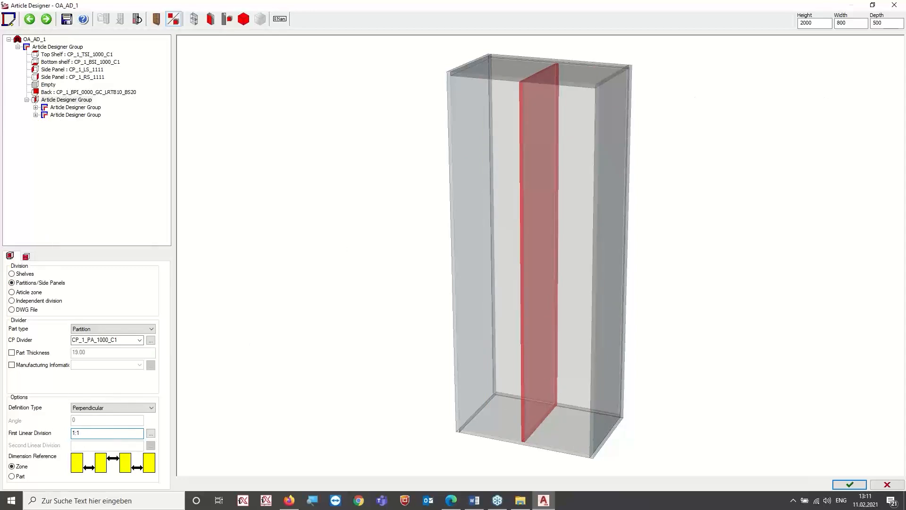
- Set the cabinet depth to 1000 and remove the back panel
{"action": "double_click", "coordinate": [896, 23]}
{"action": "type", "text": "1000"}
{"action": "key", "text": "Return"}
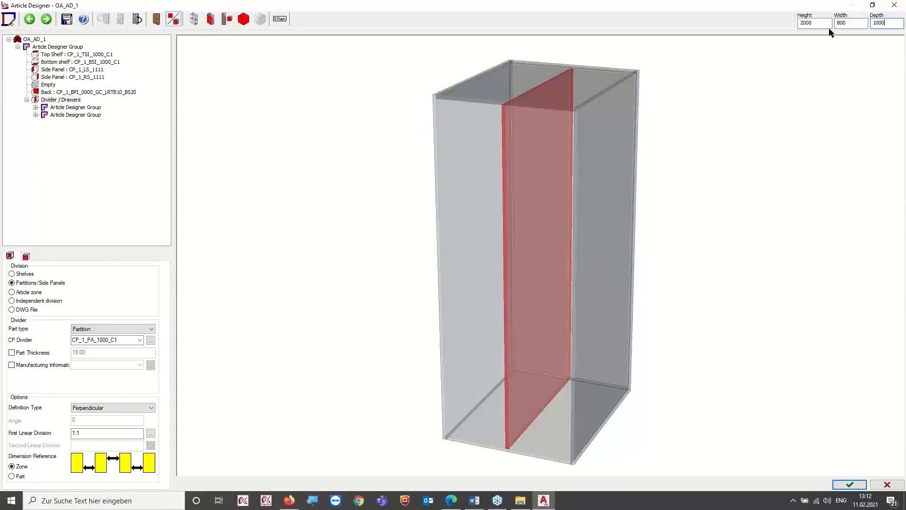
{"action": "left_click", "coordinate": [113, 92]}
{"action": "key", "text": "Delete"}
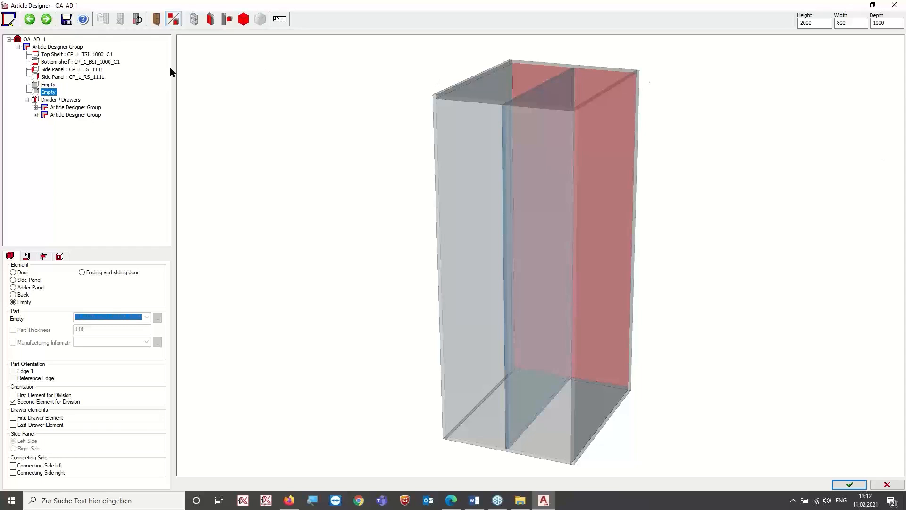
- Make the left side panel the first element for division instead of the empty front element
{"action": "left_click", "coordinate": [49, 86]}
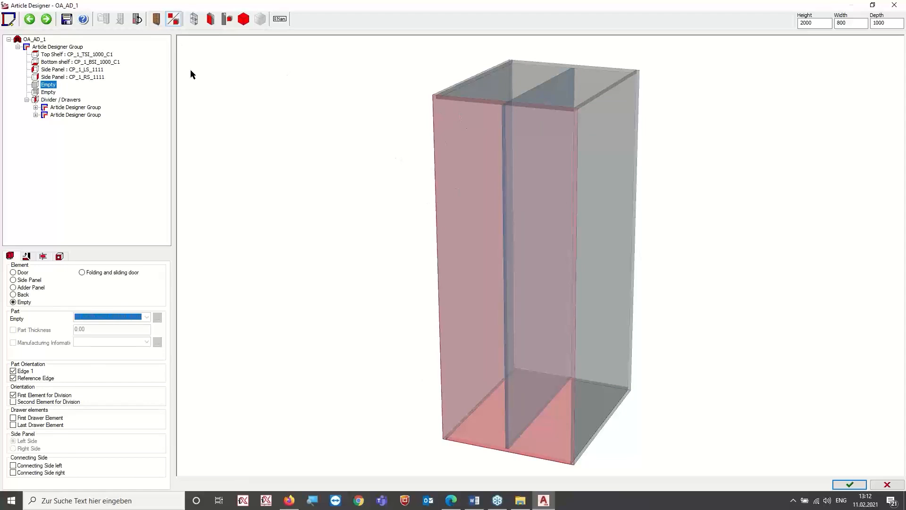
{"action": "left_click", "coordinate": [51, 70]}
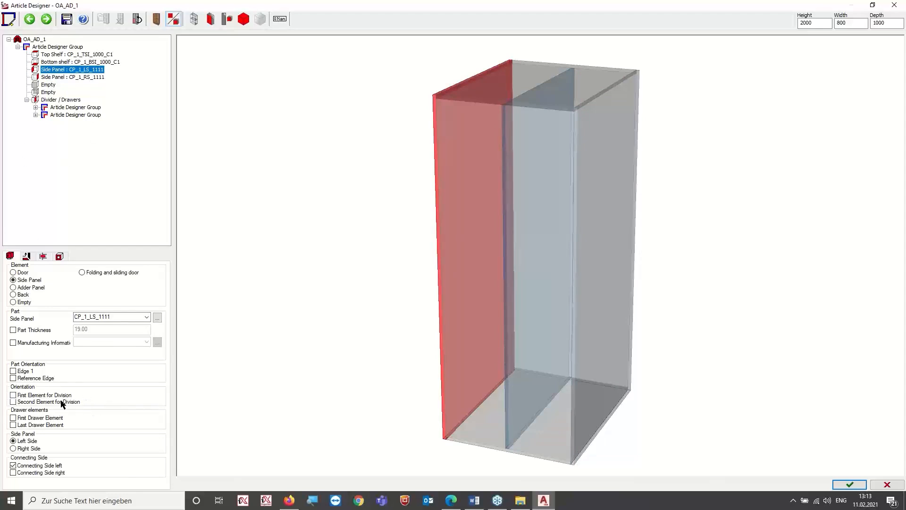
{"action": "left_click", "coordinate": [13, 395]}
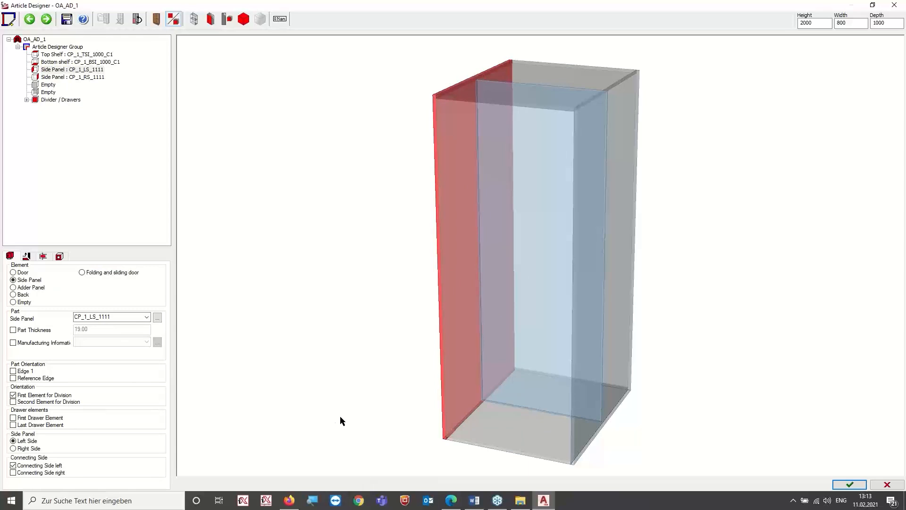
- Examine the divider's division direction in the 2D views and return to the 3D view
{"action": "left_click", "coordinate": [173, 18]}
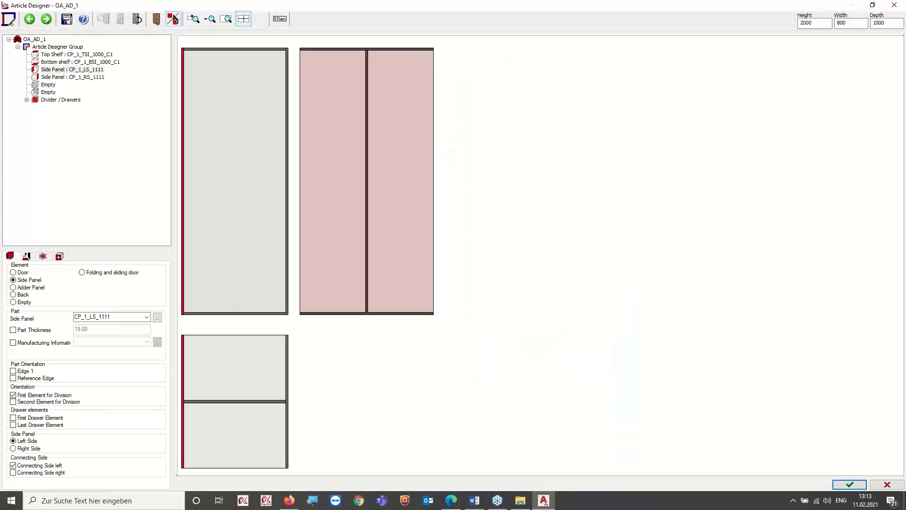
{"action": "left_click", "coordinate": [73, 100]}
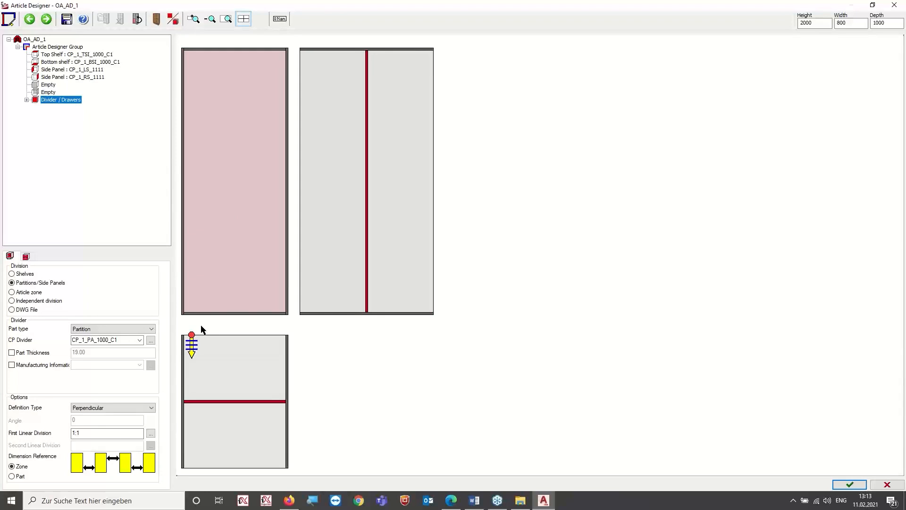
{"action": "left_click", "coordinate": [175, 22]}
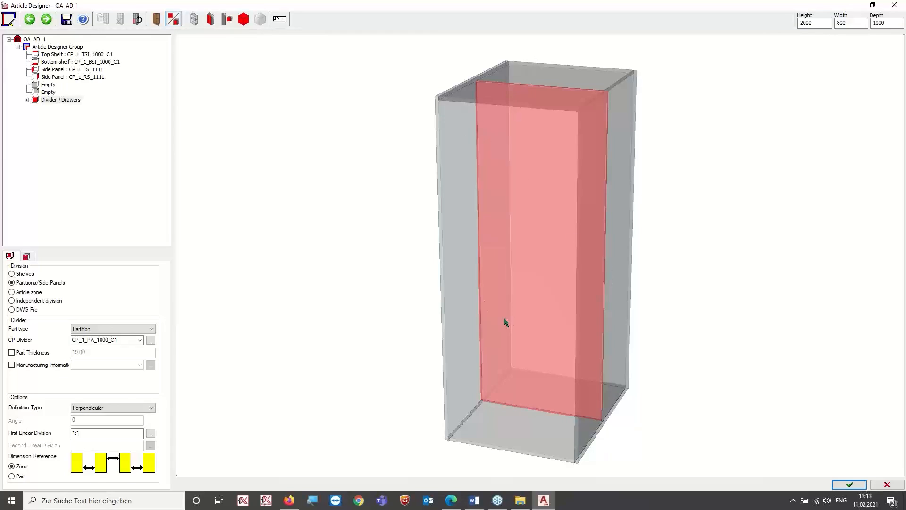
- Examine the front zone's empty elements and the left side panel for their part orientation and division element settings
{"action": "left_click", "coordinate": [27, 99]}
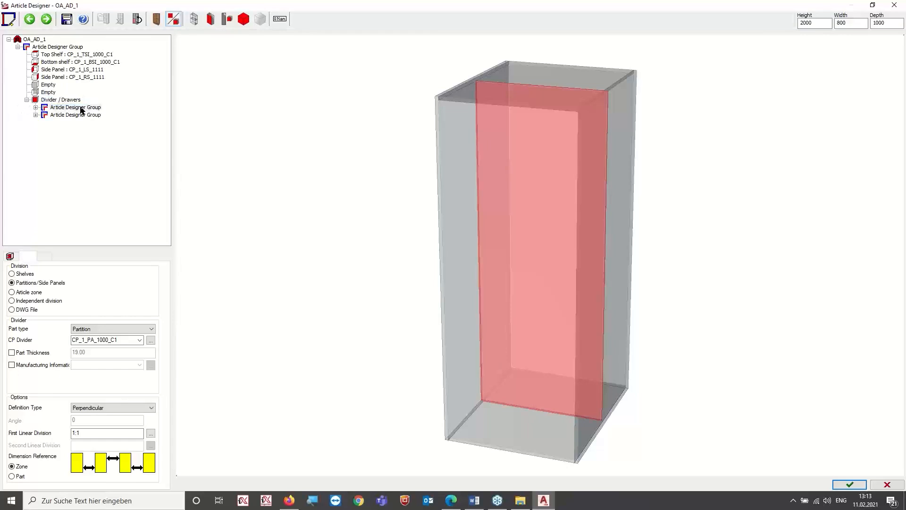
{"action": "left_click", "coordinate": [82, 111]}
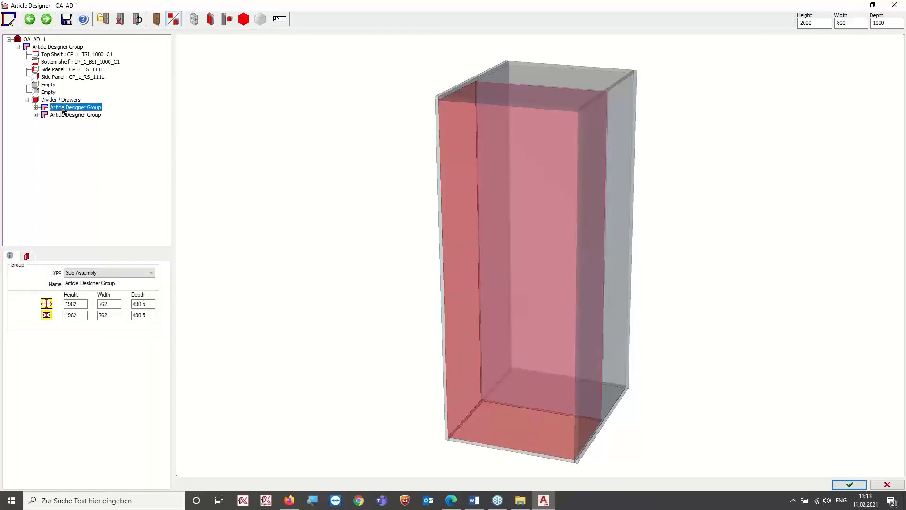
{"action": "left_click", "coordinate": [36, 108]}
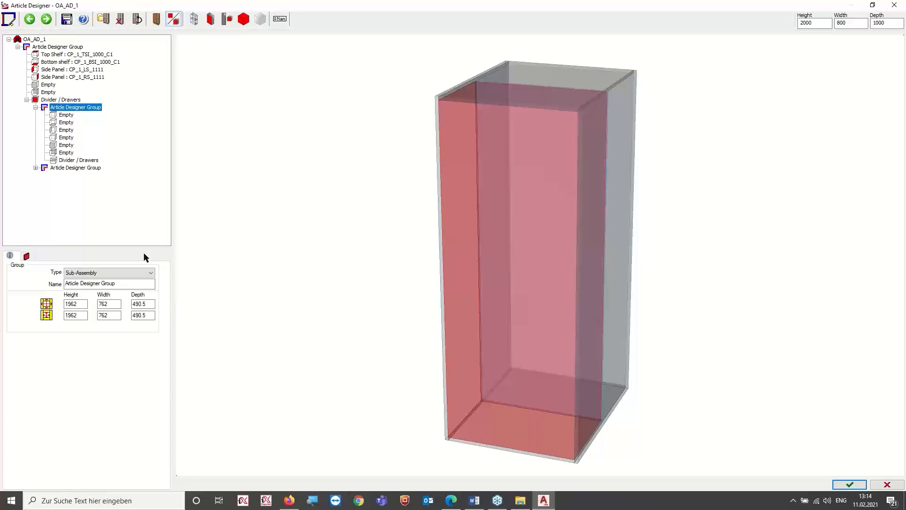
{"action": "left_click", "coordinate": [85, 161]}
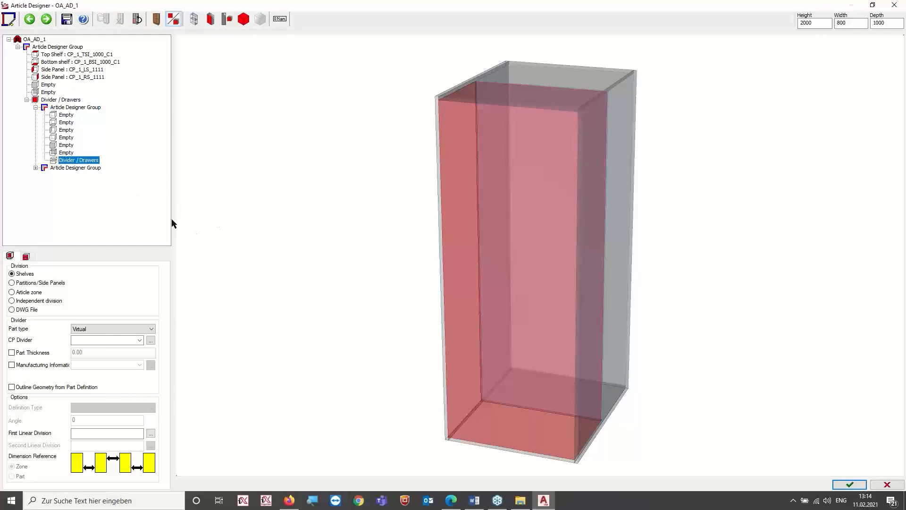
{"action": "left_click", "coordinate": [66, 145]}
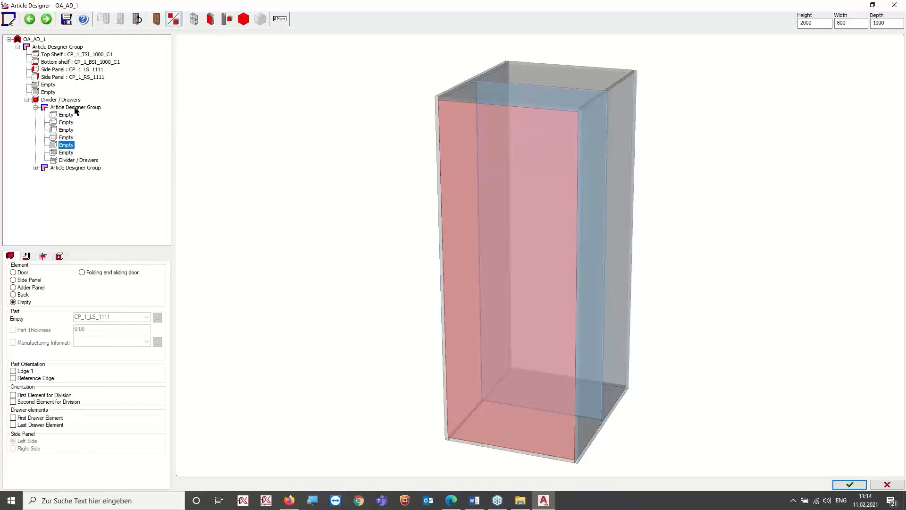
{"action": "left_click", "coordinate": [50, 70]}
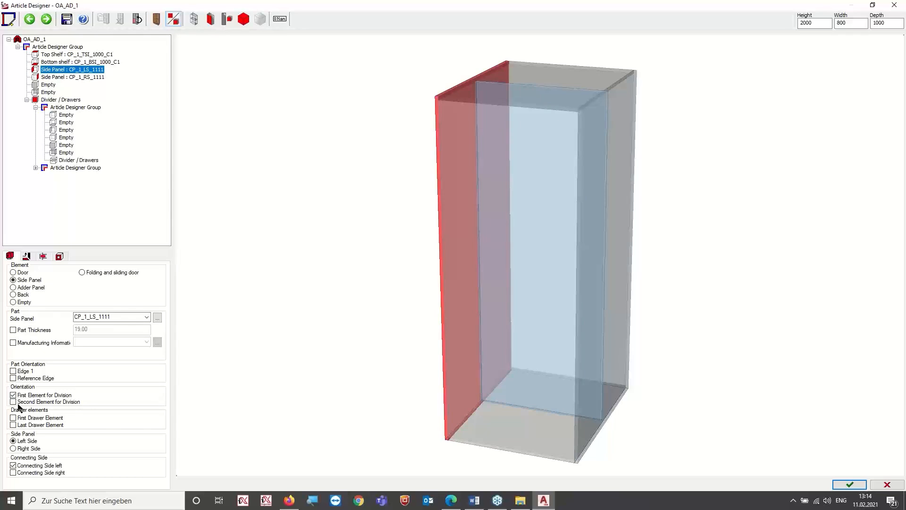
{"action": "left_click", "coordinate": [66, 146]}
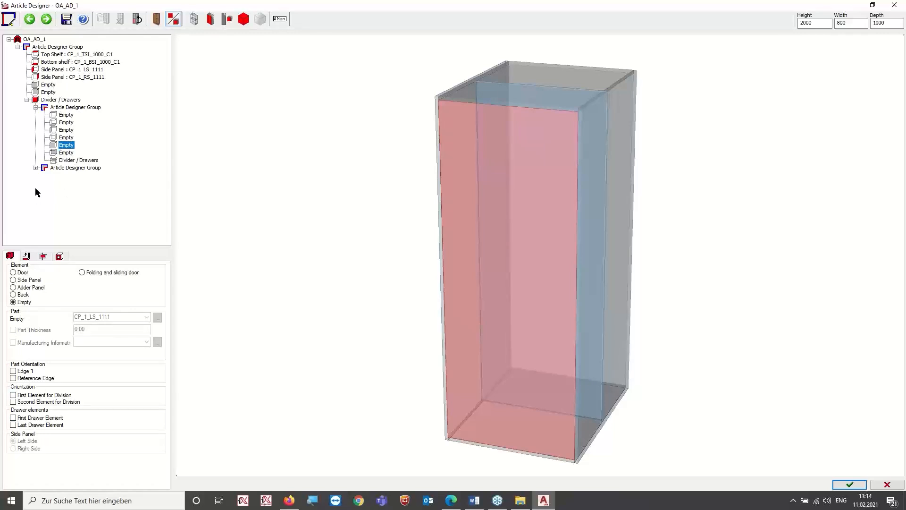
{"action": "left_click", "coordinate": [67, 131]}
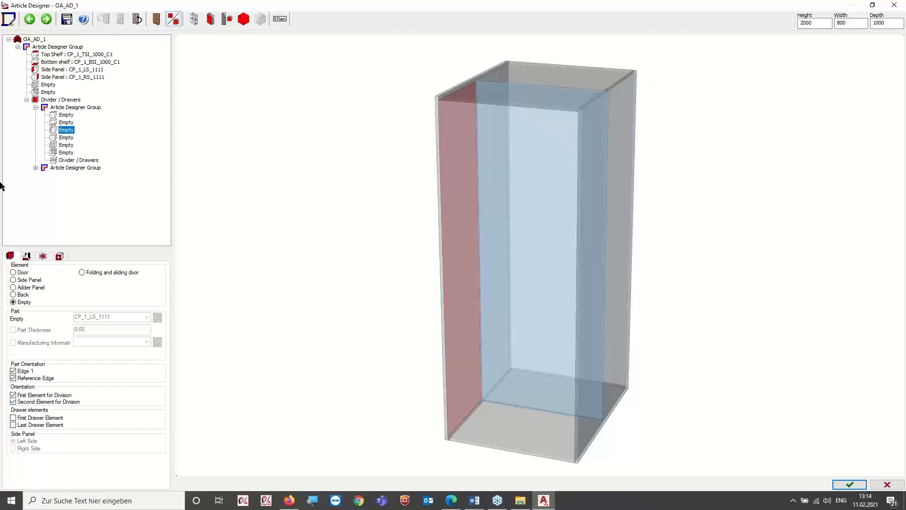
- Set the front zone's empty front element as Edge 1, Reference Edge, and First and Second Element for Division
{"action": "left_click", "coordinate": [67, 146]}
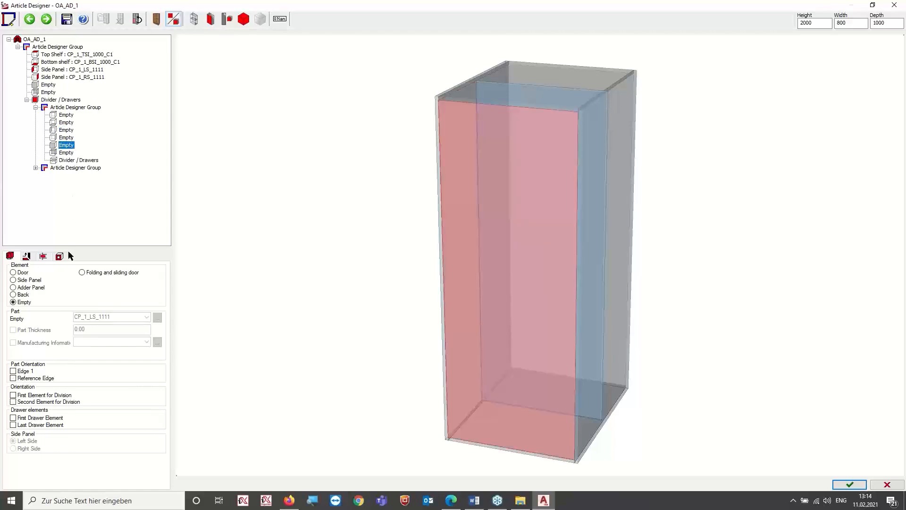
{"action": "left_click", "coordinate": [14, 371]}
{"action": "left_click", "coordinate": [14, 395]}
{"action": "left_click", "coordinate": [15, 402]}
- Divide the front zone with Fixed Shelf parts using CP divider Tr_1_FS_1000_C1_FIN100 and a first linear division of 10{1}
{"action": "left_click", "coordinate": [78, 161]}
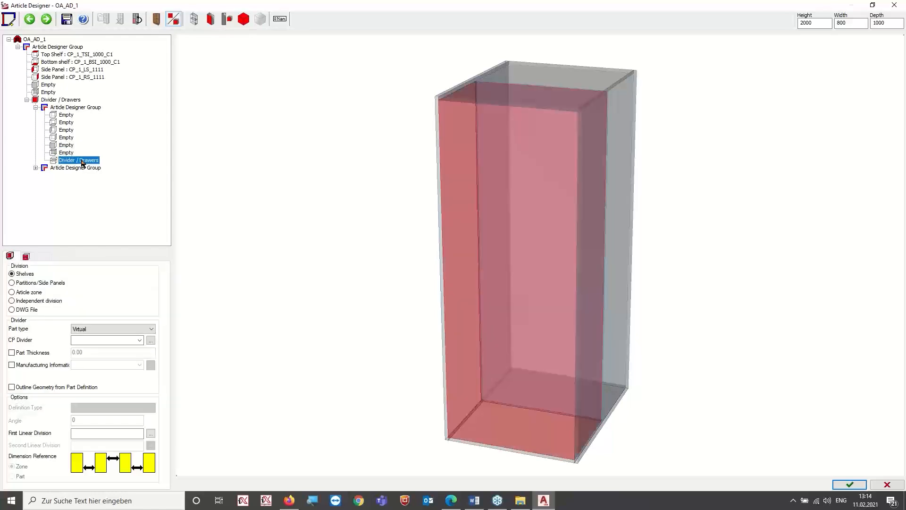
{"action": "left_click", "coordinate": [102, 329]}
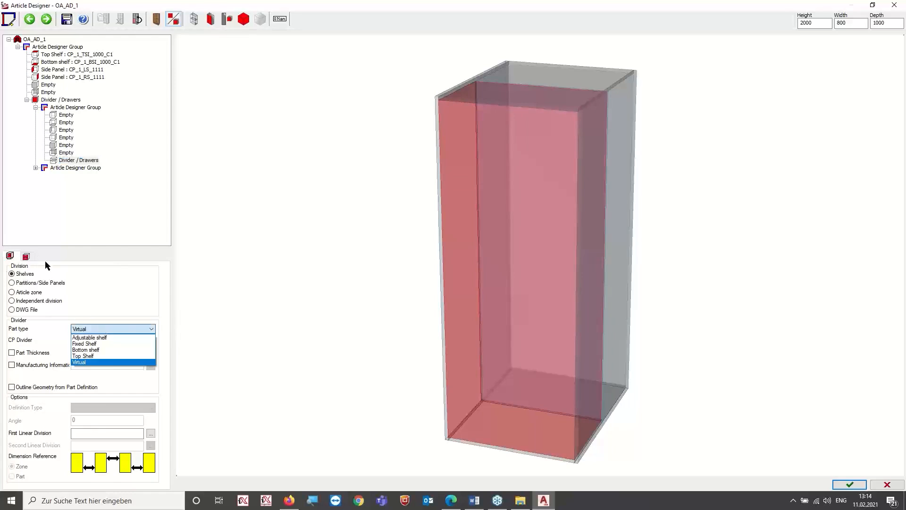
{"action": "left_click", "coordinate": [101, 344]}
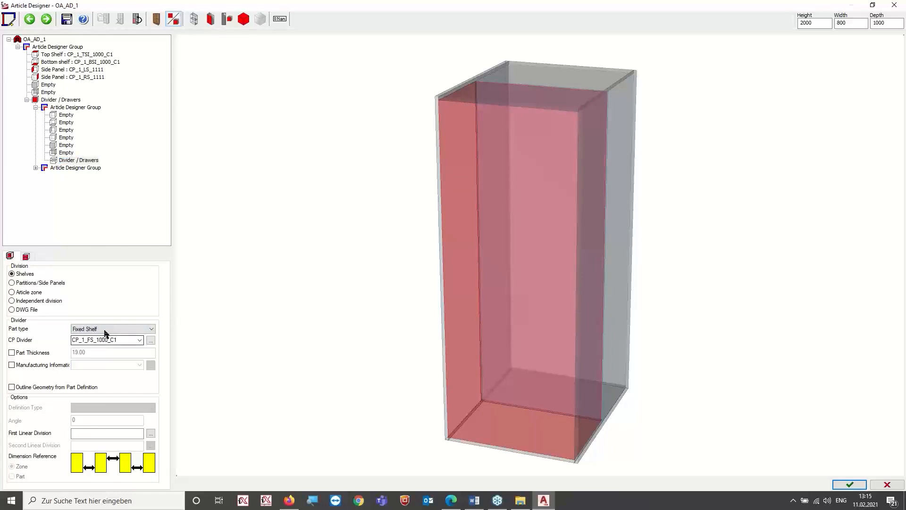
{"action": "left_click", "coordinate": [139, 341]}
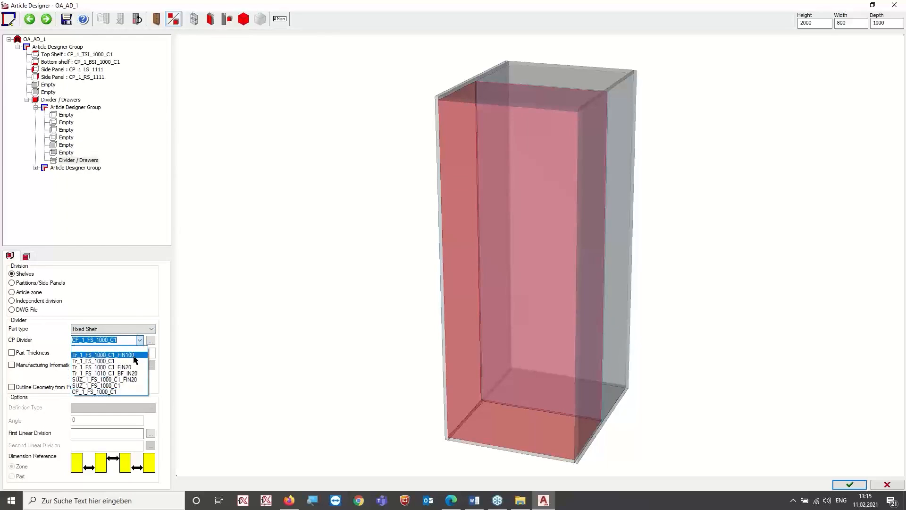
{"action": "left_click", "coordinate": [135, 354]}
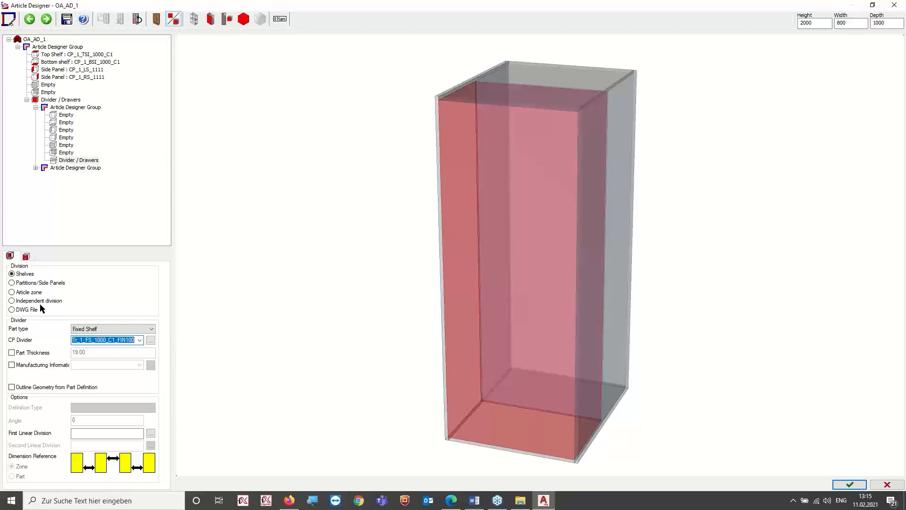
{"action": "left_click", "coordinate": [84, 432]}
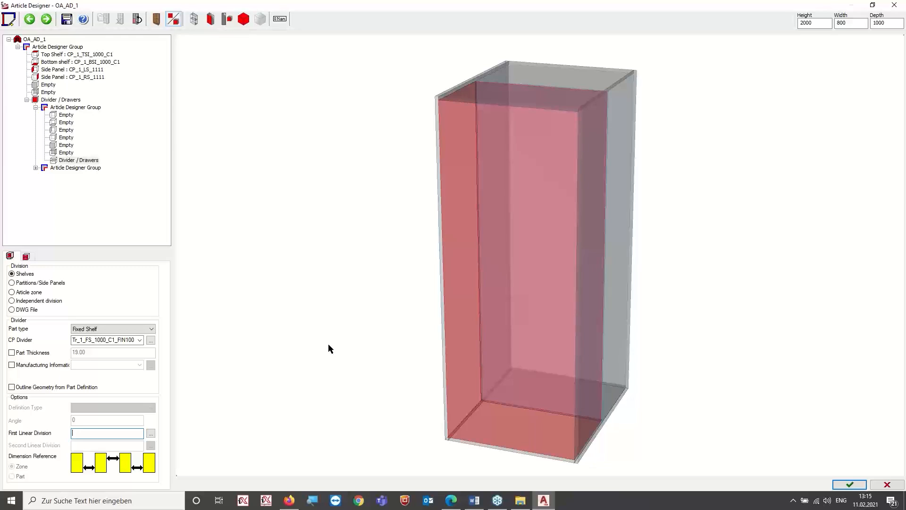
{"action": "type", "text": "10{1"}
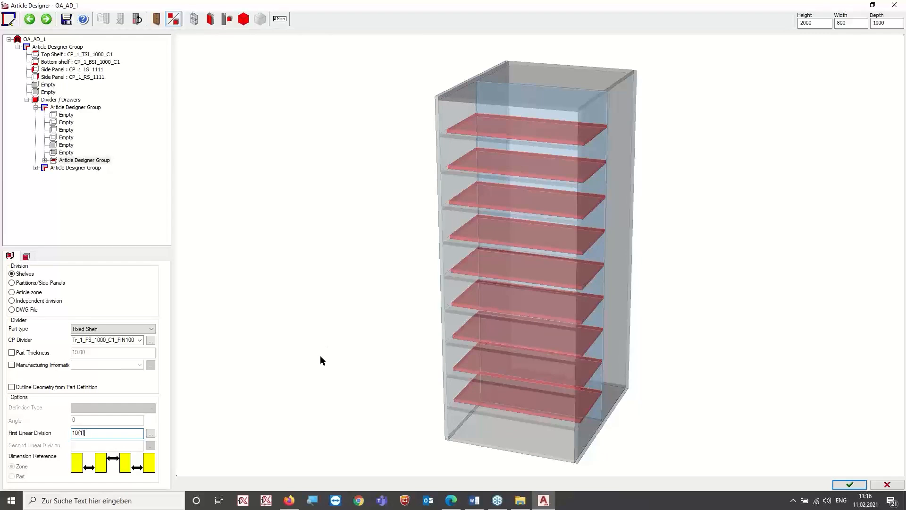
- Copy the front zone's group with its shelves and paste it onto the rear zone's group
{"action": "mouse_move", "coordinate": [699, 218]}
{"action": "middle_mouse_down"}
{"action": "mouse_move", "coordinate": [668, 241]}
{"action": "mouse_move", "coordinate": [494, 144]}
{"action": "middle_mouse_up"}
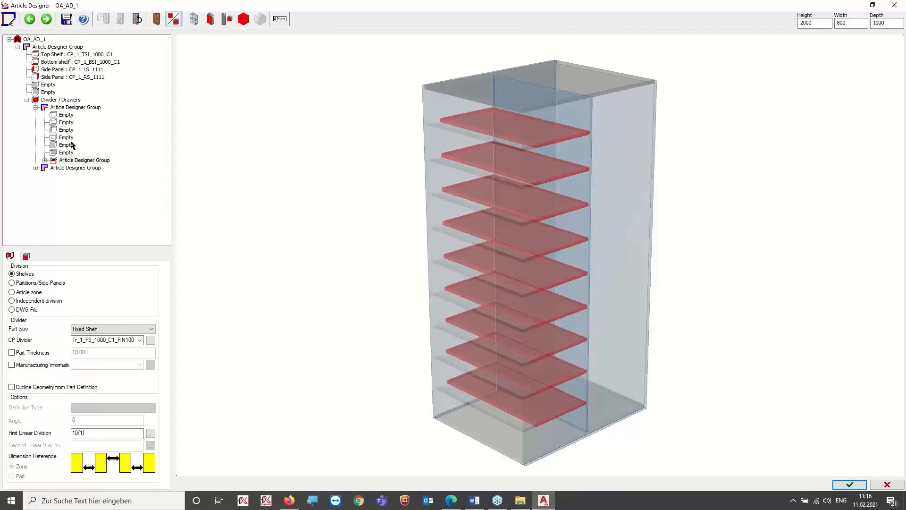
{"action": "left_click", "coordinate": [84, 108]}
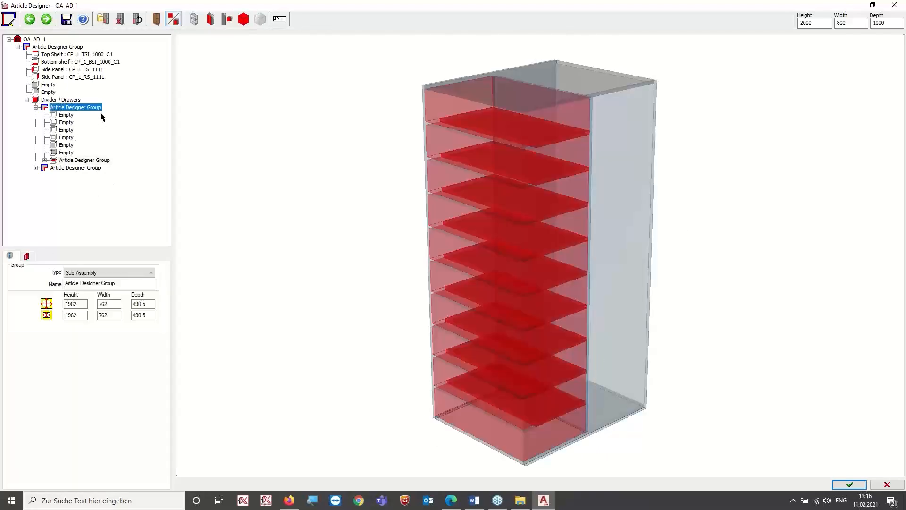
{"action": "right_click", "coordinate": [103, 113]}
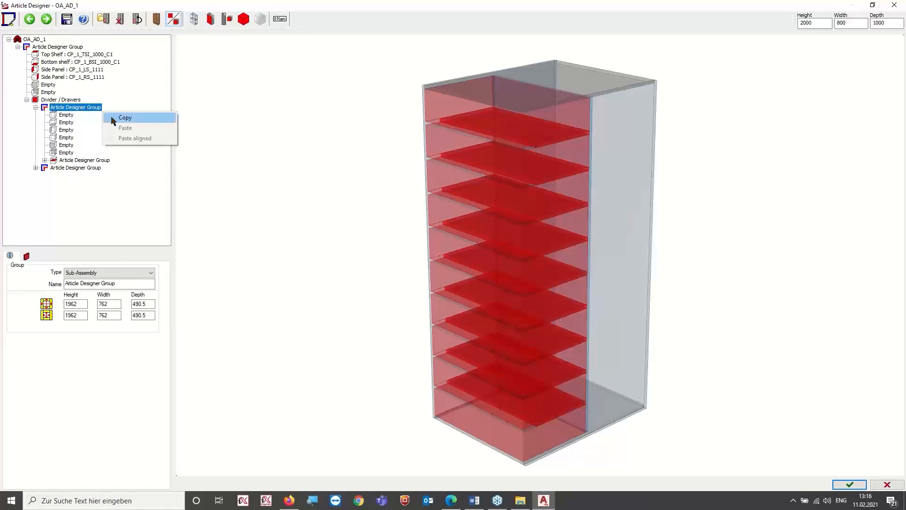
{"action": "left_click", "coordinate": [125, 118]}
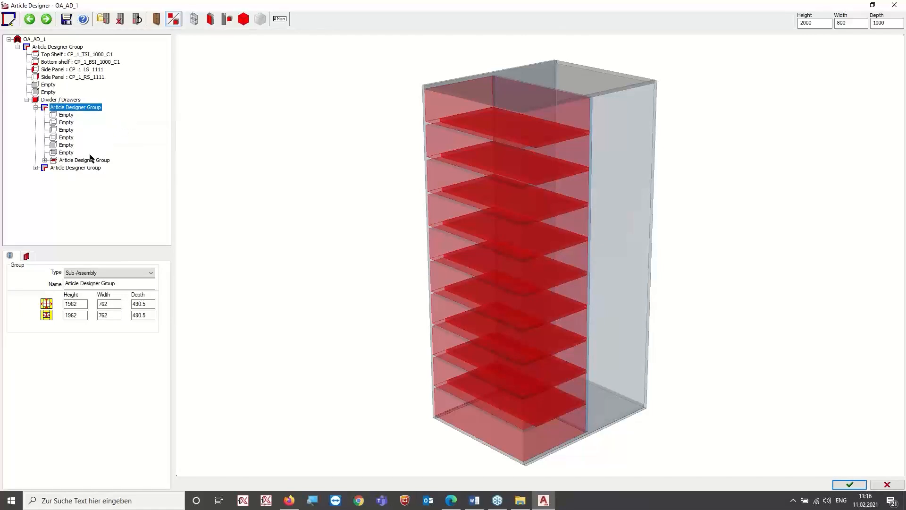
{"action": "left_click", "coordinate": [78, 169]}
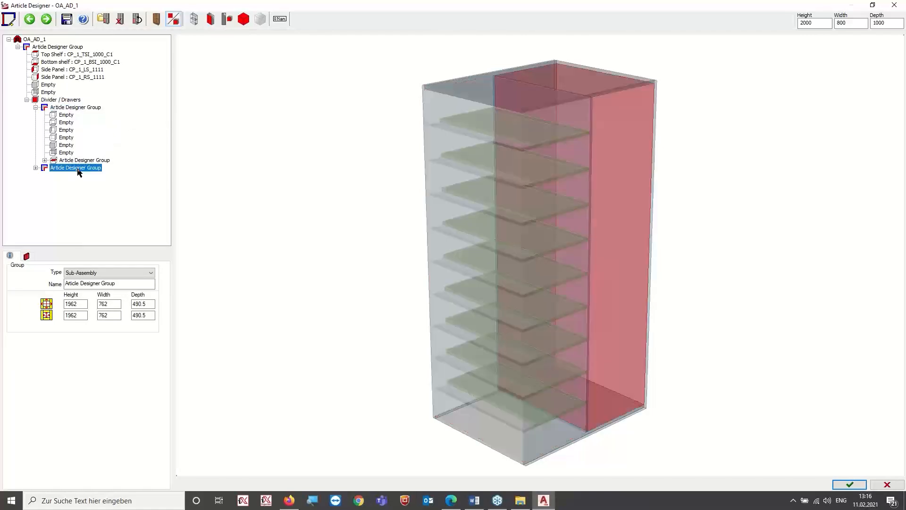
{"action": "right_click", "coordinate": [79, 172]}
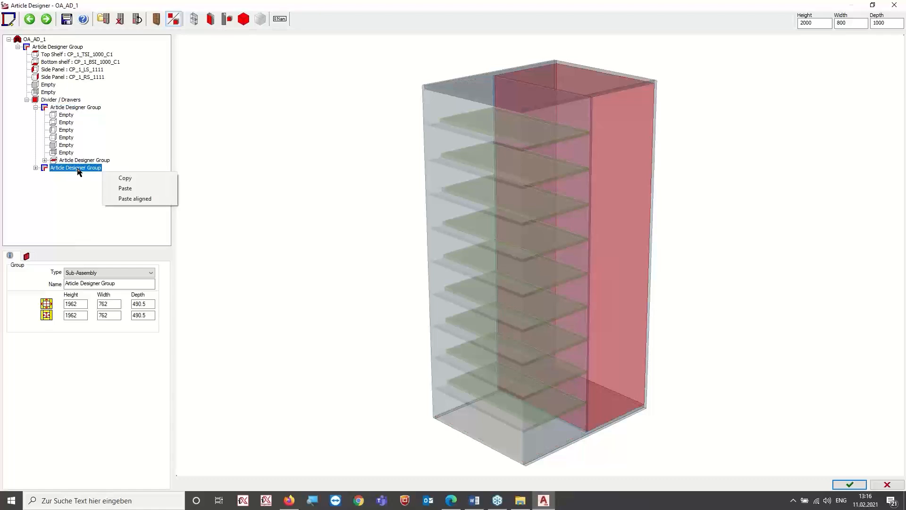
{"action": "left_click", "coordinate": [132, 190]}
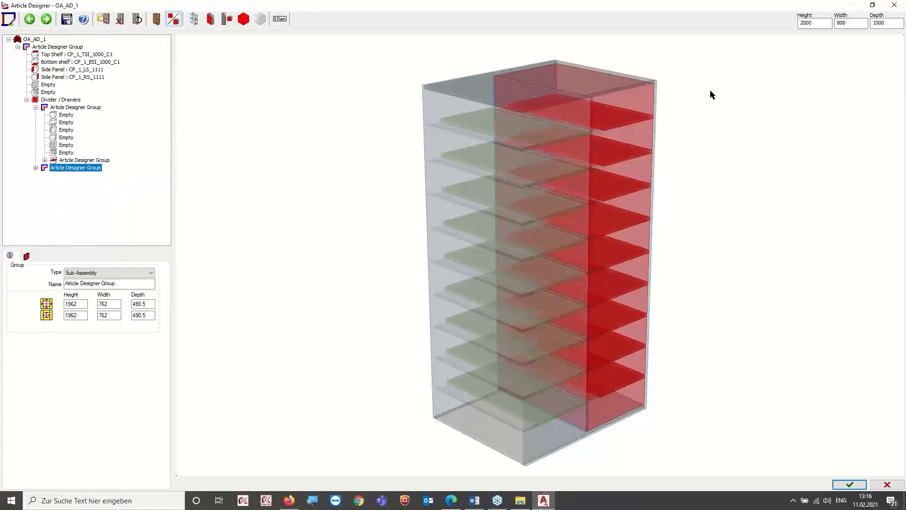
{"action": "left_click_drag", "start_coordinate": [701, 133], "coordinate": [614, 163]}
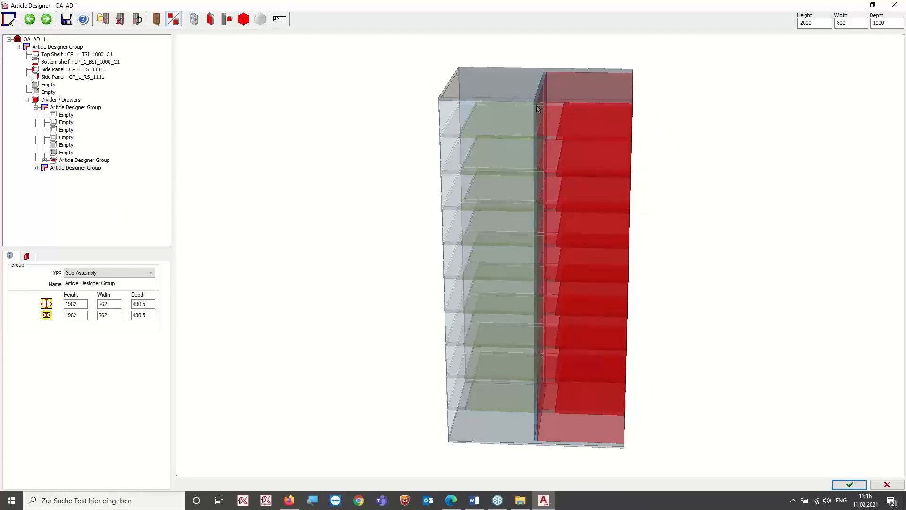
- Set the rear zone's empty back element as Edge 1, Reference Edge, and First and Second Element for Division
{"action": "left_click", "coordinate": [36, 168]}
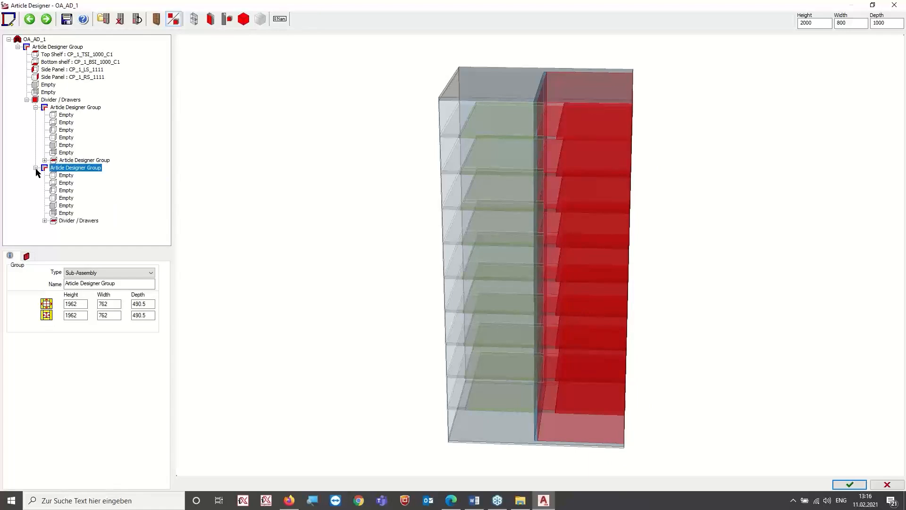
{"action": "left_click_drag", "start_coordinate": [304, 185], "coordinate": [414, 143]}
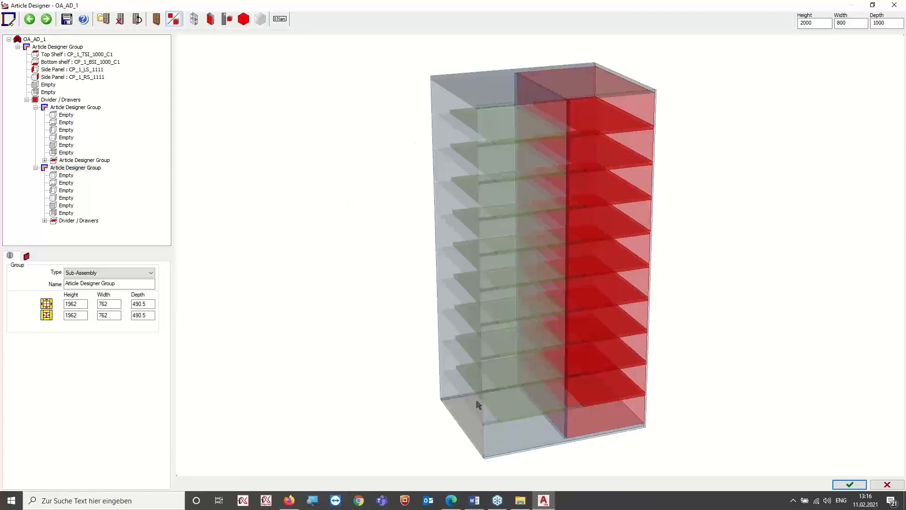
{"action": "left_click", "coordinate": [67, 146]}
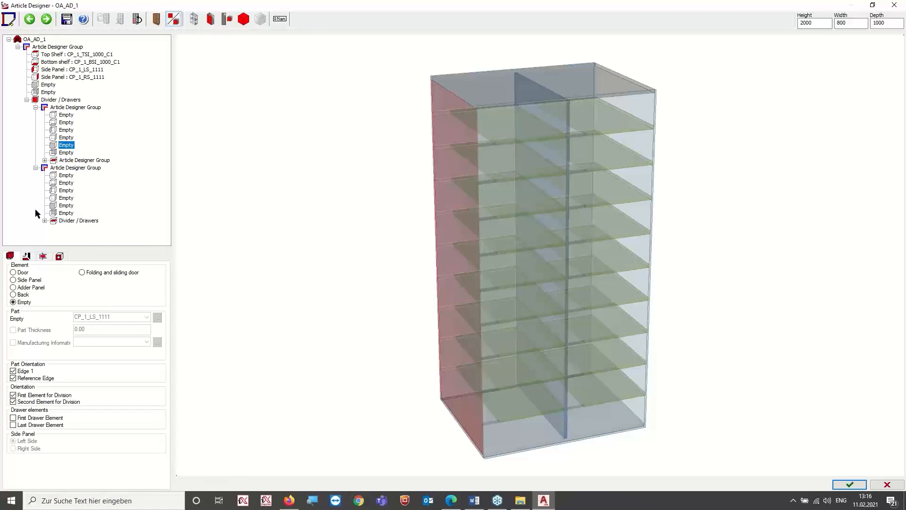
{"action": "left_click", "coordinate": [66, 213]}
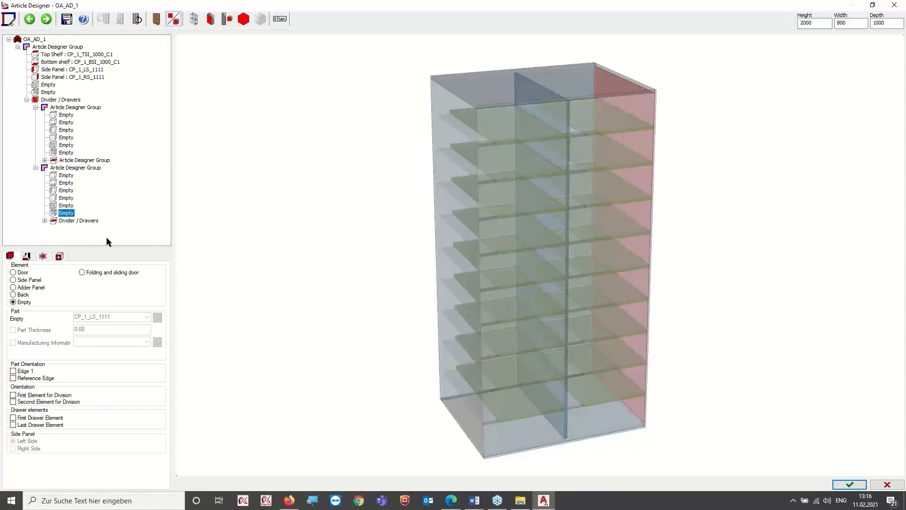
{"action": "left_click", "coordinate": [13, 371]}
{"action": "left_click", "coordinate": [13, 378]}
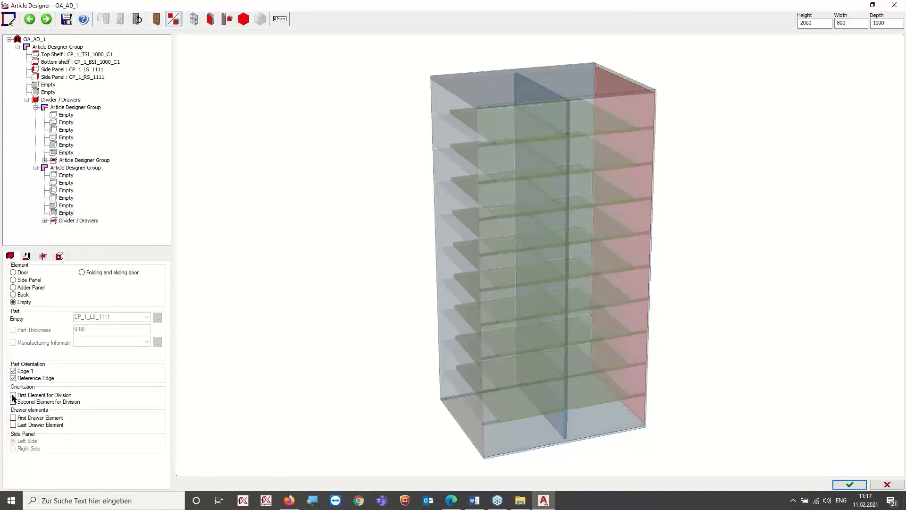
{"action": "left_click", "coordinate": [13, 395]}
{"action": "left_click", "coordinate": [14, 402]}
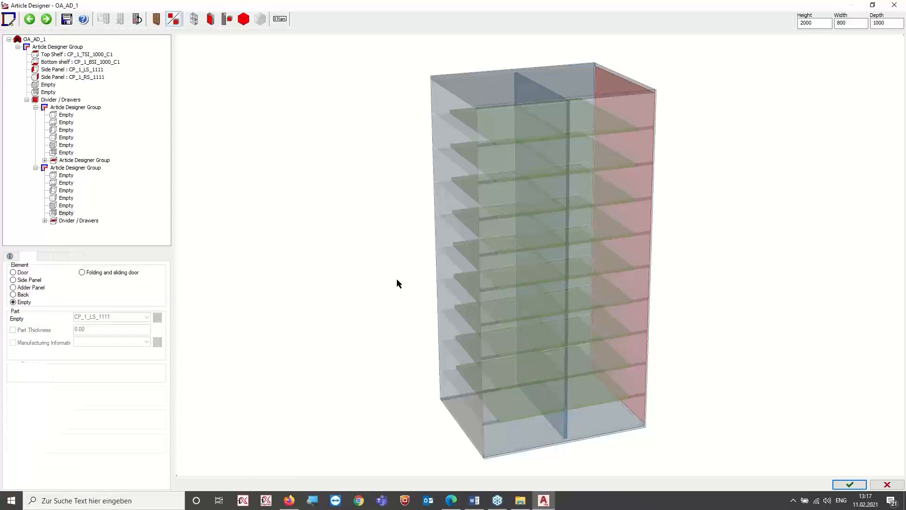
{"action": "left_click_drag", "start_coordinate": [395, 166], "coordinate": [418, 197]}
{"action": "mouse_move", "coordinate": [399, 168]}
{"action": "left_mouse_down"}
{"action": "mouse_move", "coordinate": [437, 187]}
{"action": "mouse_move", "coordinate": [617, 190]}
{"action": "mouse_move", "coordinate": [604, 189]}
{"action": "left_mouse_up"}
{"action": "left_click_drag", "start_coordinate": [472, 236], "coordinate": [479, 201]}
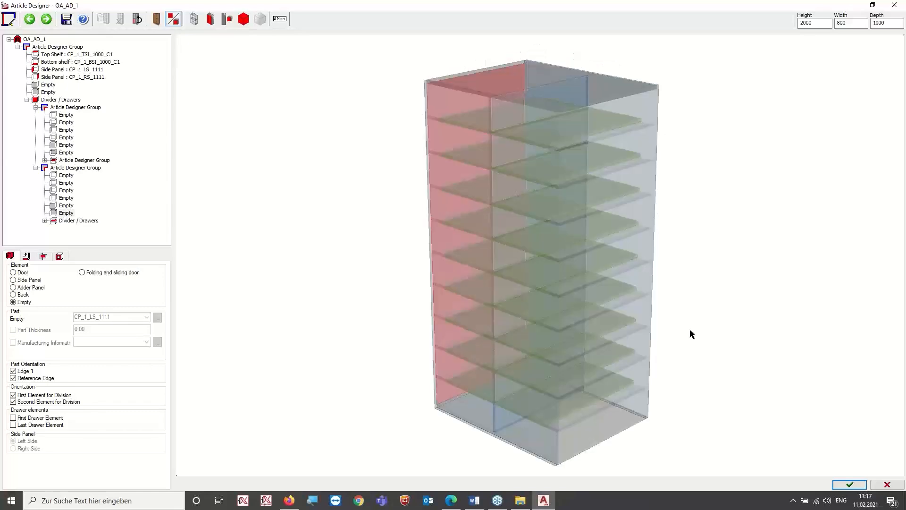
- Close the Article Designer saving the changes, and rebuild the article without directional information for the dimensional changes
{"action": "left_click", "coordinate": [889, 484]}
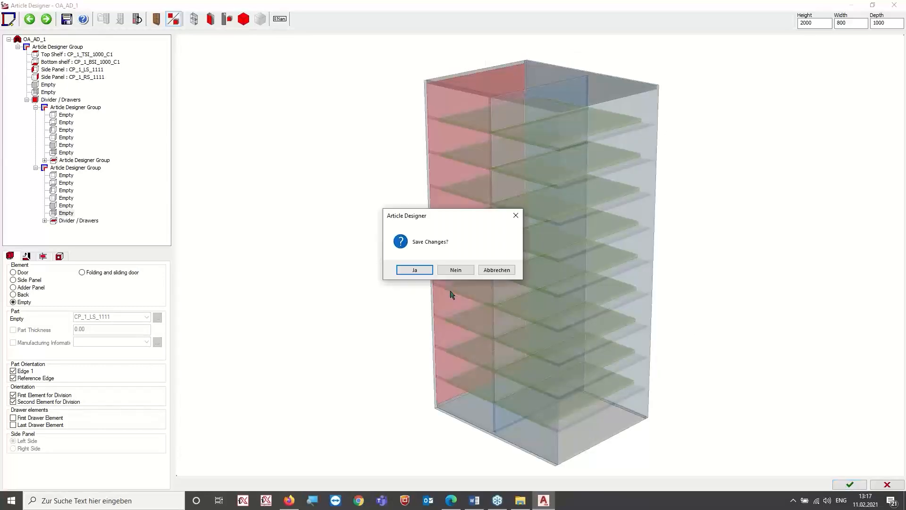
{"action": "left_click", "coordinate": [415, 270]}
{"action": "left_click", "coordinate": [431, 270]}
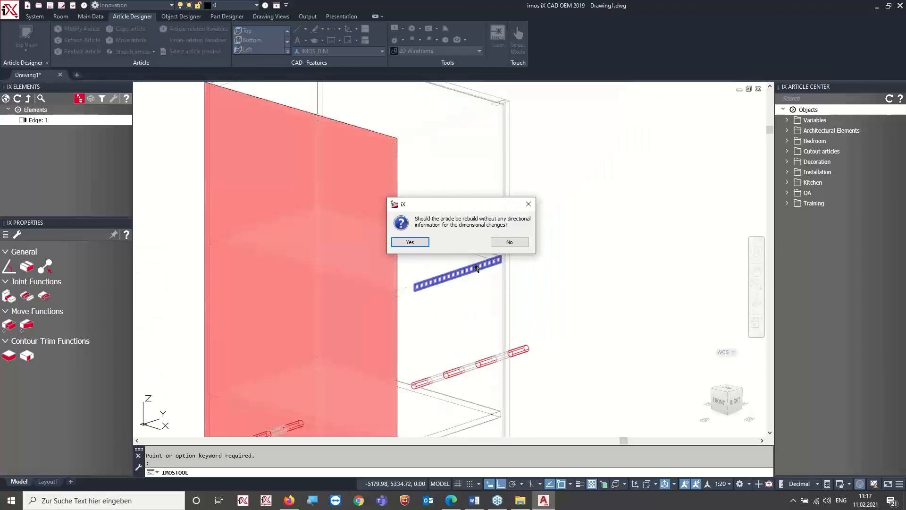
{"action": "left_click", "coordinate": [413, 242]}
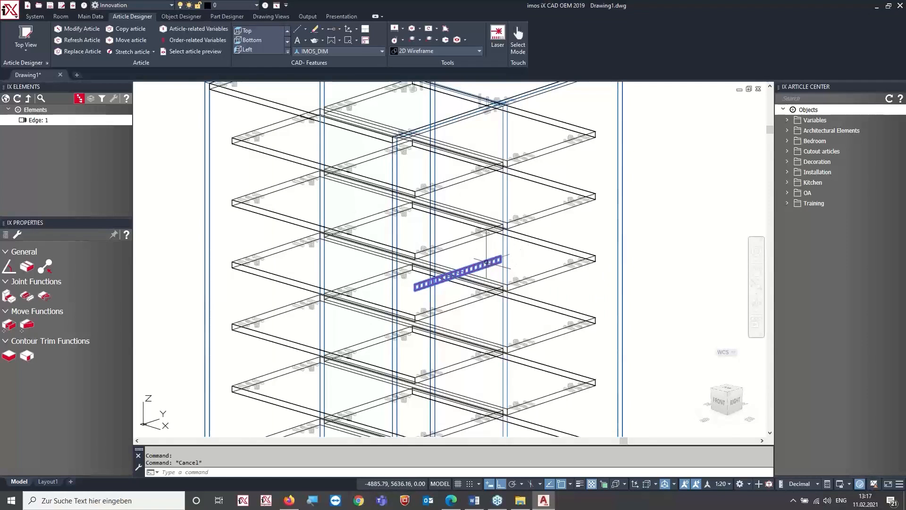
- Erase the leftover blue edge element lying across the shelves in the drawing
{"action": "left_click", "coordinate": [490, 269]}
{"action": "left_click", "coordinate": [475, 274]}
{"action": "key", "text": "Delete"}
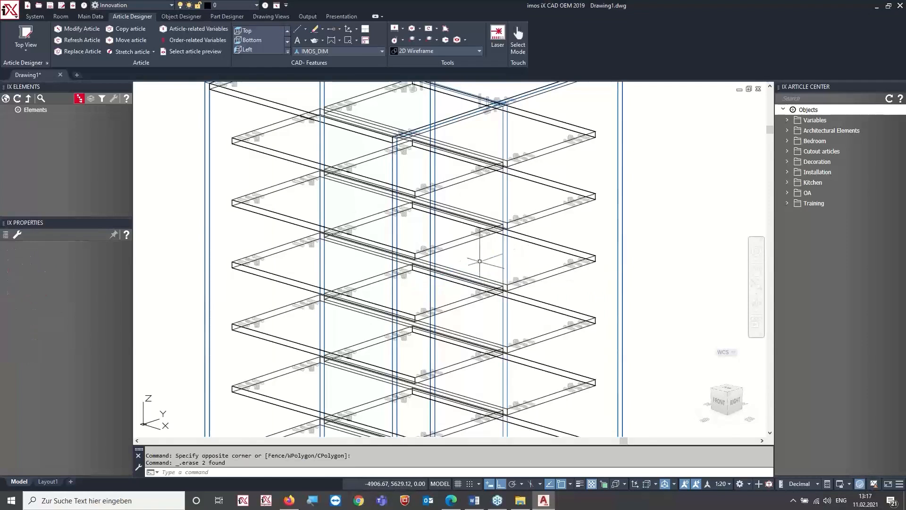
- Display the cabinet in the Realistic visual style and check its shelves from the back and the front
{"action": "scroll", "coordinate": [480, 261], "scroll_direction": "down", "scroll_amount": 2}
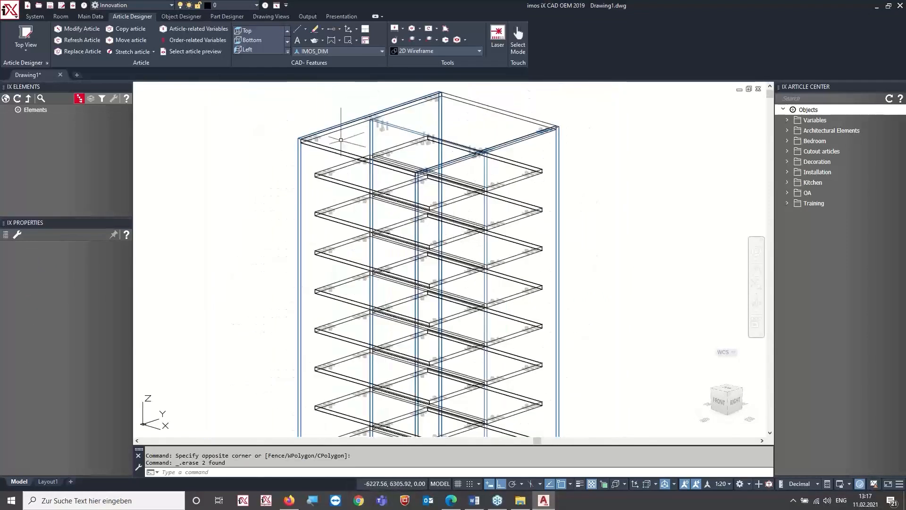
{"action": "left_click", "coordinate": [434, 52]}
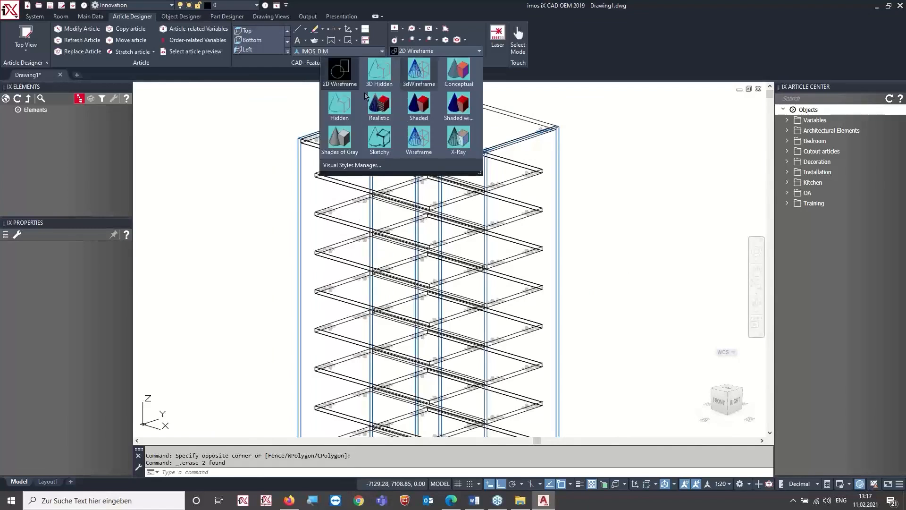
{"action": "left_click", "coordinate": [378, 106]}
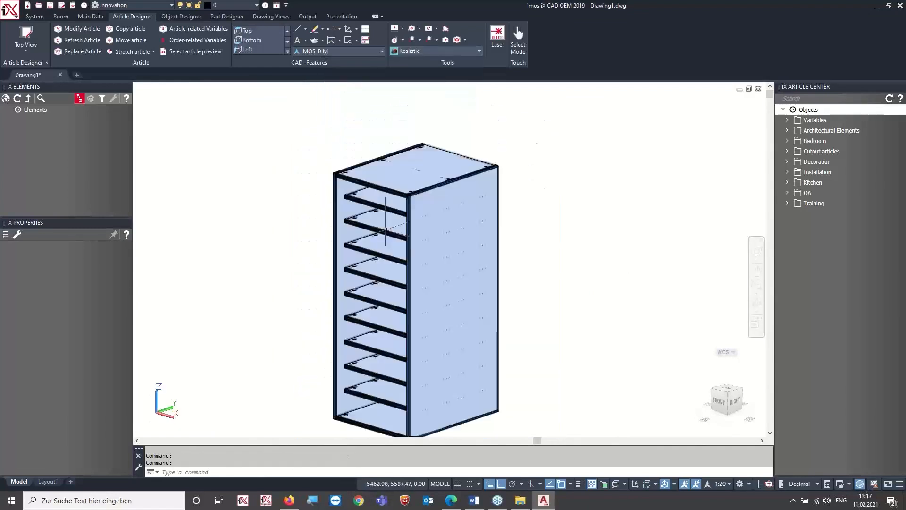
{"action": "mouse_move", "coordinate": [469, 253]}
{"action": "middle_mouse_down", "text": "shift"}
{"action": "mouse_move", "coordinate": [392, 251]}
{"action": "mouse_move", "coordinate": [335, 232]}
{"action": "mouse_move", "coordinate": [269, 247]}
{"action": "mouse_move", "coordinate": [314, 261]}
{"action": "mouse_move", "coordinate": [341, 255]}
{"action": "middle_mouse_up", "text": "shift"}
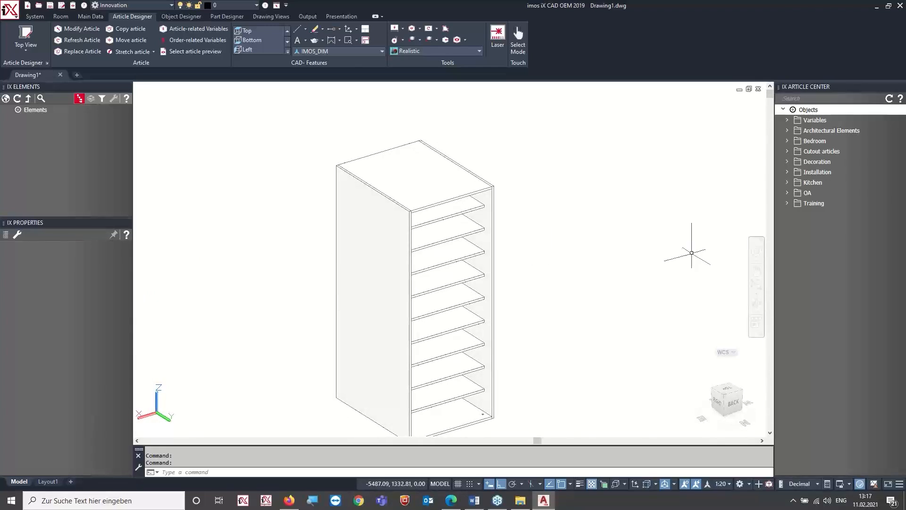
{"action": "middle_click_drag", "start_coordinate": [373, 221], "coordinate": [419, 242], "text": "shift"}
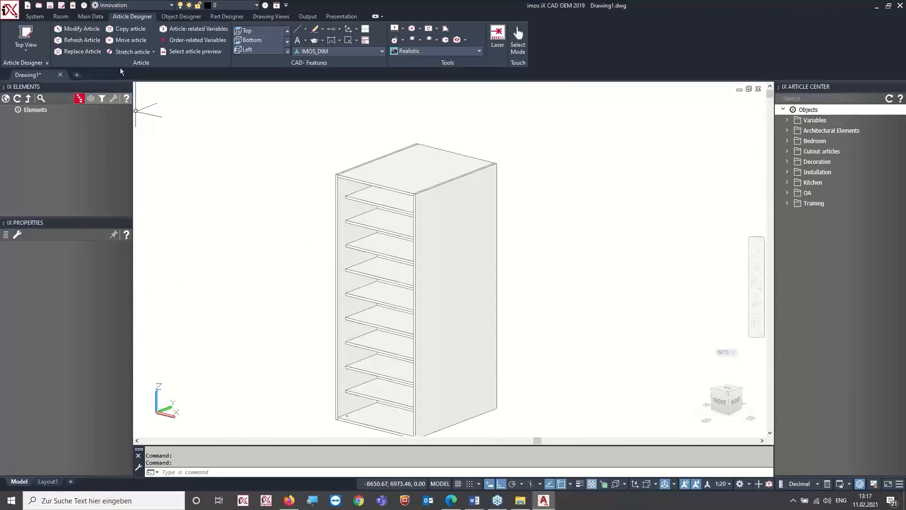
- Reopen the cabinet article for modification and delete all contents of its main Article Designer group
{"action": "left_click", "coordinate": [81, 29]}
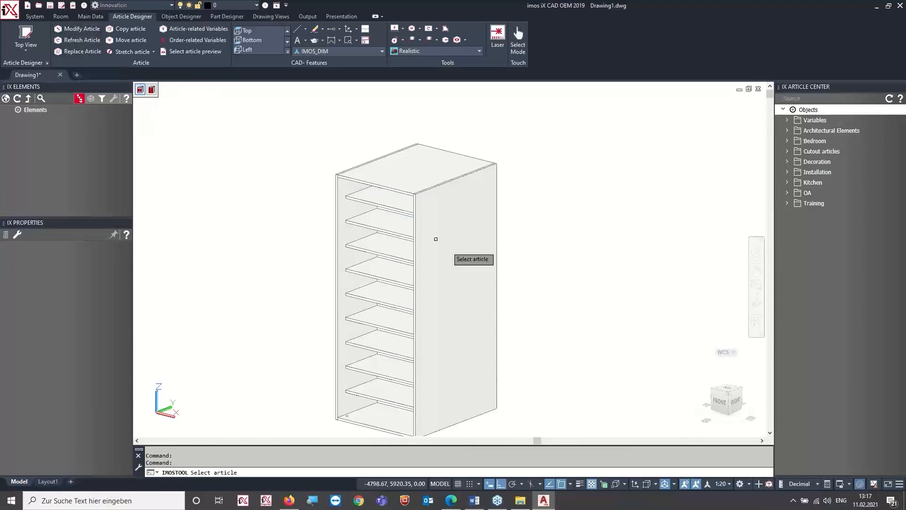
{"action": "left_click", "coordinate": [380, 227]}
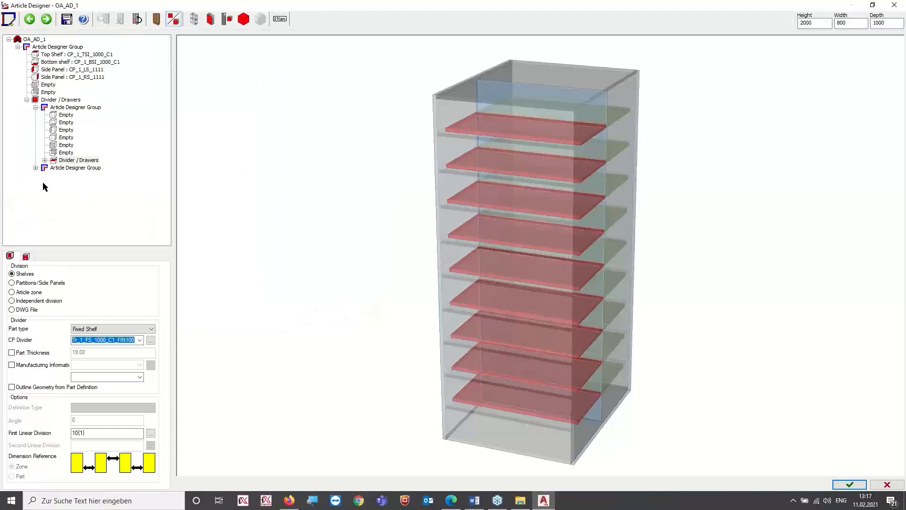
{"action": "left_click", "coordinate": [68, 101]}
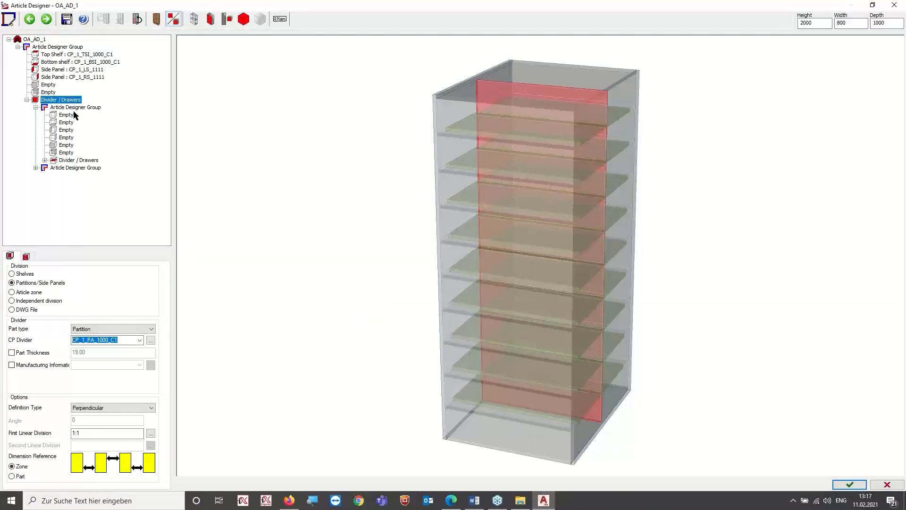
{"action": "left_click", "coordinate": [66, 48]}
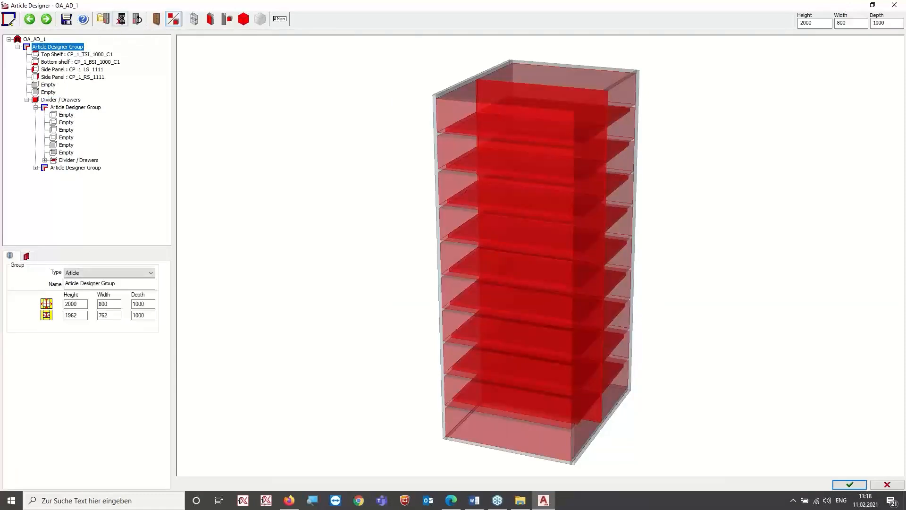
{"action": "left_click", "coordinate": [122, 23]}
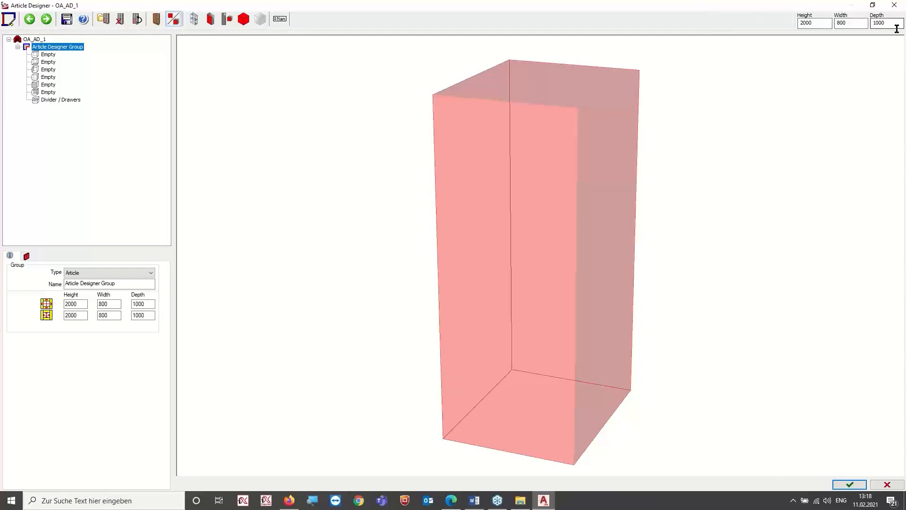
- Set the article's depth to 500
{"action": "left_click_drag", "start_coordinate": [891, 23], "coordinate": [831, 26]}
{"action": "type", "text": "500"}
{"action": "key", "text": "Return"}
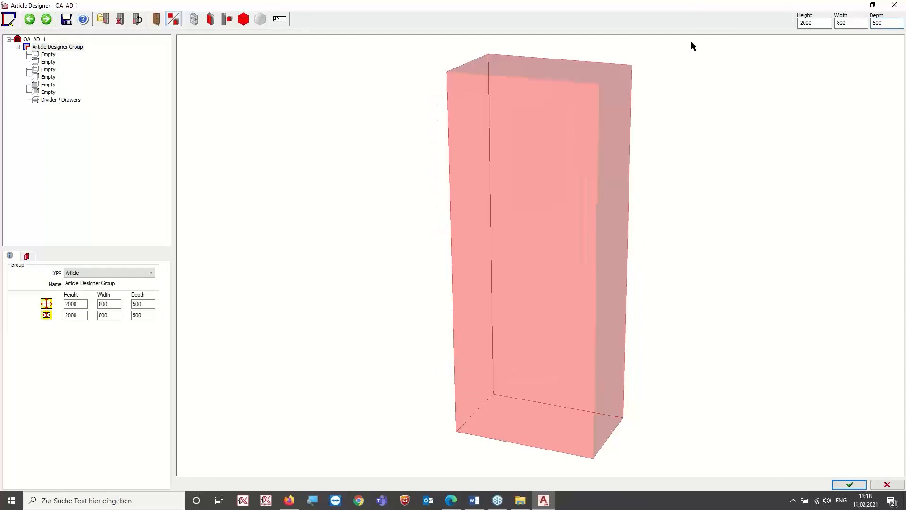
- Add a top shelf, bottom shelf, left and right side panels, and back CP_1_BPI_0000_GC_LRTB10_BS20 to the empty group
{"action": "left_click", "coordinate": [50, 55]}
{"action": "left_click", "coordinate": [49, 62]}
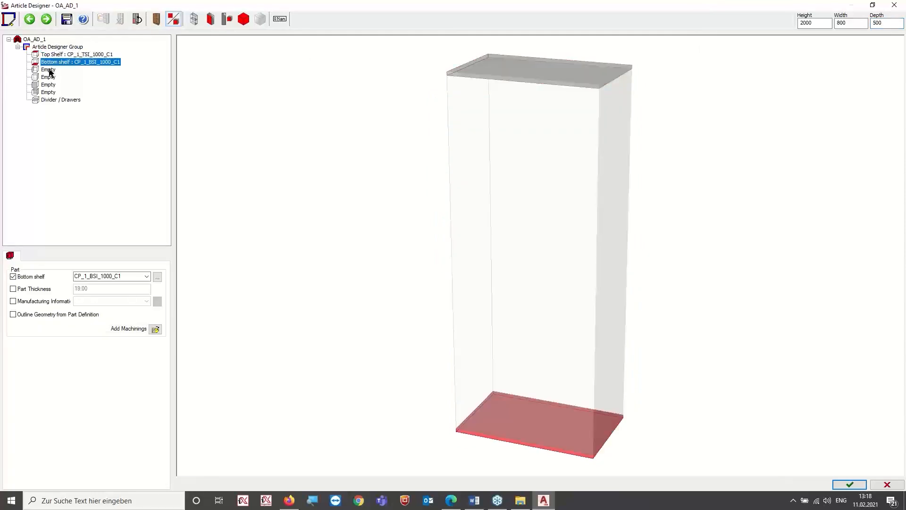
{"action": "left_click", "coordinate": [49, 70]}
{"action": "left_click", "coordinate": [50, 79]}
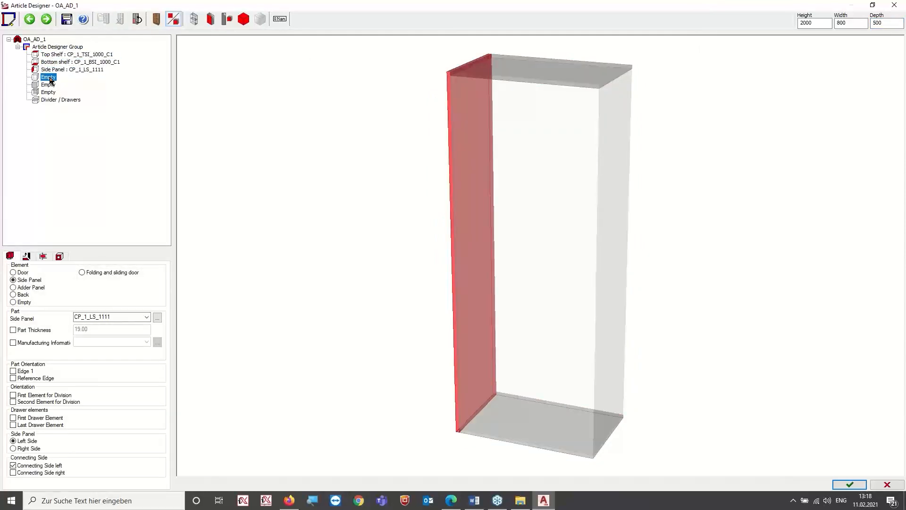
{"action": "left_click", "coordinate": [48, 93]}
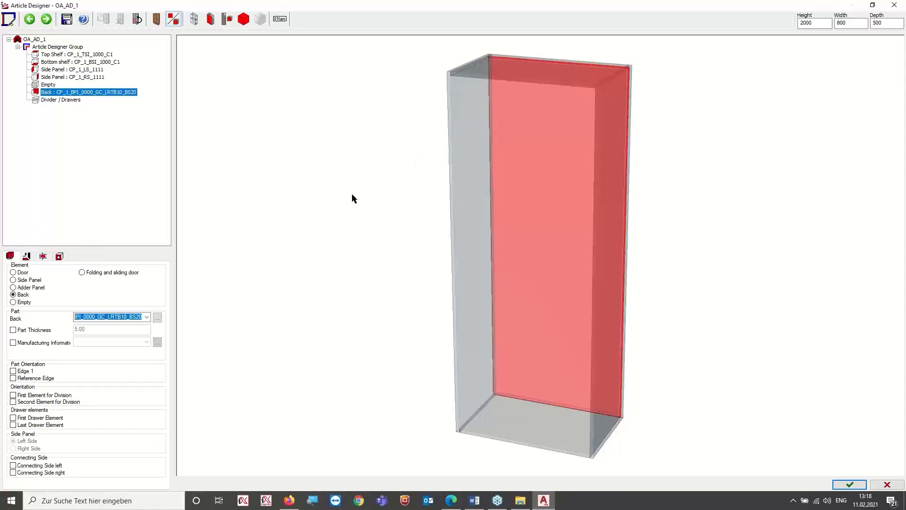
- Divide the cabinet interior with partition CP_1_PA_1000_C1, using the Perpendicular definition type and a 1:1 first linear division
{"action": "left_click", "coordinate": [53, 100]}
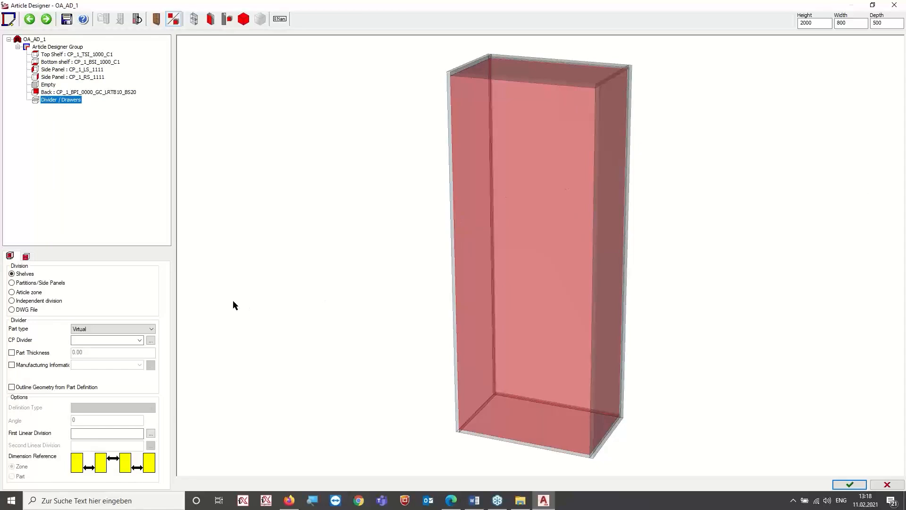
{"action": "left_click", "coordinate": [36, 282]}
{"action": "left_click", "coordinate": [112, 330]}
{"action": "left_click", "coordinate": [85, 350]}
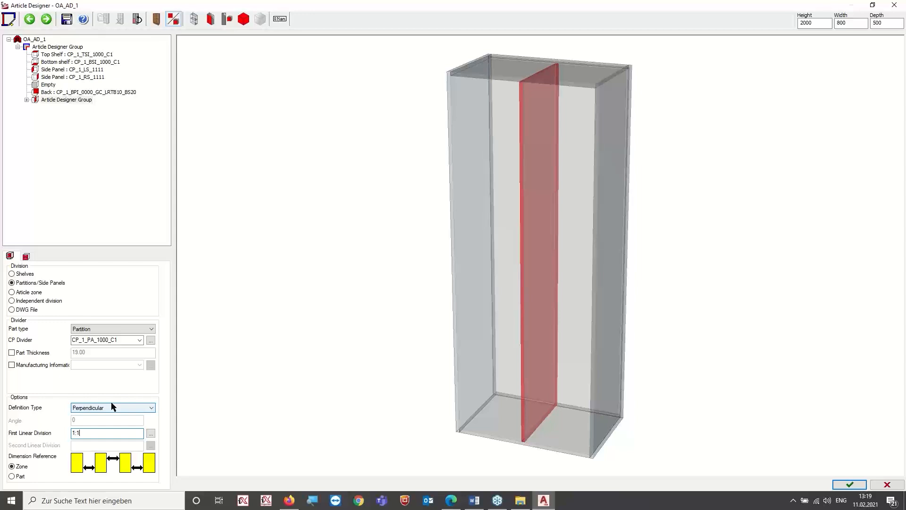
- Set the left side panel as First Element for Division and show the partition in enlarged 2D views
{"action": "left_click", "coordinate": [55, 70]}
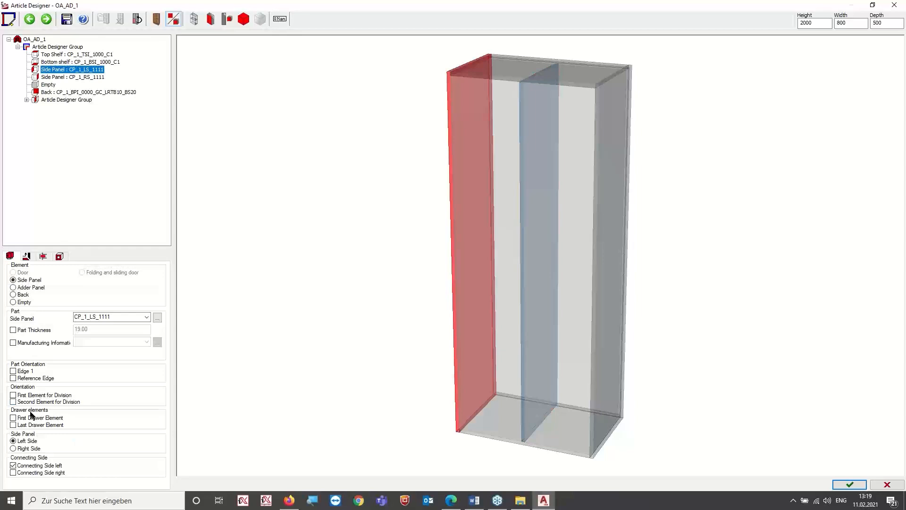
{"action": "left_click", "coordinate": [13, 395]}
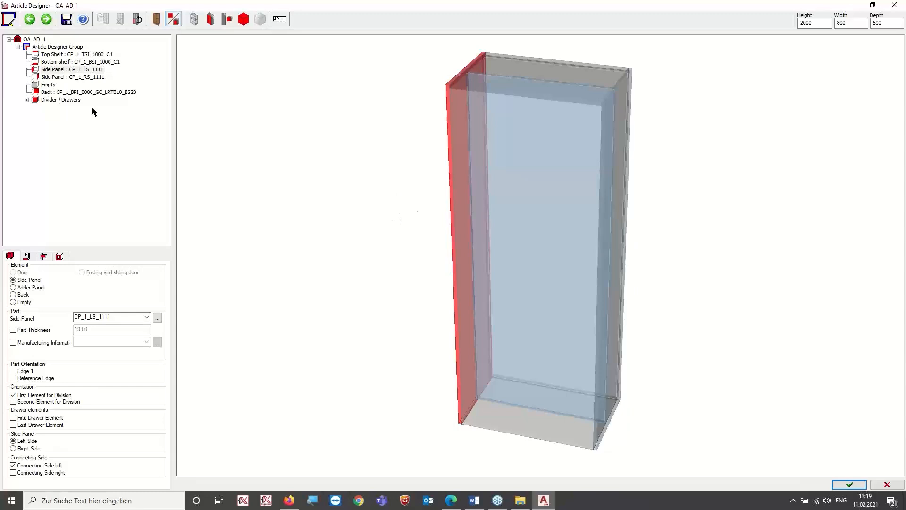
{"action": "left_click", "coordinate": [69, 100]}
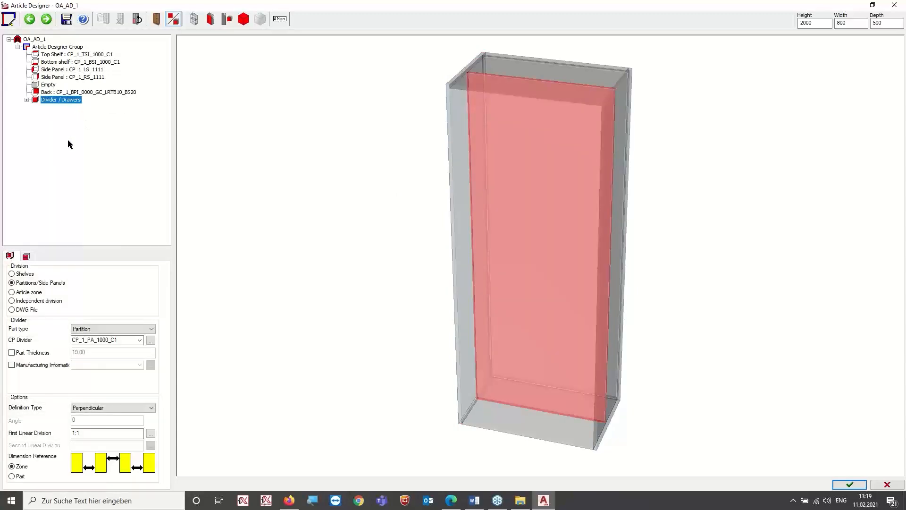
{"action": "left_click", "coordinate": [98, 433]}
{"action": "left_click", "coordinate": [174, 21]}
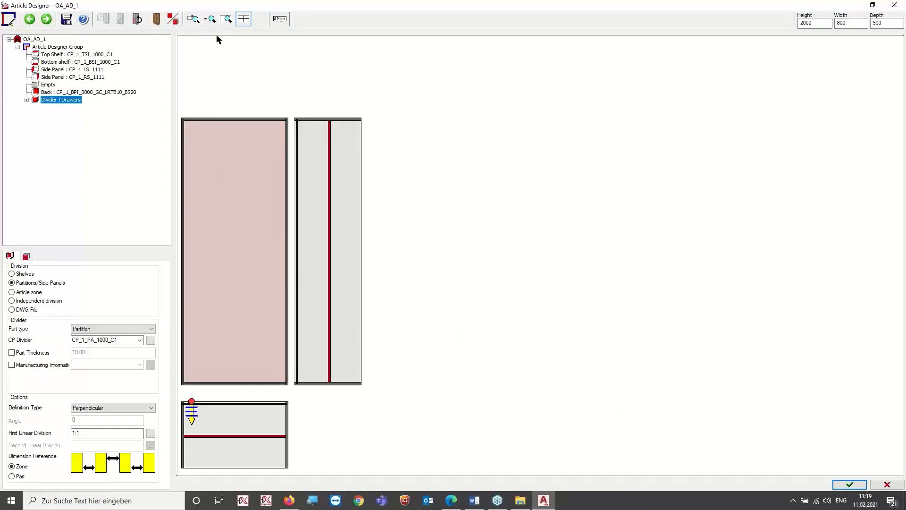
{"action": "left_click", "coordinate": [244, 20]}
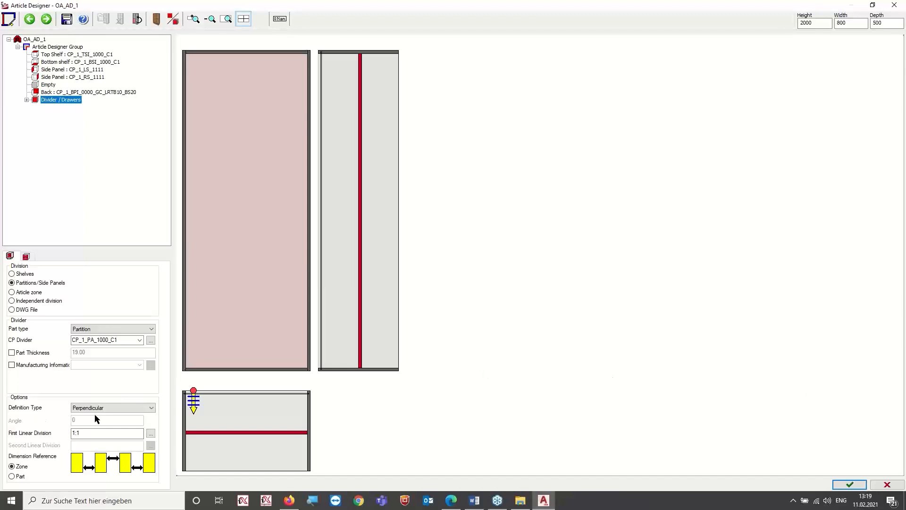
- Change the partition's definition type to Second Division with a second linear division of 100mm:1
{"action": "left_click", "coordinate": [113, 409]}
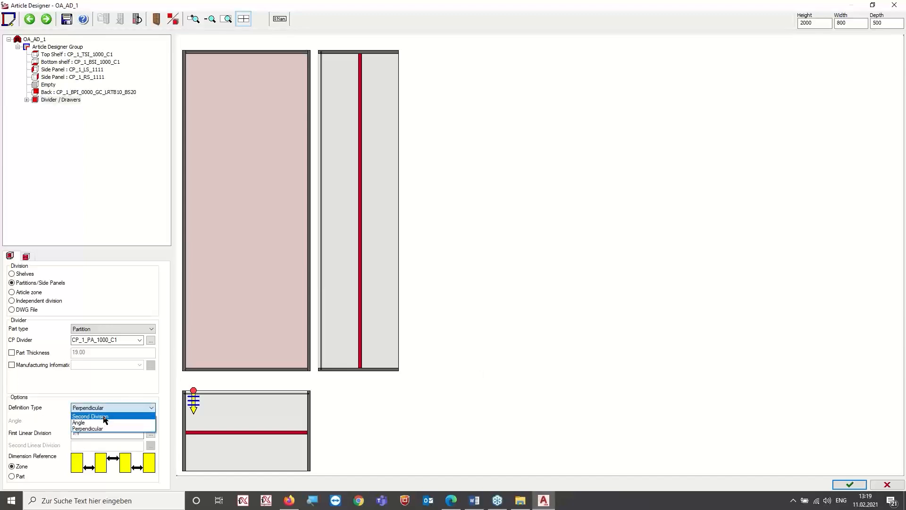
{"action": "left_click", "coordinate": [104, 417]}
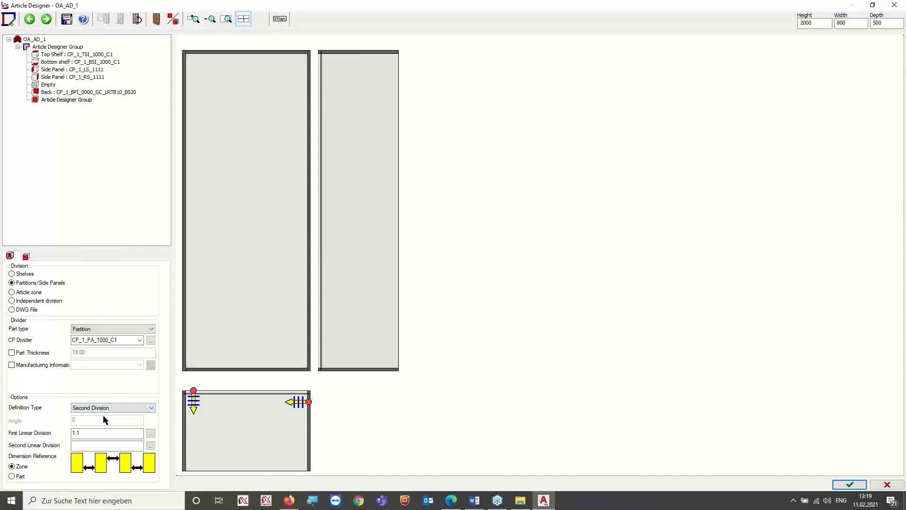
{"action": "left_click", "coordinate": [77, 445]}
{"action": "type", "text": "100mm:1"}
{"action": "key", "text": "Return"}
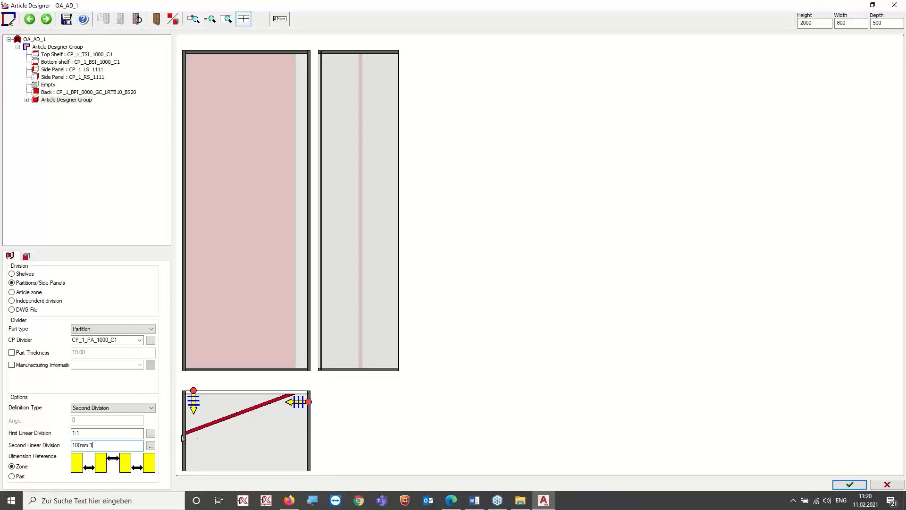
- Enlarge the plan view, review the division elements, and set the right side panel as Second Element for Division
{"action": "left_click", "coordinate": [244, 19]}
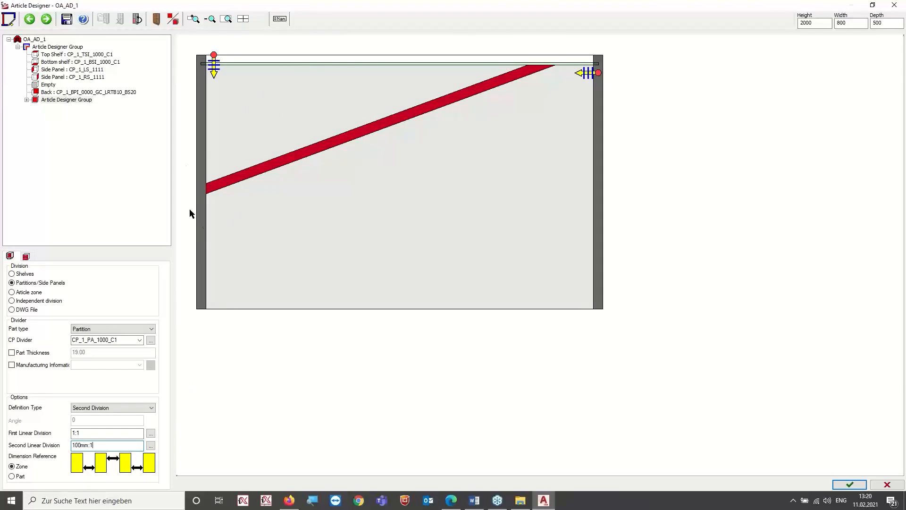
{"action": "left_click", "coordinate": [60, 71]}
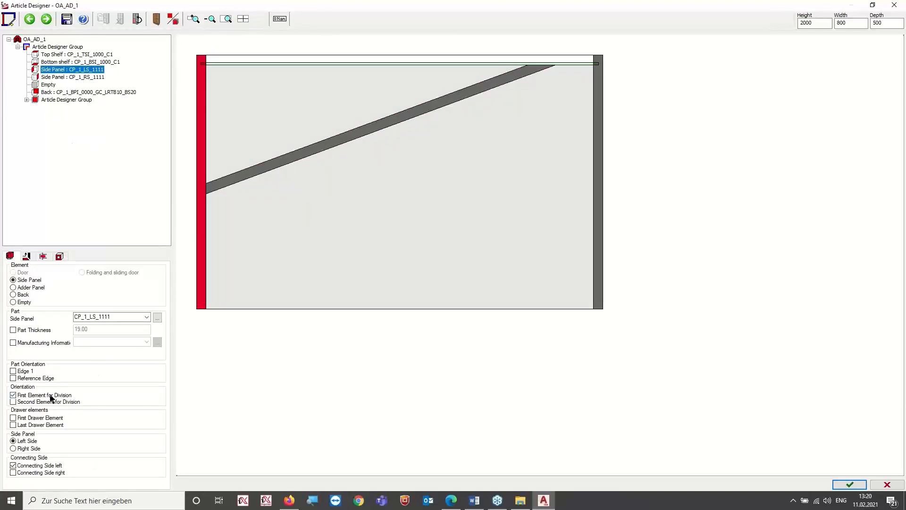
{"action": "left_click", "coordinate": [79, 100]}
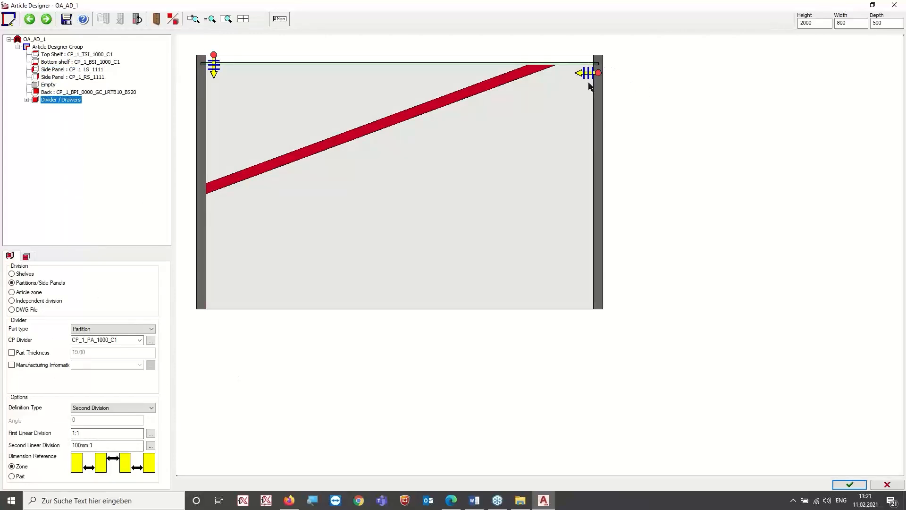
{"action": "left_click", "coordinate": [66, 93]}
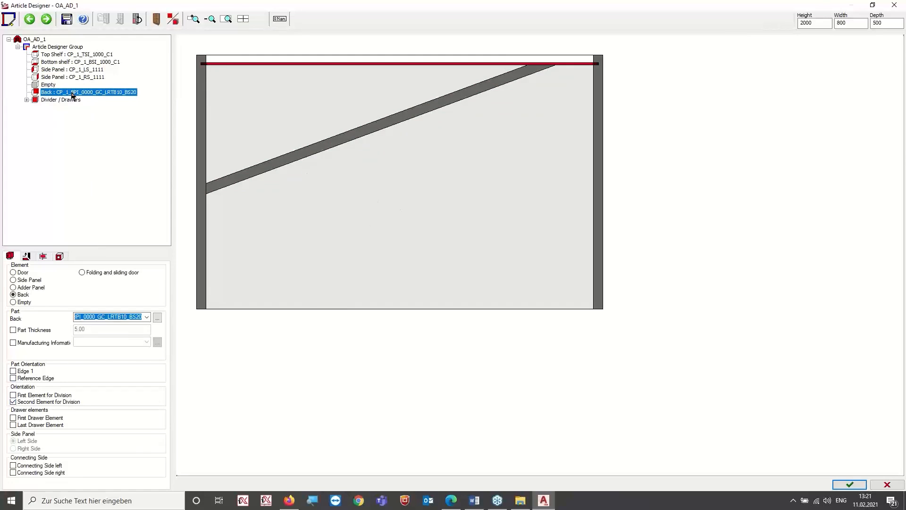
{"action": "left_click", "coordinate": [66, 77]}
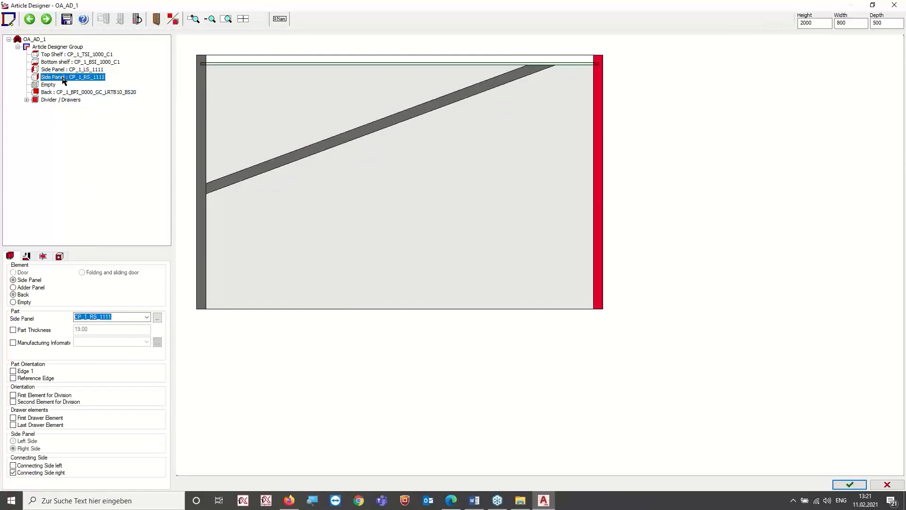
{"action": "left_click", "coordinate": [13, 402]}
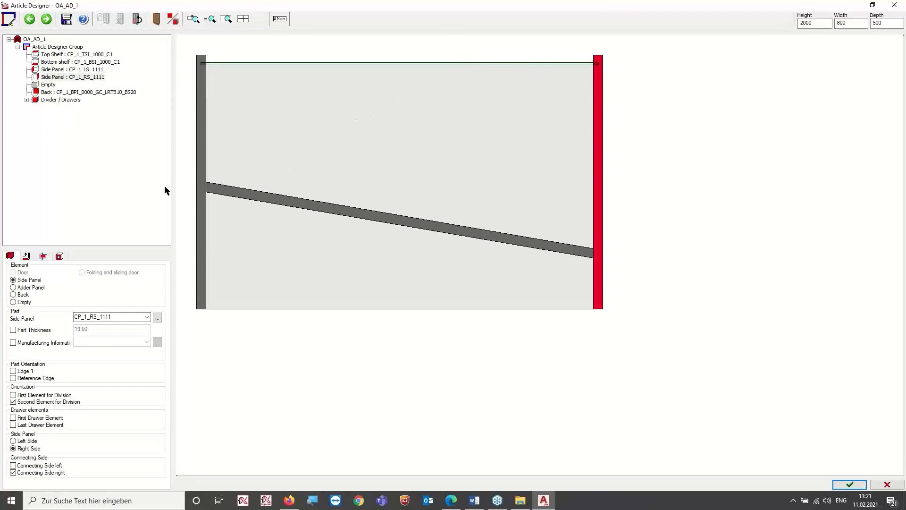
- Set the empty front element as First Element for Division and show the whole article in the 3D preview
{"action": "left_click", "coordinate": [52, 71]}
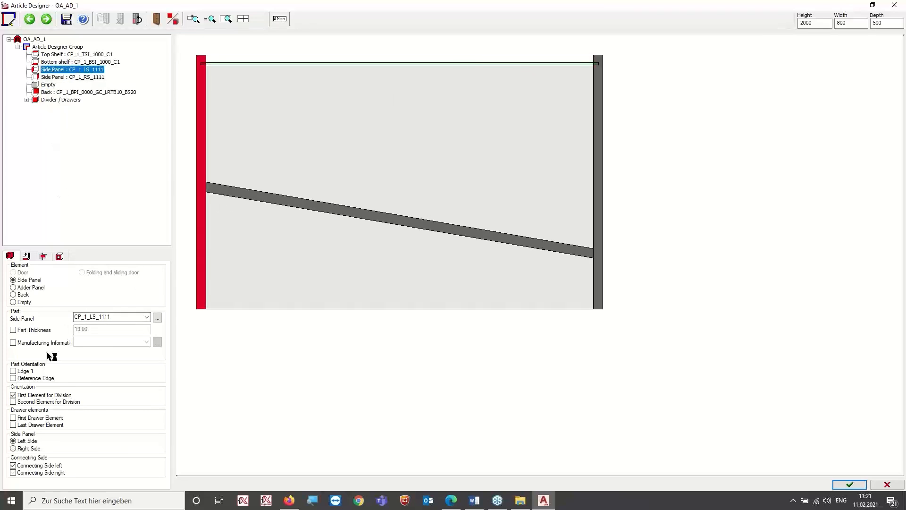
{"action": "left_click", "coordinate": [49, 85]}
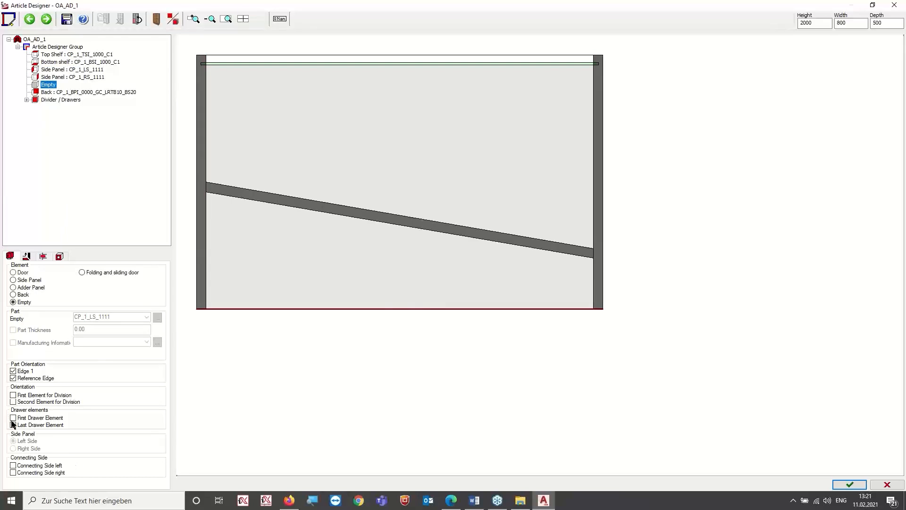
{"action": "left_click", "coordinate": [13, 395]}
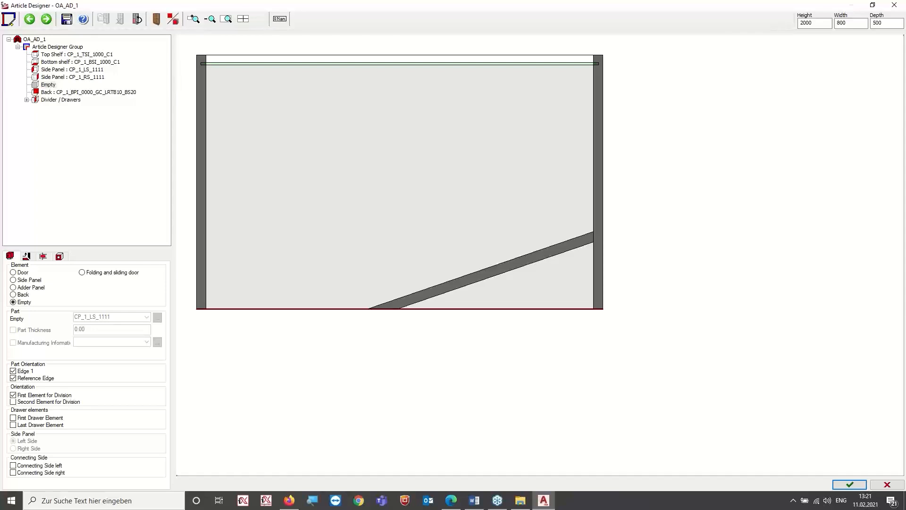
{"action": "left_click", "coordinate": [173, 20]}
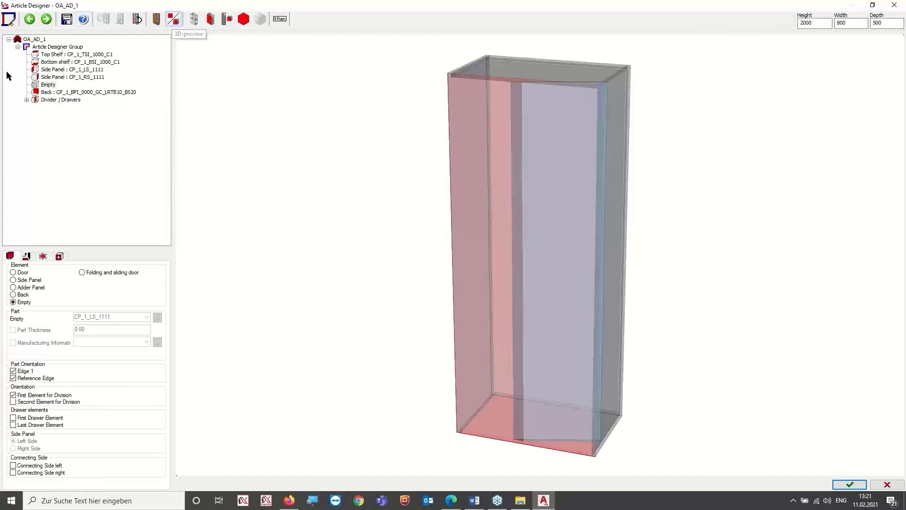
{"action": "left_click", "coordinate": [42, 40]}
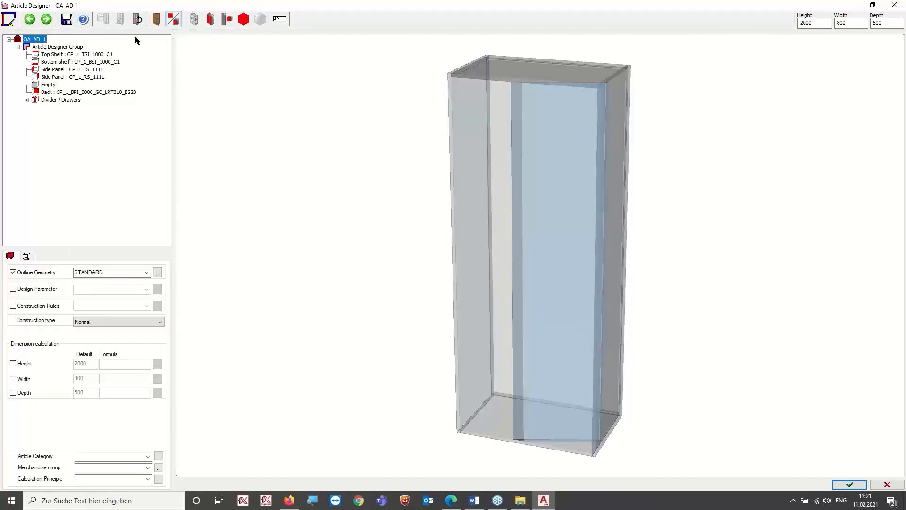
- Clear all elements from the Article Designer Group and set the article's height to 600 and depth to 1000
{"action": "left_click", "coordinate": [78, 48]}
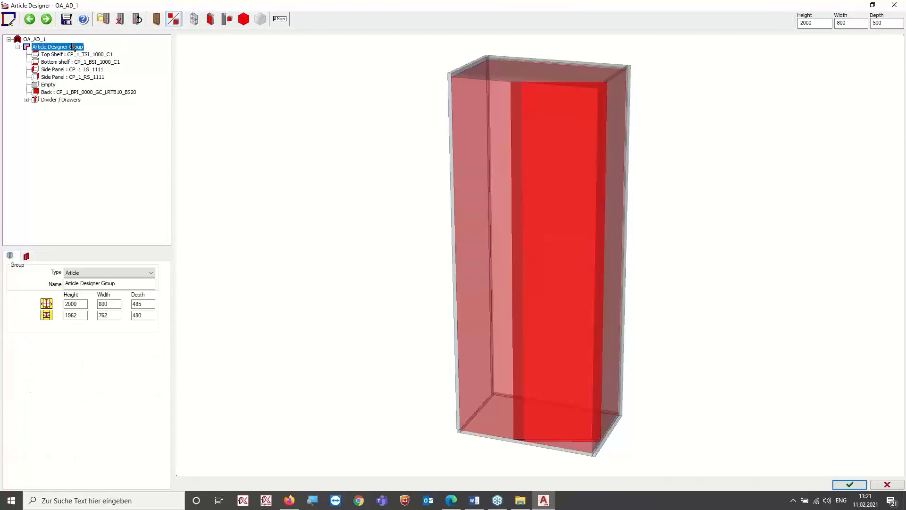
{"action": "left_click", "coordinate": [121, 21]}
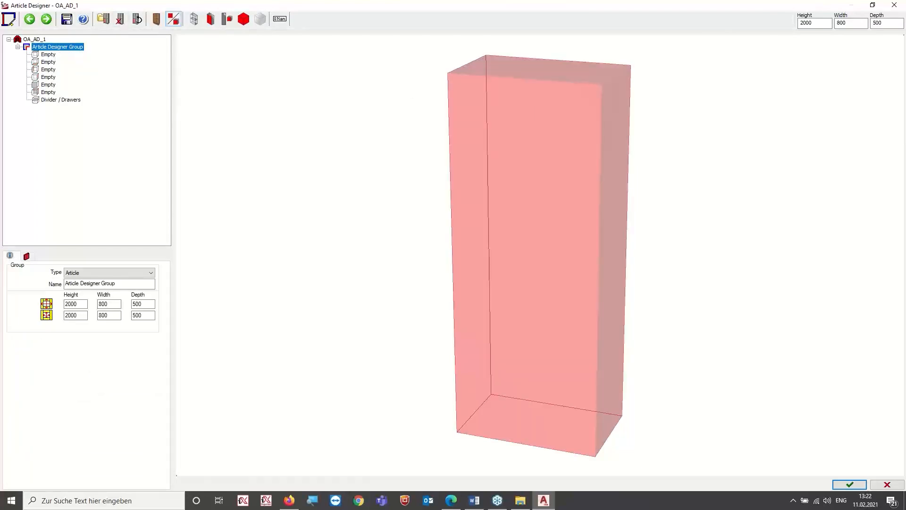
{"action": "double_click", "coordinate": [826, 23]}
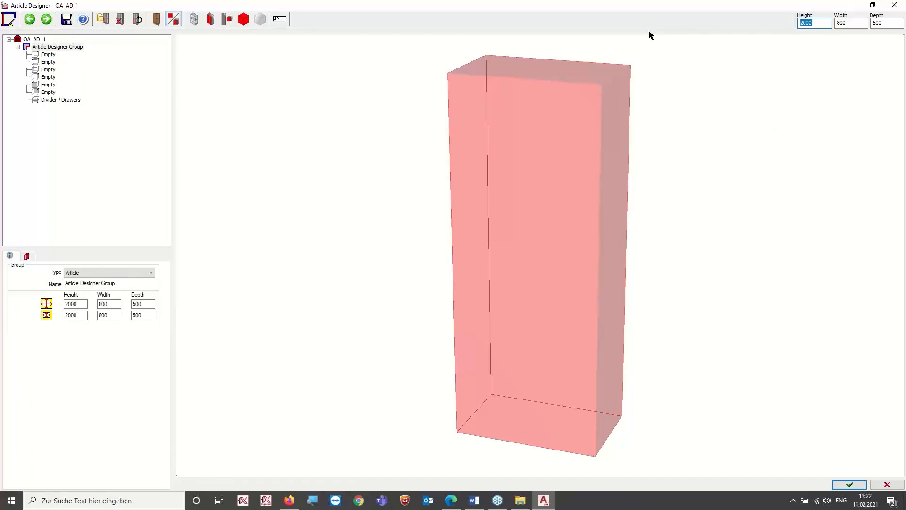
{"action": "type", "text": "600"}
{"action": "key", "text": "Tab"}
{"action": "key", "text": "Tab"}
{"action": "type", "text": "1000"}
{"action": "key", "text": "Return"}
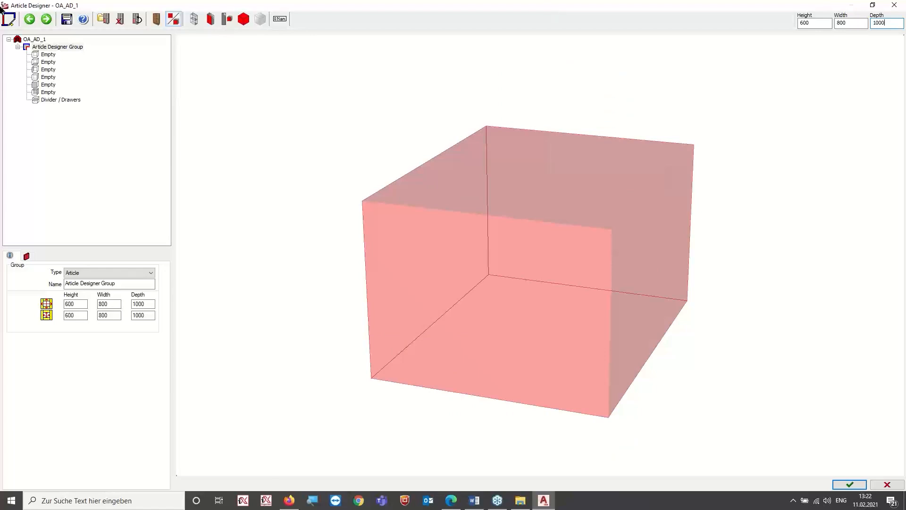
- Add the top shelf, bottom shelf, left side panel and right side panel to the empty article
{"action": "left_click", "coordinate": [51, 55]}
{"action": "left_click", "coordinate": [46, 62]}
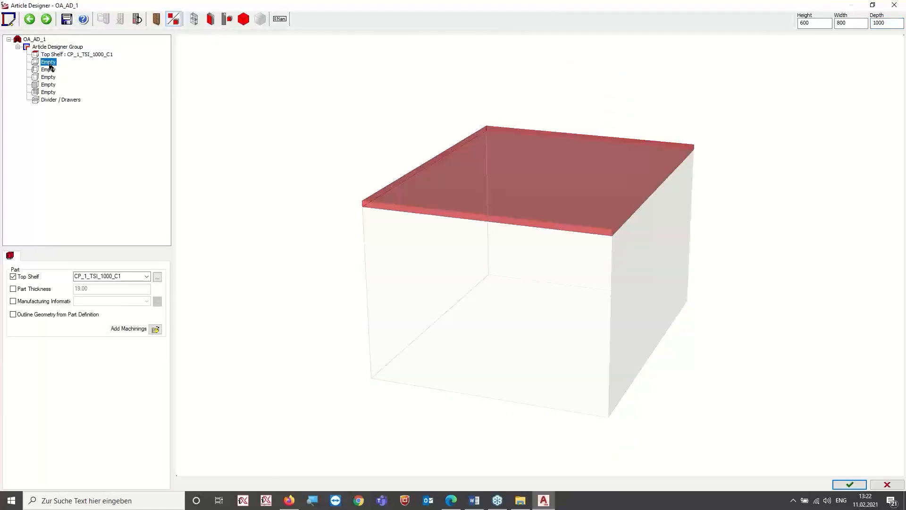
{"action": "left_click", "coordinate": [50, 70]}
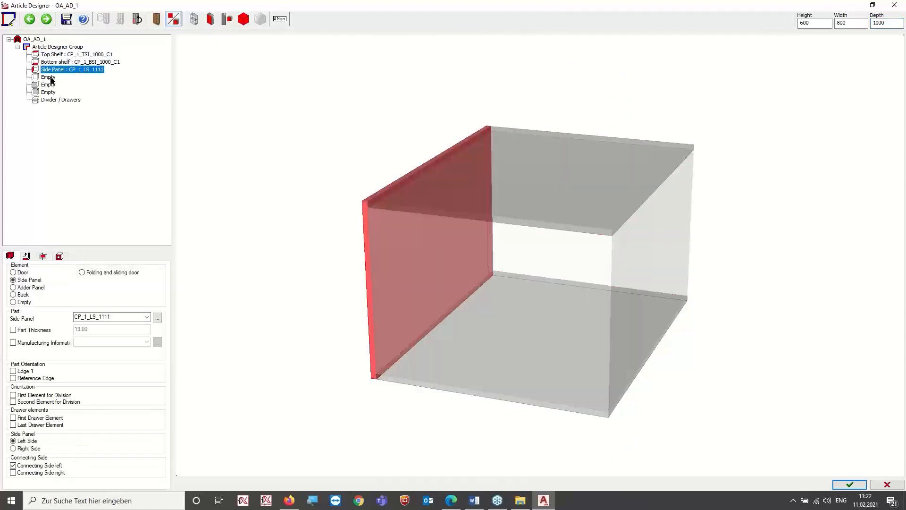
{"action": "left_click", "coordinate": [49, 78]}
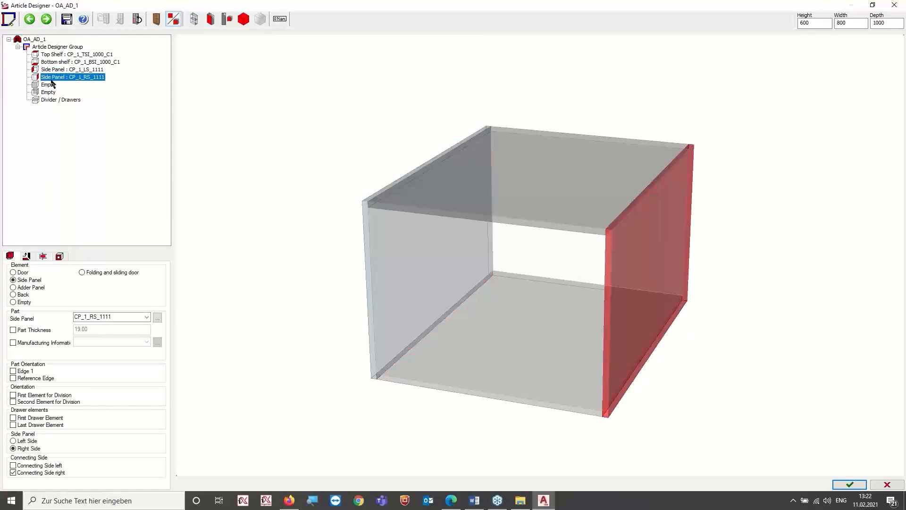
- Divide the interior with a perpendicular partition CP_1_PA_1000_C1 using a first linear division of 1:1
{"action": "left_click", "coordinate": [66, 100]}
{"action": "left_click", "coordinate": [12, 282]}
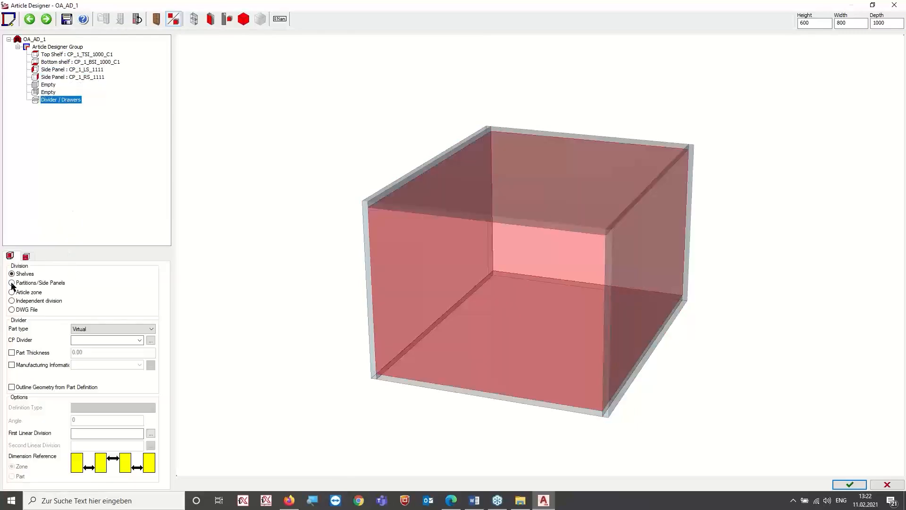
{"action": "left_click", "coordinate": [118, 331]}
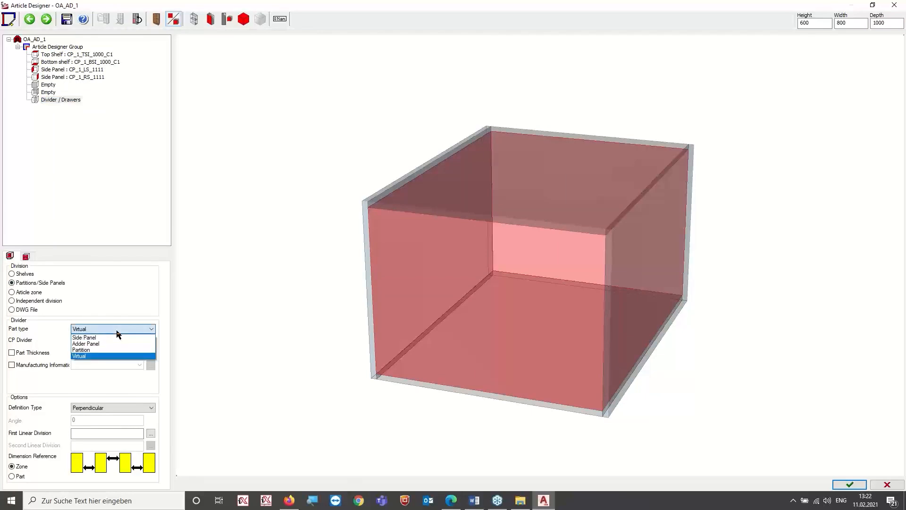
{"action": "left_click", "coordinate": [100, 349]}
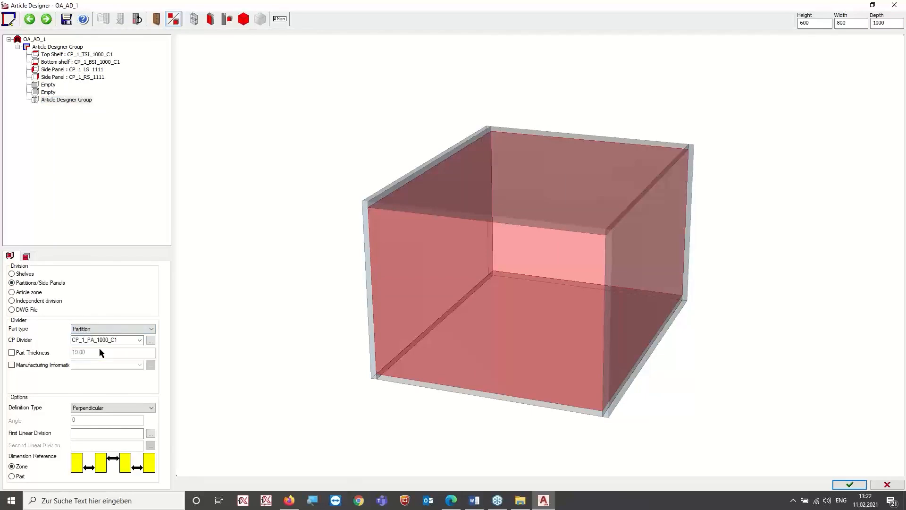
{"action": "left_click", "coordinate": [84, 433]}
{"action": "type", "text": "1:1"}
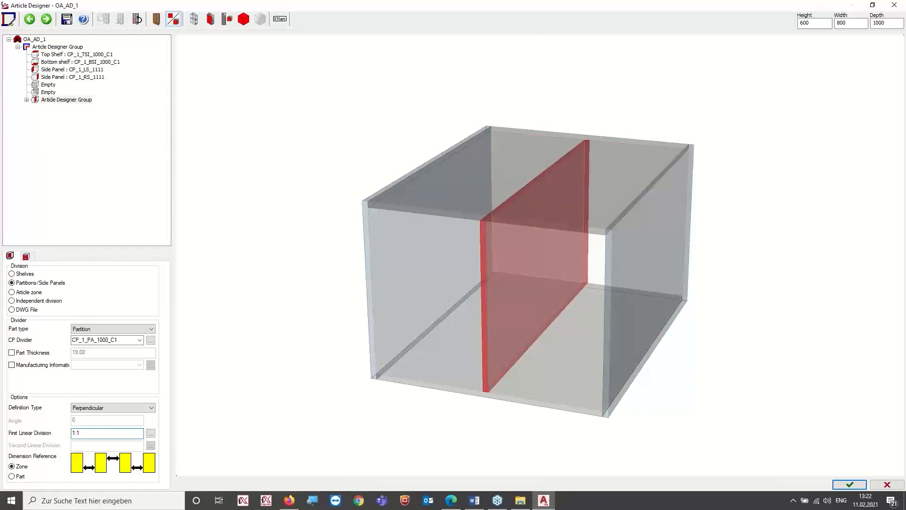
- Set the left side panel as First Element for Division and select the divider
{"action": "left_click", "coordinate": [59, 70]}
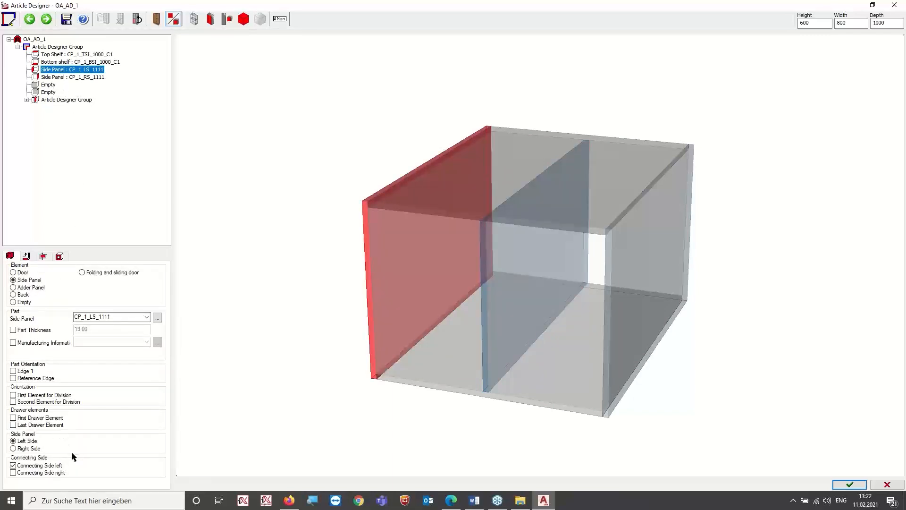
{"action": "left_click", "coordinate": [13, 395]}
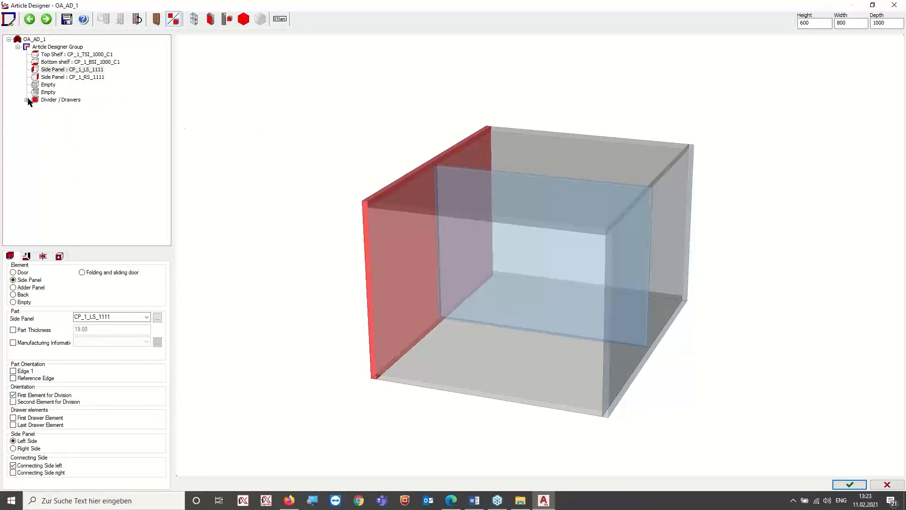
{"action": "left_click", "coordinate": [56, 100]}
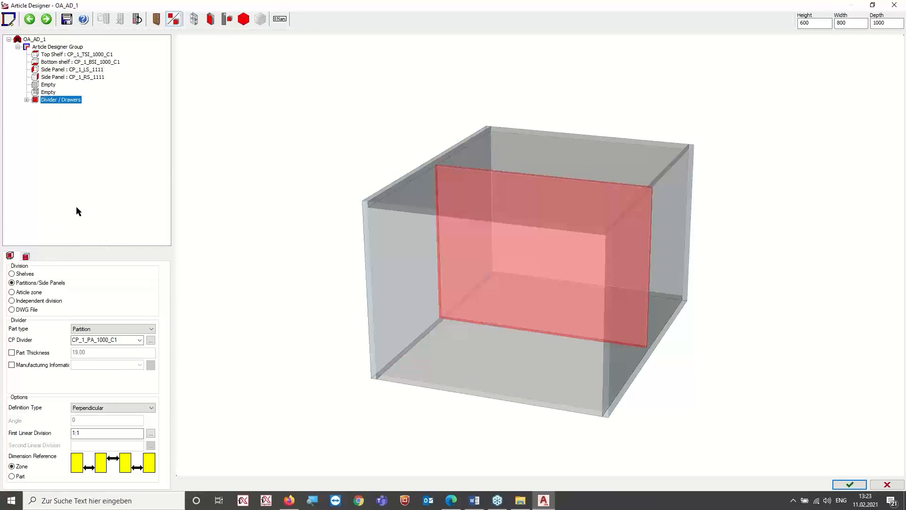
- Define drawers with a 1:1 front division in the front compartment's sub-assembly
{"action": "left_click", "coordinate": [27, 100]}
{"action": "left_click", "coordinate": [73, 108]}
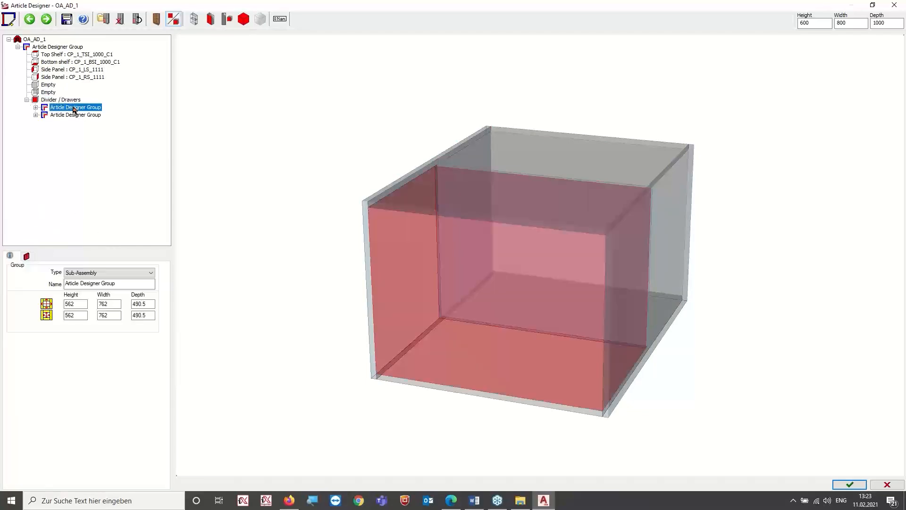
{"action": "left_click", "coordinate": [36, 108]}
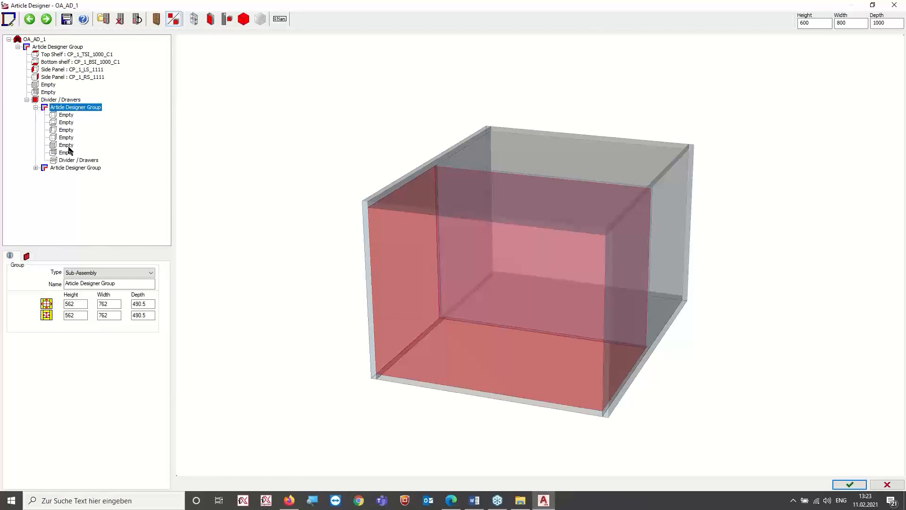
{"action": "left_click", "coordinate": [89, 162]}
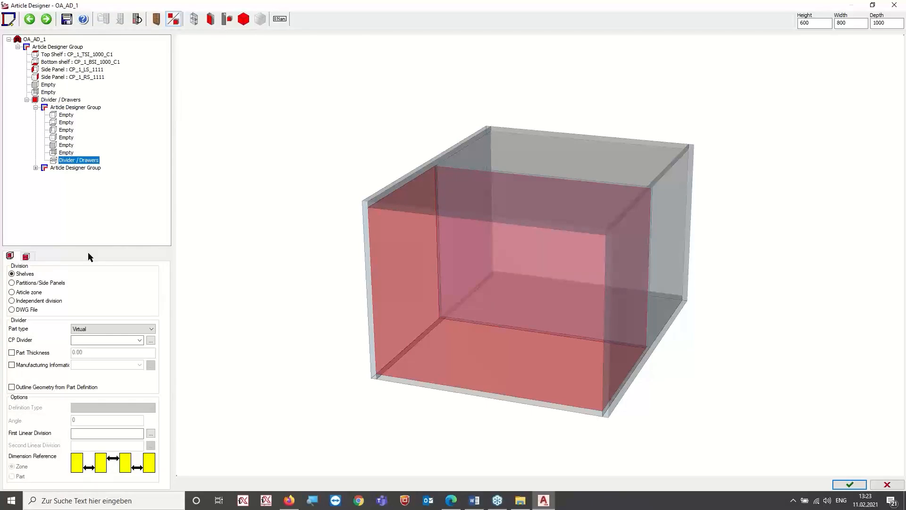
{"action": "left_click", "coordinate": [26, 257]}
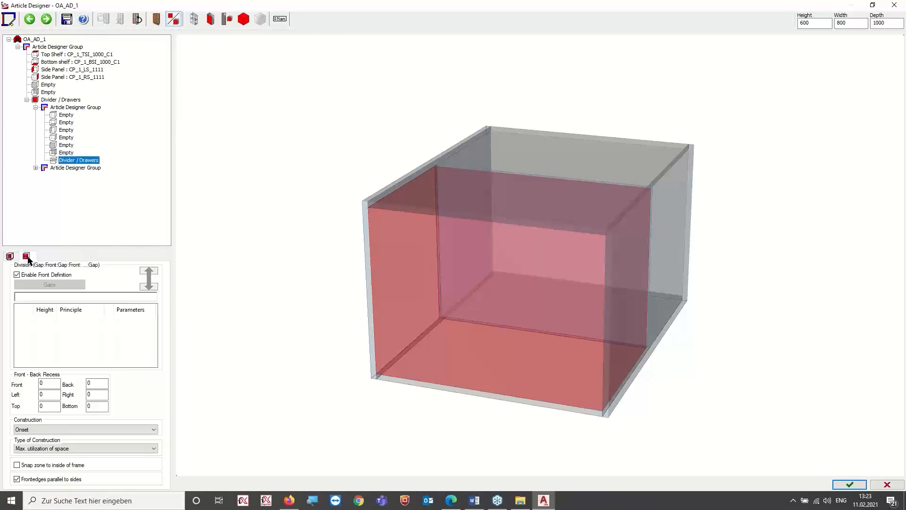
{"action": "left_click", "coordinate": [34, 296]}
{"action": "type", "text": "1:1"}
{"action": "key", "text": "Return"}
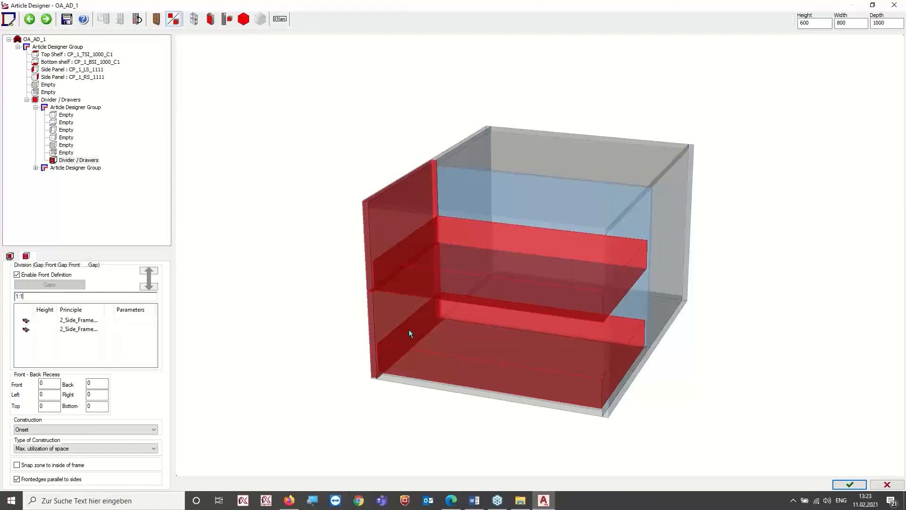
- Enable Edge 1, Reference Edge, First and Second Element for Division, and First and Last Drawer Element on the front compartment's empty front element
{"action": "left_click", "coordinate": [65, 70]}
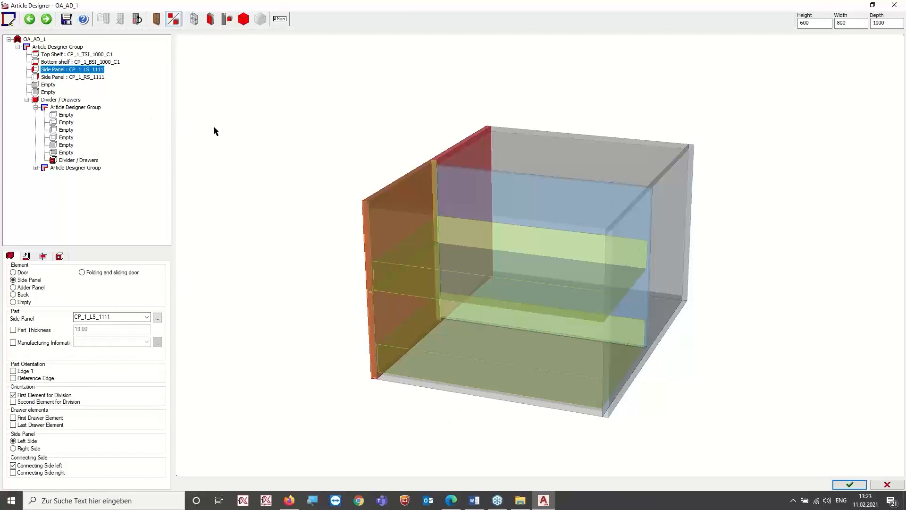
{"action": "left_click", "coordinate": [70, 145]}
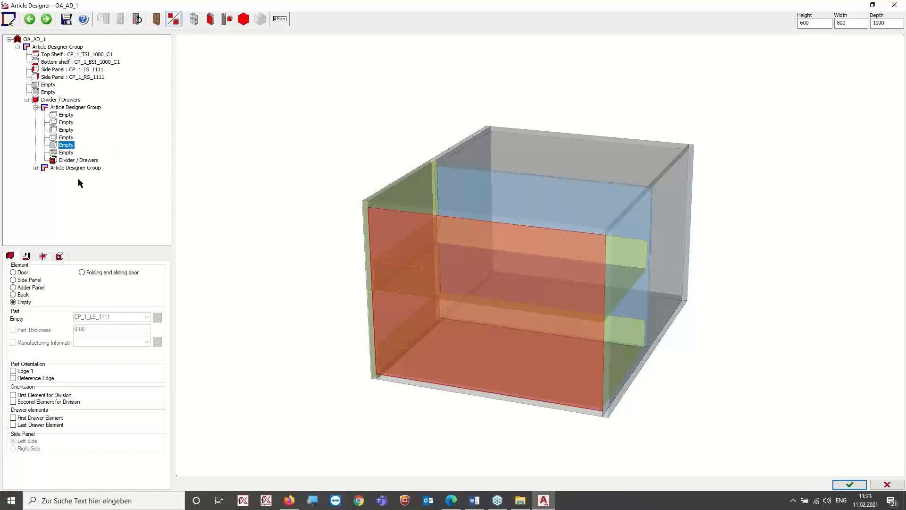
{"action": "left_click", "coordinate": [14, 371]}
{"action": "left_click", "coordinate": [13, 378]}
{"action": "left_click", "coordinate": [13, 395]}
{"action": "left_click", "coordinate": [13, 401]}
{"action": "left_click", "coordinate": [13, 417]}
{"action": "left_click", "coordinate": [13, 425]}
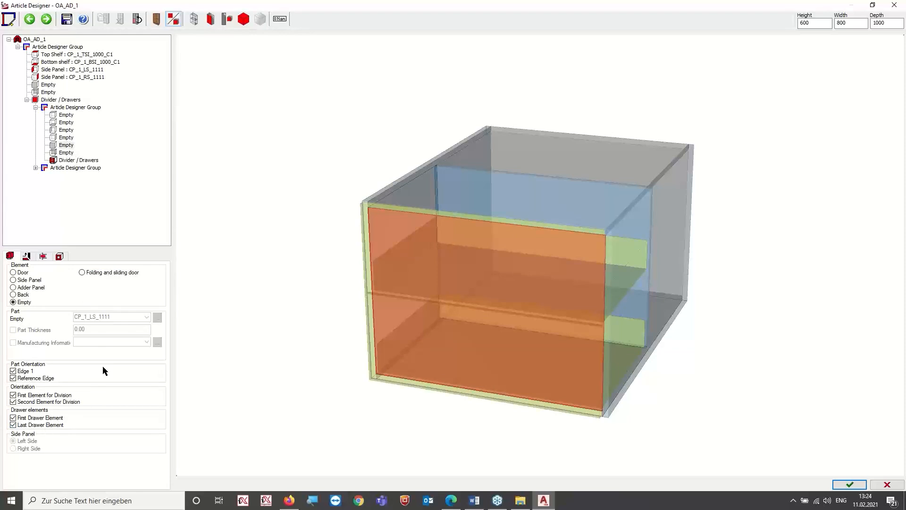
- Copy the front compartment's drawer sub-assembly and paste it into the rear compartment's group
{"action": "left_click_drag", "start_coordinate": [766, 323], "coordinate": [688, 341]}
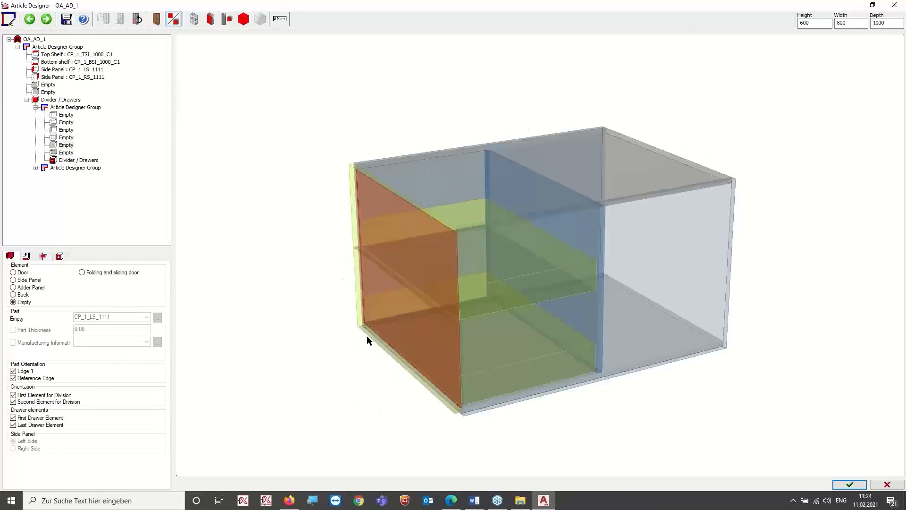
{"action": "mouse_move", "coordinate": [346, 309]}
{"action": "left_mouse_down"}
{"action": "mouse_move", "coordinate": [382, 322]}
{"action": "mouse_move", "coordinate": [382, 292]}
{"action": "left_mouse_up"}
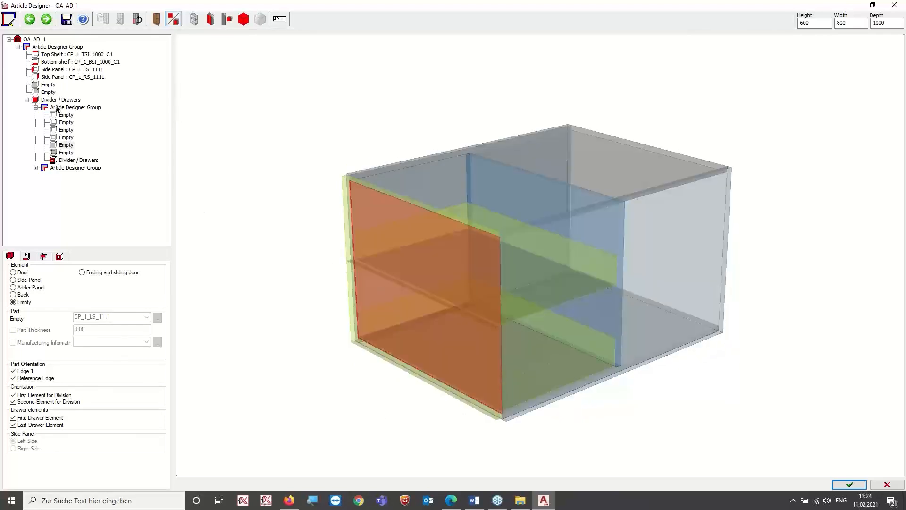
{"action": "right_click", "coordinate": [85, 111]}
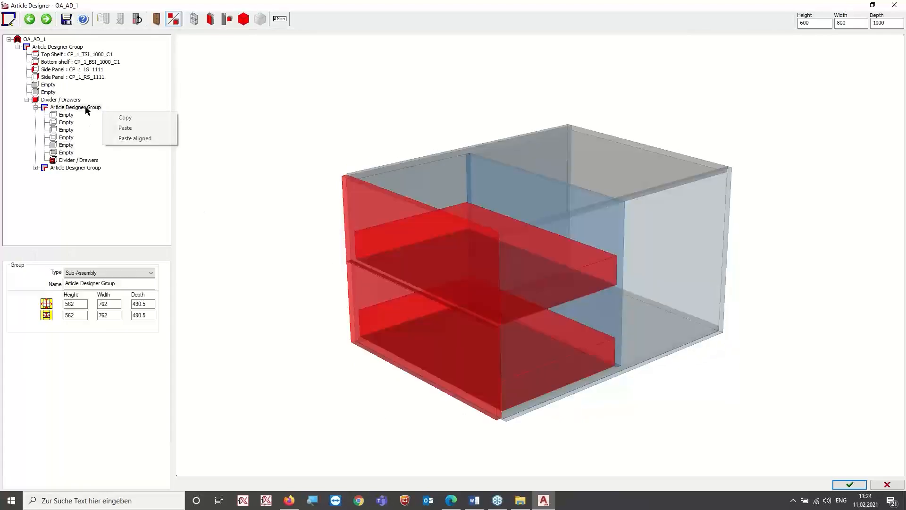
{"action": "left_click", "coordinate": [133, 122]}
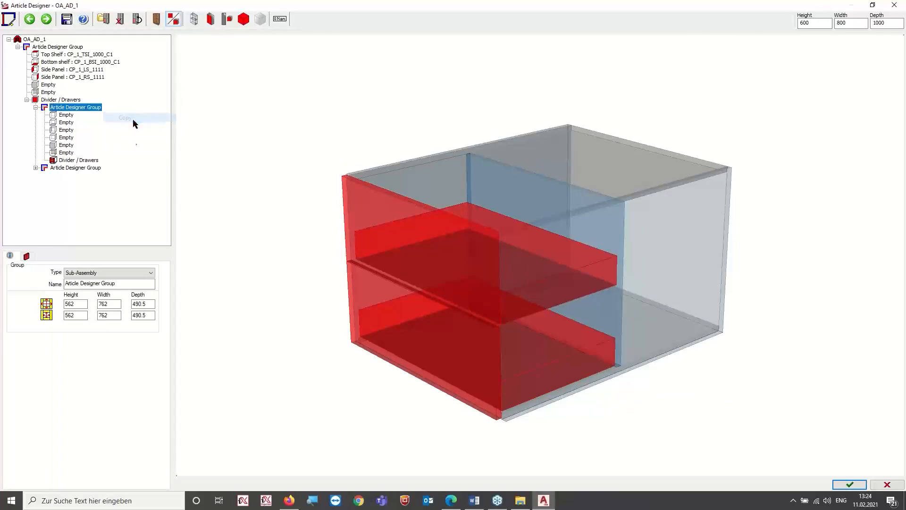
{"action": "left_click", "coordinate": [67, 170]}
{"action": "right_click", "coordinate": [79, 172]}
{"action": "left_click", "coordinate": [136, 188]}
{"action": "mouse_move", "coordinate": [630, 327]}
{"action": "left_mouse_down"}
{"action": "mouse_move", "coordinate": [709, 360]}
{"action": "mouse_move", "coordinate": [599, 360]}
{"action": "mouse_move", "coordinate": [638, 381]}
{"action": "left_mouse_up"}
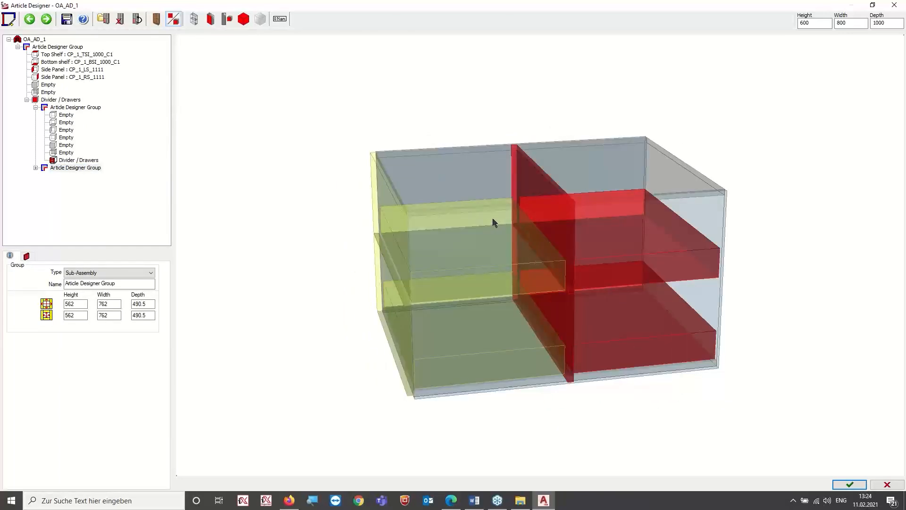
- Enable all part orientation, division orientation and drawer element options on the rear compartment's empty back element
{"action": "left_click", "coordinate": [36, 168]}
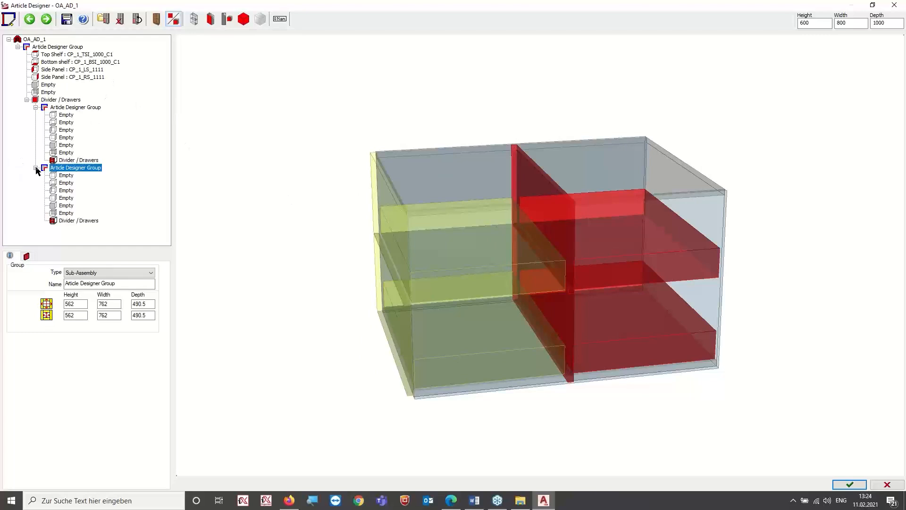
{"action": "left_click", "coordinate": [68, 215]}
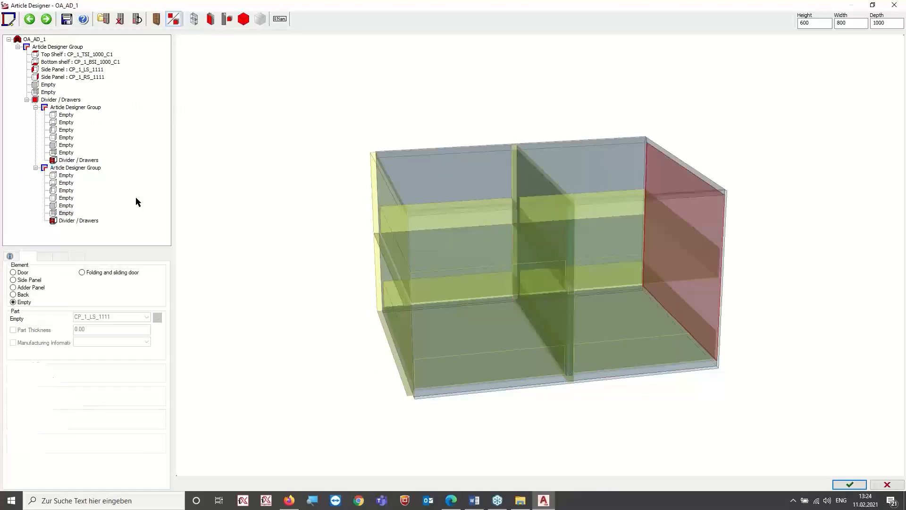
{"action": "left_click", "coordinate": [12, 372]}
{"action": "left_click", "coordinate": [13, 395]}
{"action": "left_click", "coordinate": [14, 402]}
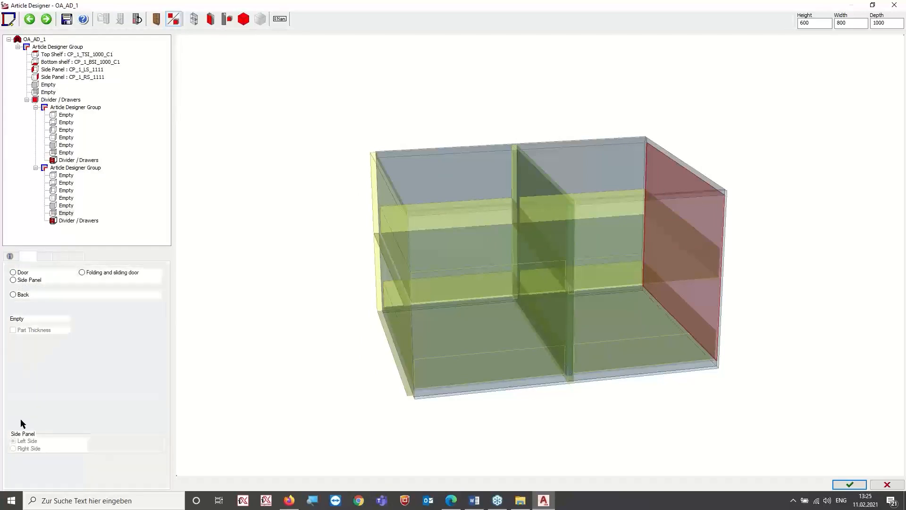
{"action": "left_click", "coordinate": [14, 418]}
{"action": "left_click", "coordinate": [13, 425]}
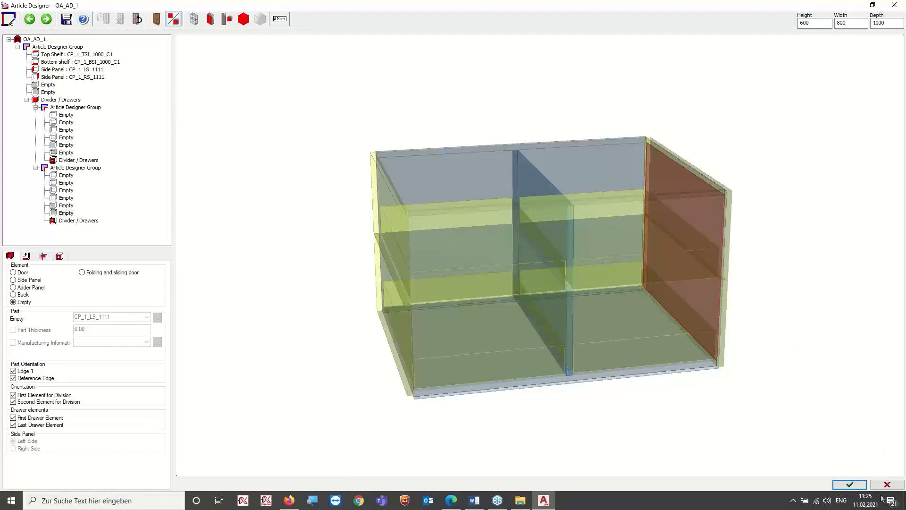
- Close the Article Designer, saving the changes, and confirm the follow-up prompt to update the article in the drawing
{"action": "left_click", "coordinate": [846, 484]}
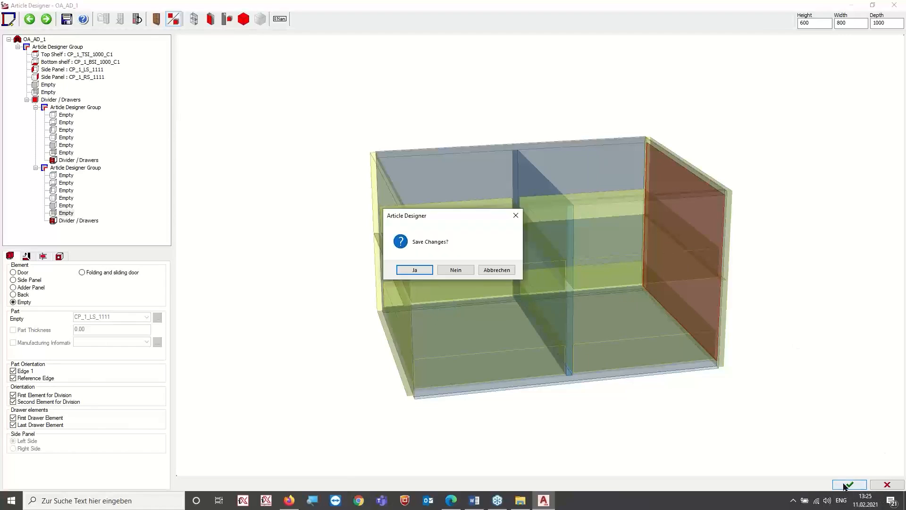
{"action": "left_click", "coordinate": [421, 273]}
{"action": "left_click", "coordinate": [431, 275]}
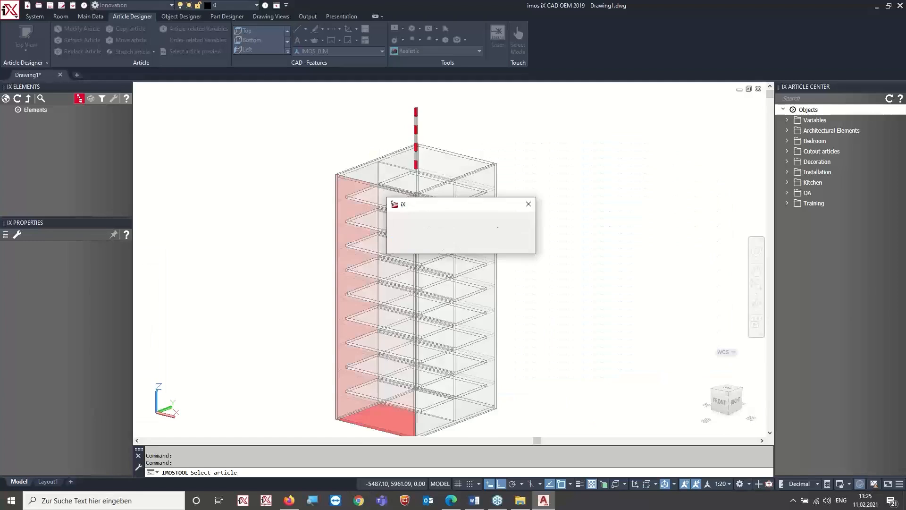
{"action": "left_click", "coordinate": [409, 242]}
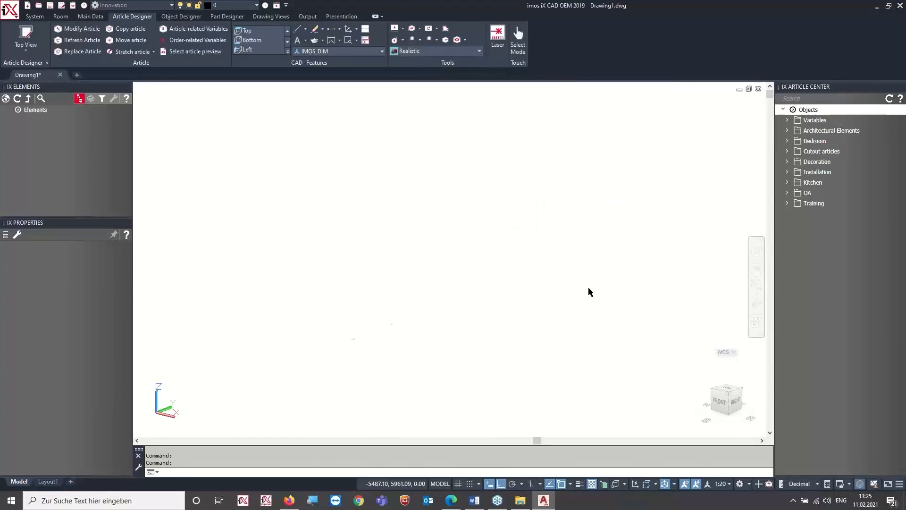
- Switch the drawing's visual style to 2D Wireframe and show the drawer cabinet in 3D
{"action": "middle_click_drag", "start_coordinate": [486, 375], "coordinate": [411, 253]}
{"action": "left_click", "coordinate": [418, 52]}
{"action": "left_click", "coordinate": [347, 76]}
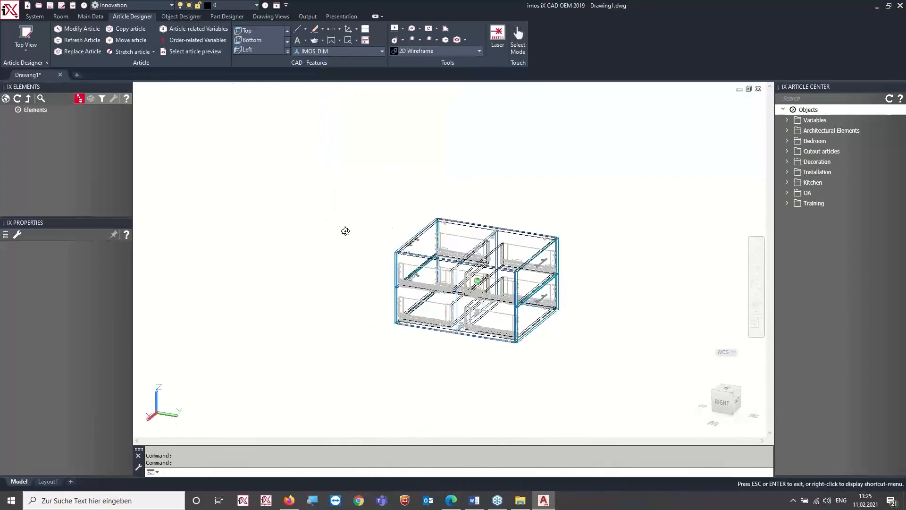
{"action": "scroll", "coordinate": [419, 260], "scroll_direction": "up", "scroll_amount": 6}
{"action": "middle_click_drag", "start_coordinate": [419, 261], "coordinate": [532, 250], "text": "shift"}
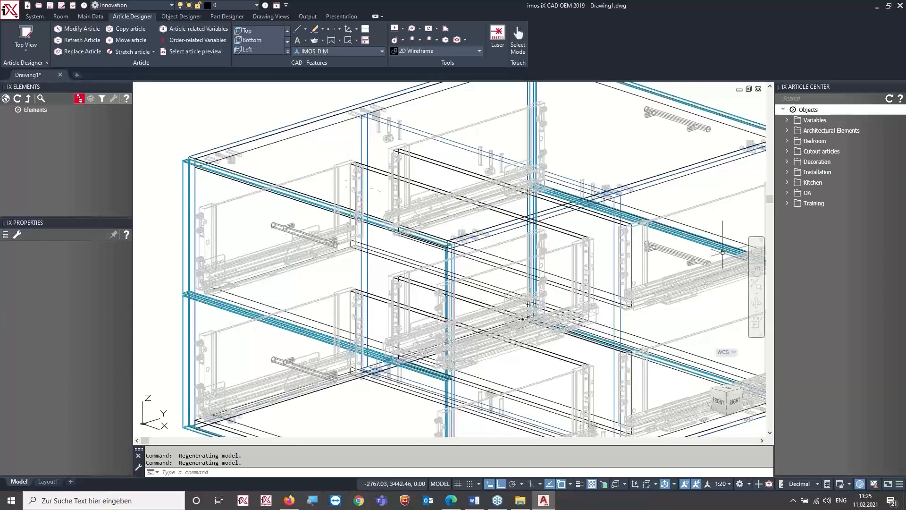
{"action": "key", "text": "alt+Tab"}
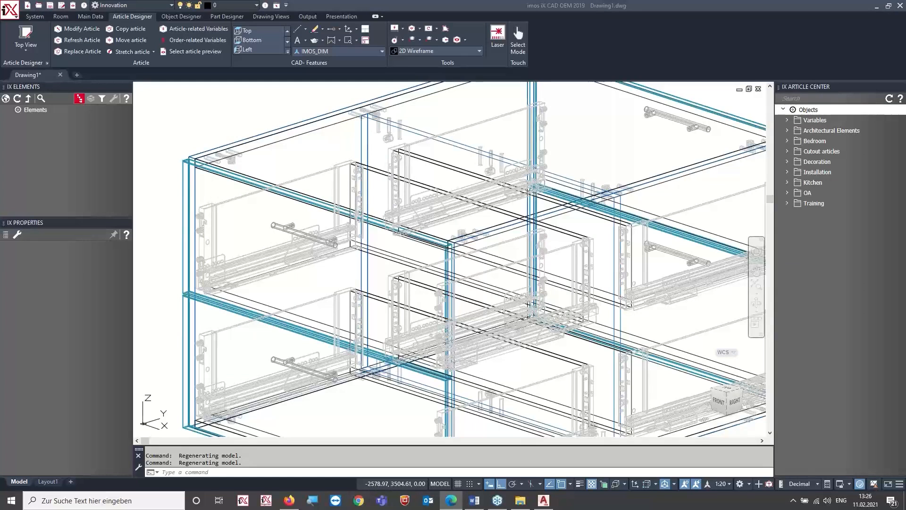
- Load the order OA_Article_Designer from the OA folder
{"action": "left_click", "coordinate": [40, 8]}
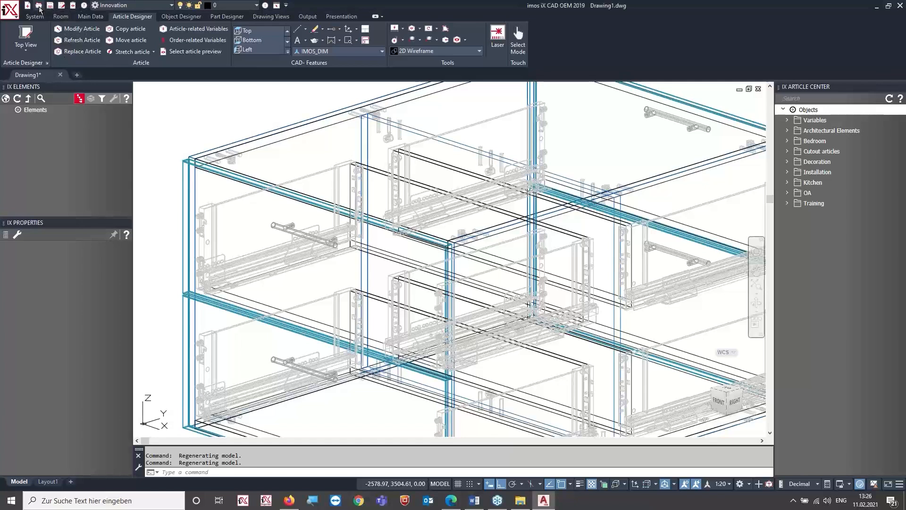
{"action": "left_click", "coordinate": [40, 9]}
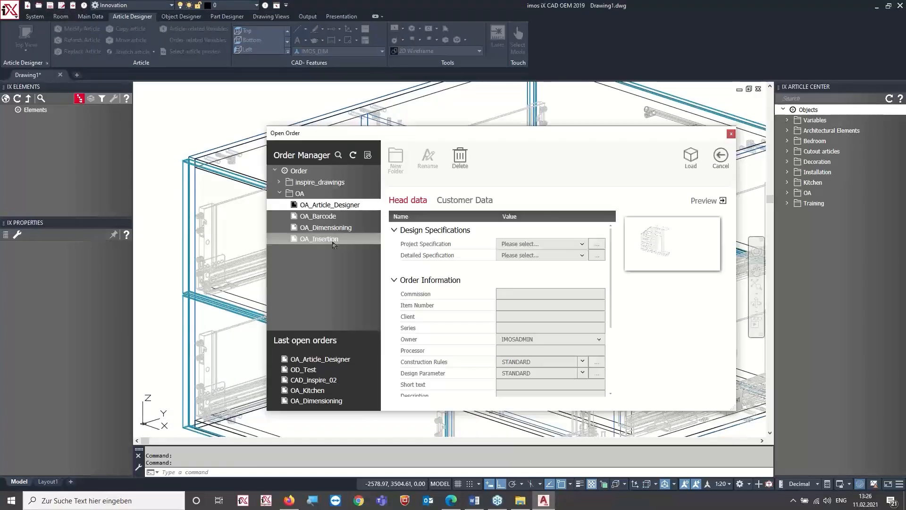
{"action": "left_click", "coordinate": [690, 158]}
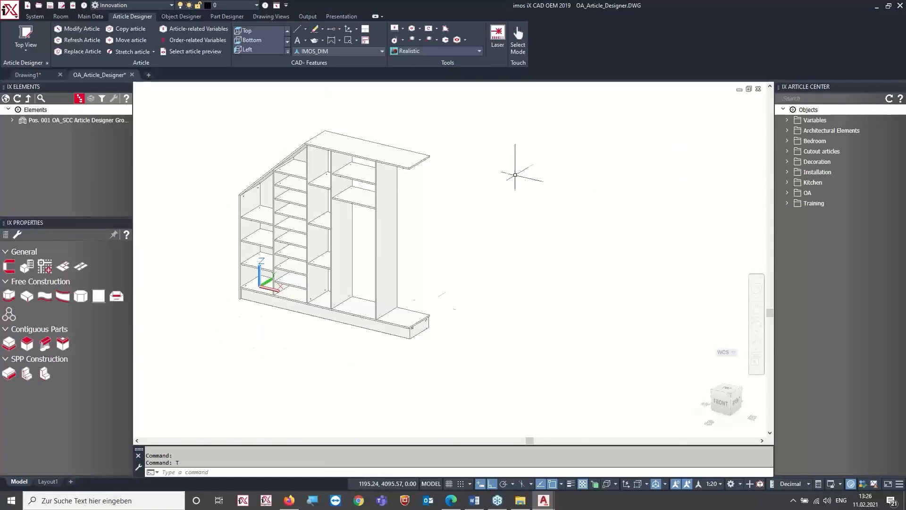
- Open the wardrobe article OA_SCC for modification, check the open end compartment group's height and width, and close the designer
{"action": "left_click", "coordinate": [27, 51]}
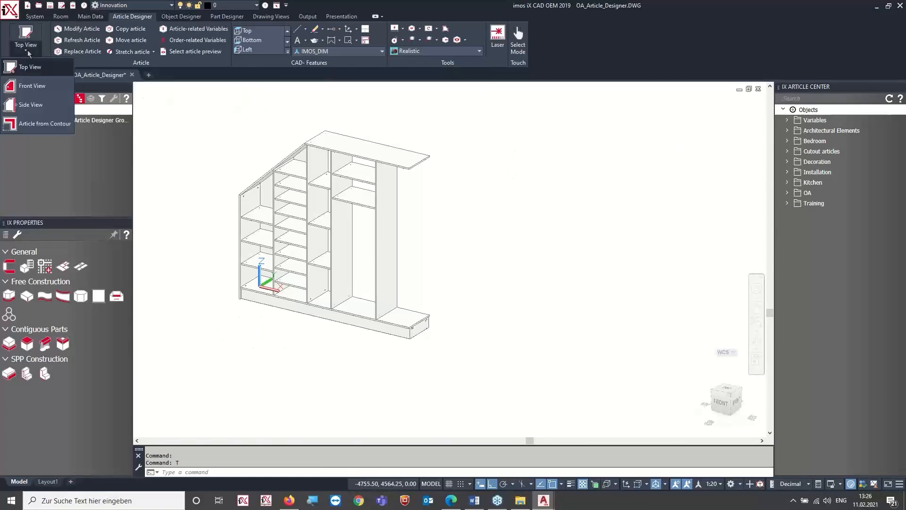
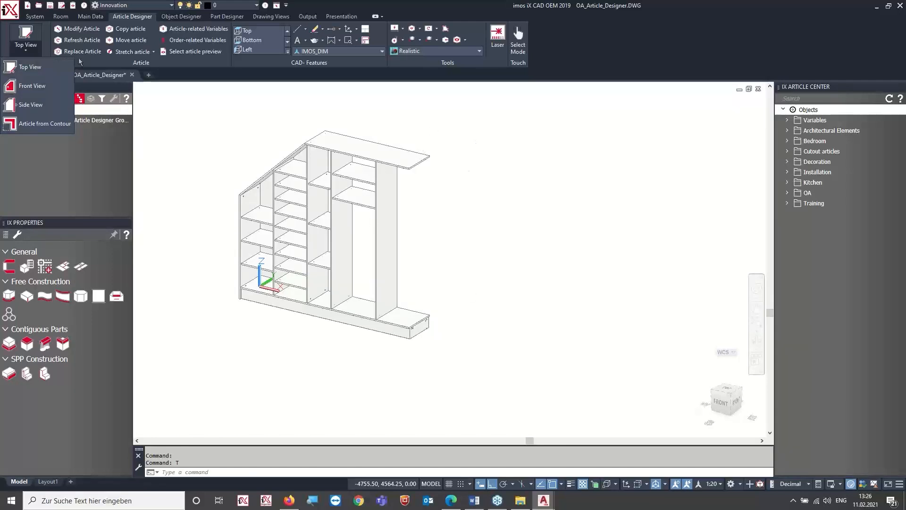
{"action": "left_click", "coordinate": [92, 29]}
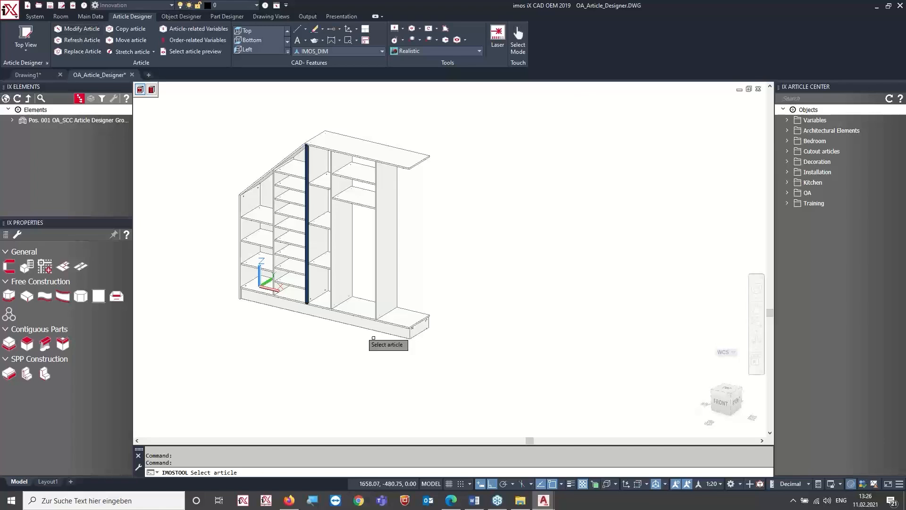
{"action": "left_click", "coordinate": [407, 325]}
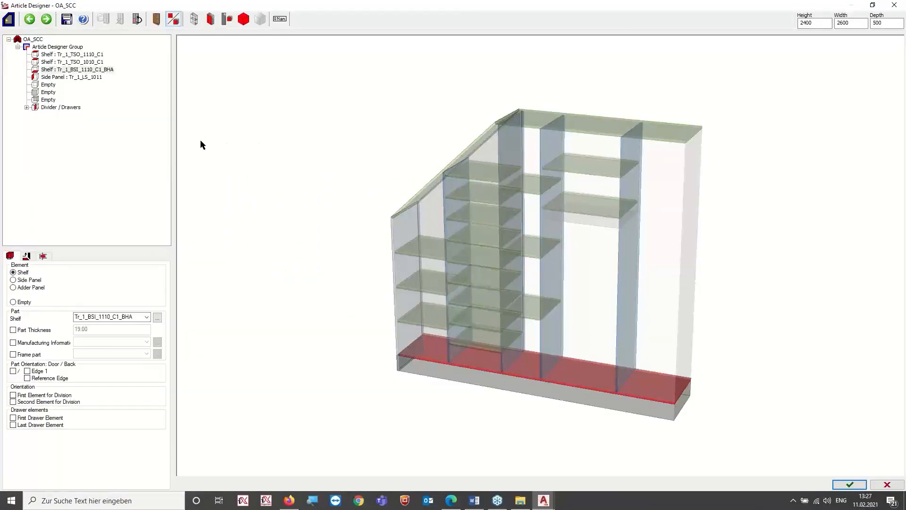
{"action": "left_click", "coordinate": [27, 107]}
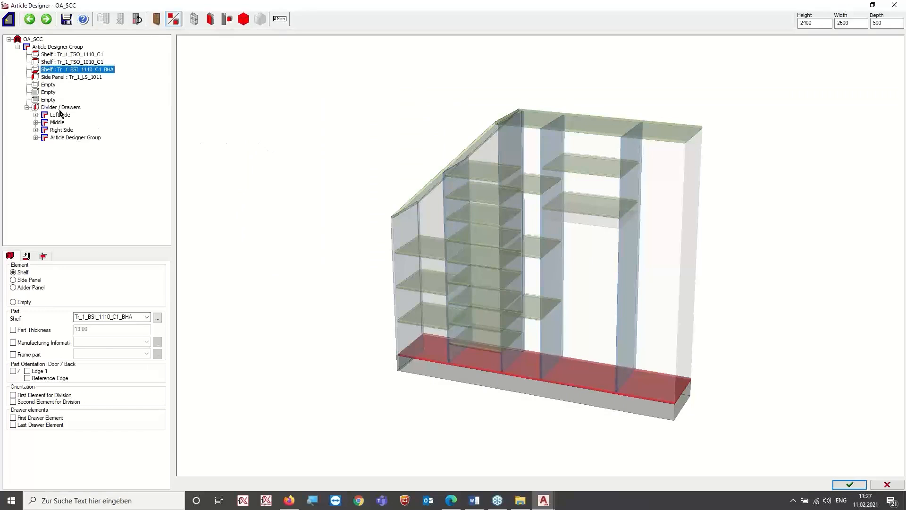
{"action": "left_click", "coordinate": [83, 139]}
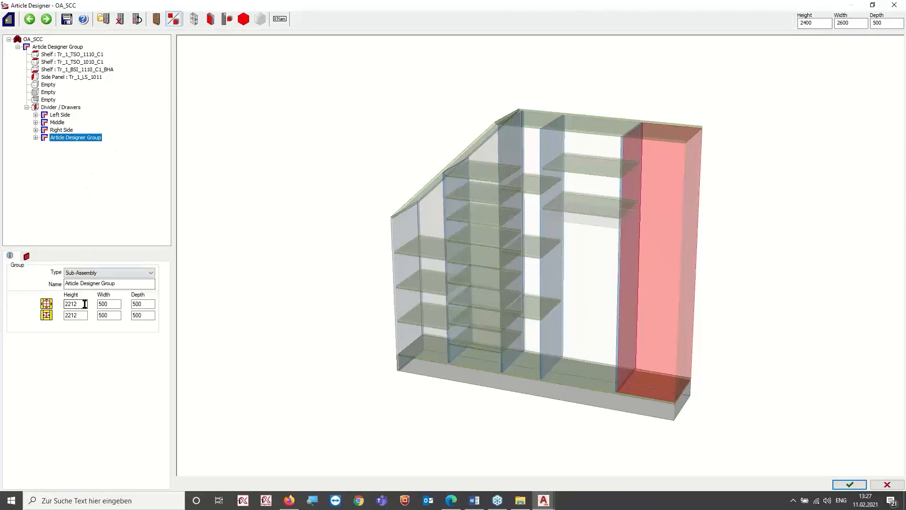
{"action": "left_click_drag", "start_coordinate": [85, 304], "coordinate": [59, 306]}
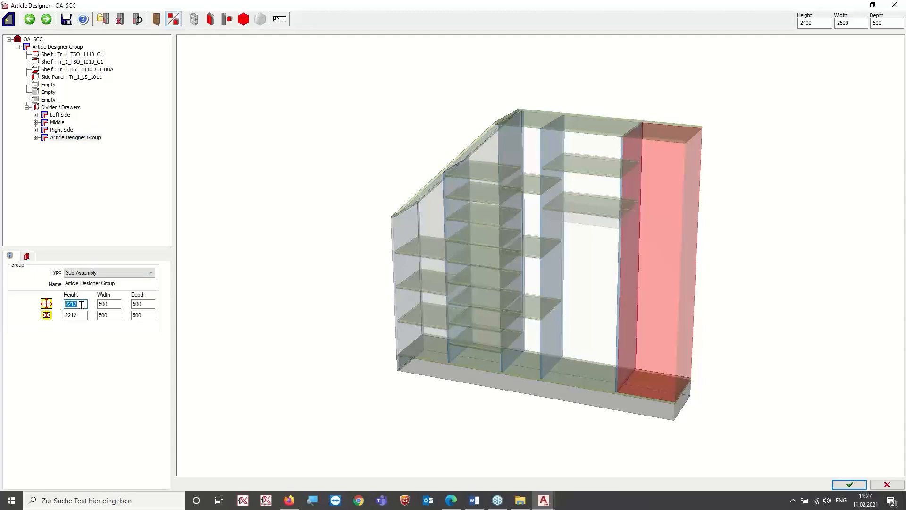
{"action": "left_click_drag", "start_coordinate": [117, 304], "coordinate": [88, 304]}
{"action": "left_click", "coordinate": [895, 5]}
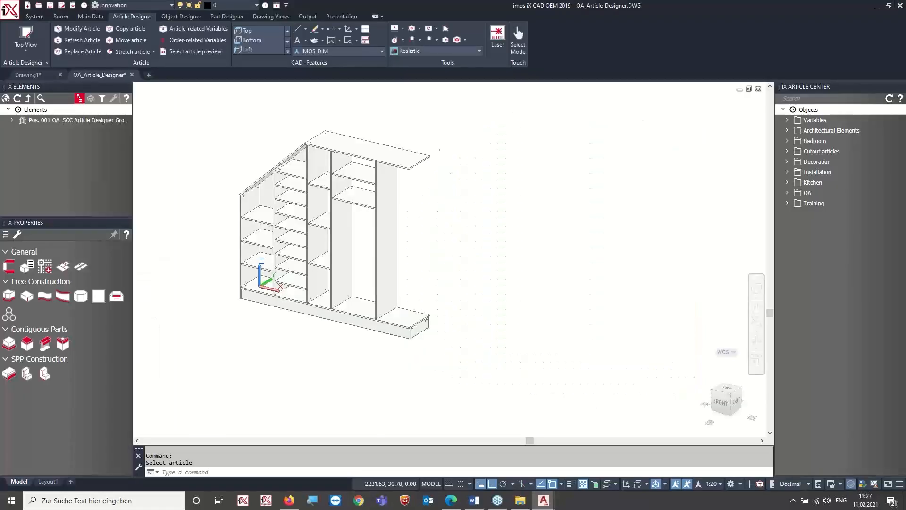
{"action": "left_click", "coordinate": [31, 34]}
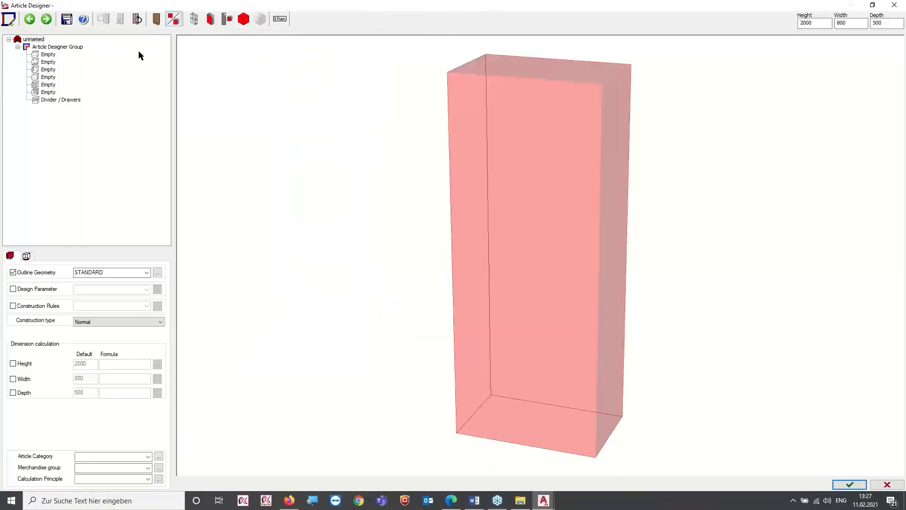
{"action": "double_click", "coordinate": [806, 23]}
{"action": "type", "text": "2212"}
{"action": "key", "text": "Tab"}
{"action": "type", "text": "500"}
{"action": "key", "text": "Return"}
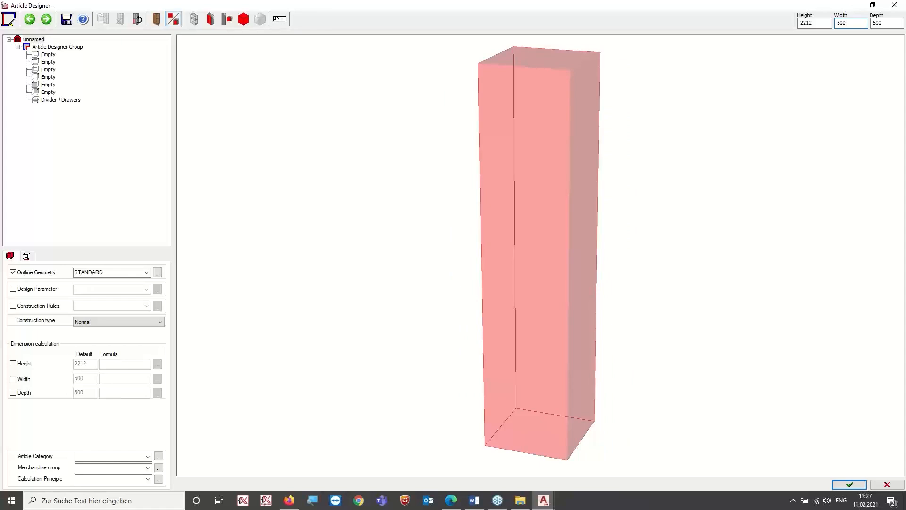
{"action": "left_click", "coordinate": [48, 69]}
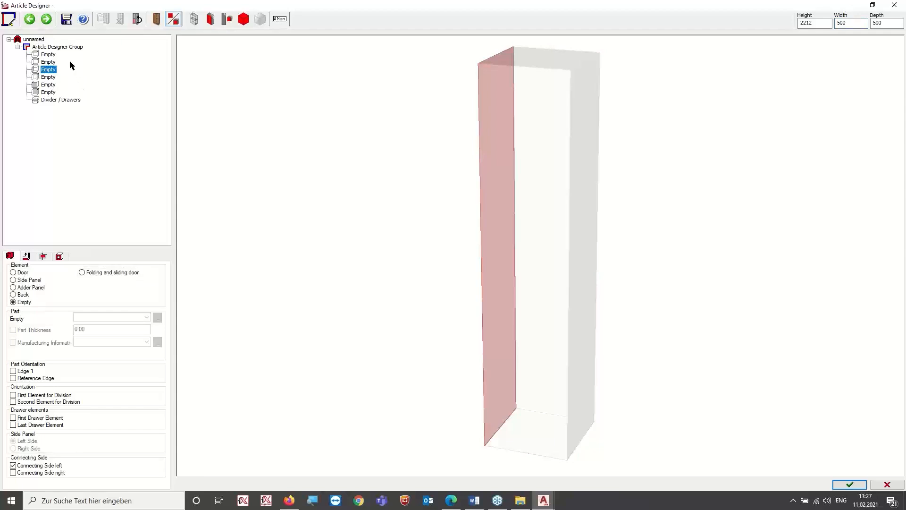
{"action": "left_click", "coordinate": [48, 77]}
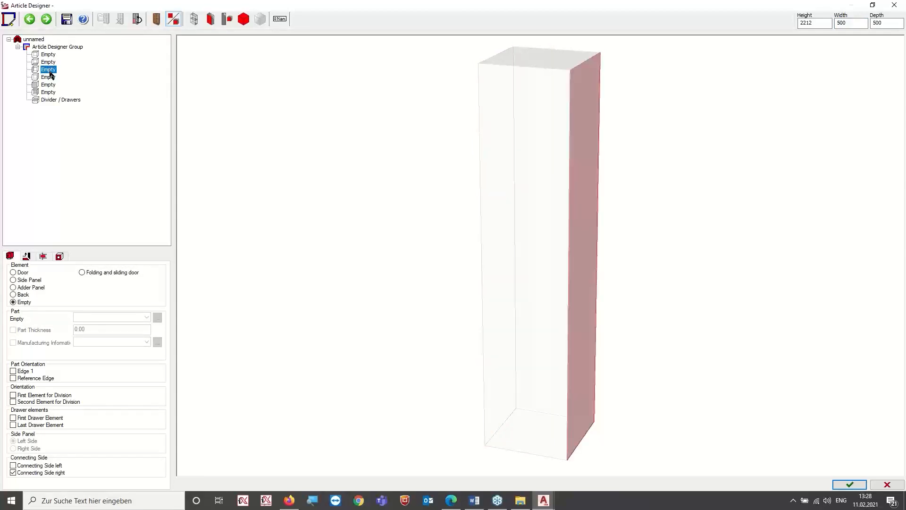
{"action": "left_click", "coordinate": [48, 70]}
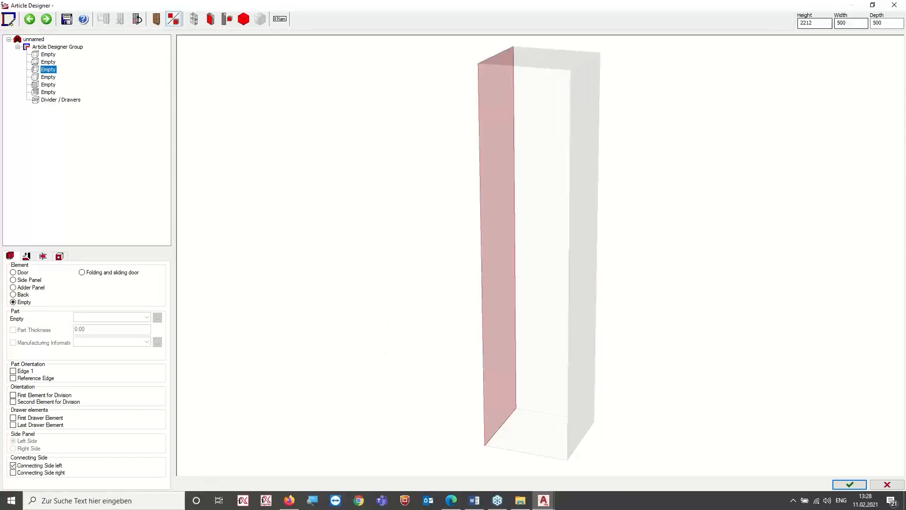
{"action": "left_click", "coordinate": [894, 5]}
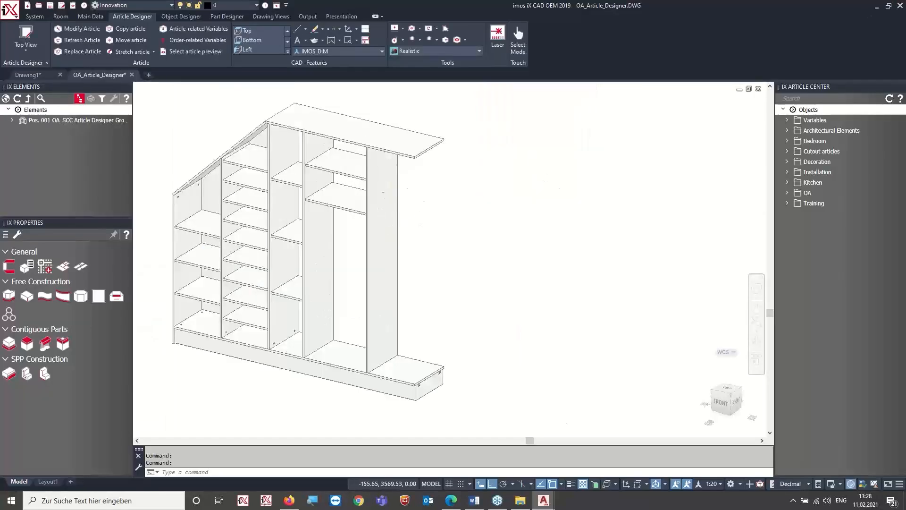
- Start a new top-view article and set its height to 2212 and its width to 500
{"action": "scroll", "coordinate": [410, 203], "scroll_direction": "up", "scroll_amount": 2}
{"action": "middle_click_drag", "start_coordinate": [479, 166], "coordinate": [477, 197]}
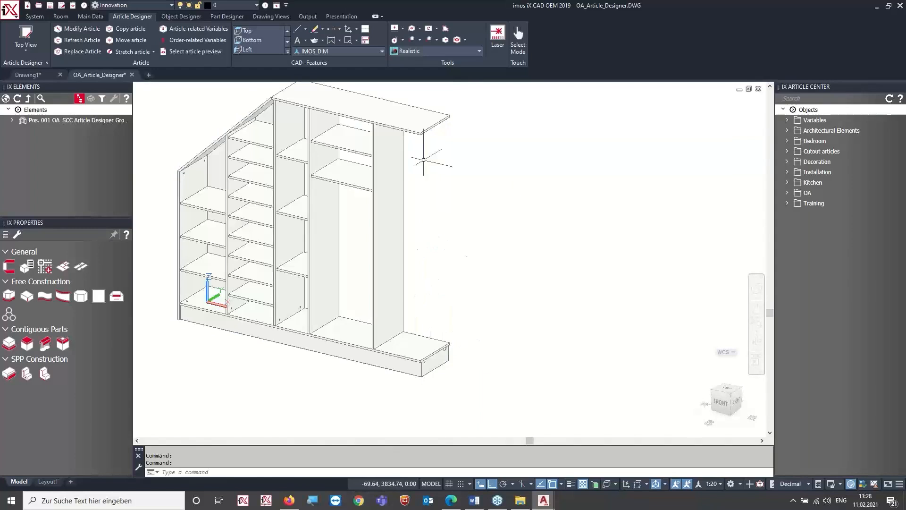
{"action": "left_click", "coordinate": [18, 38]}
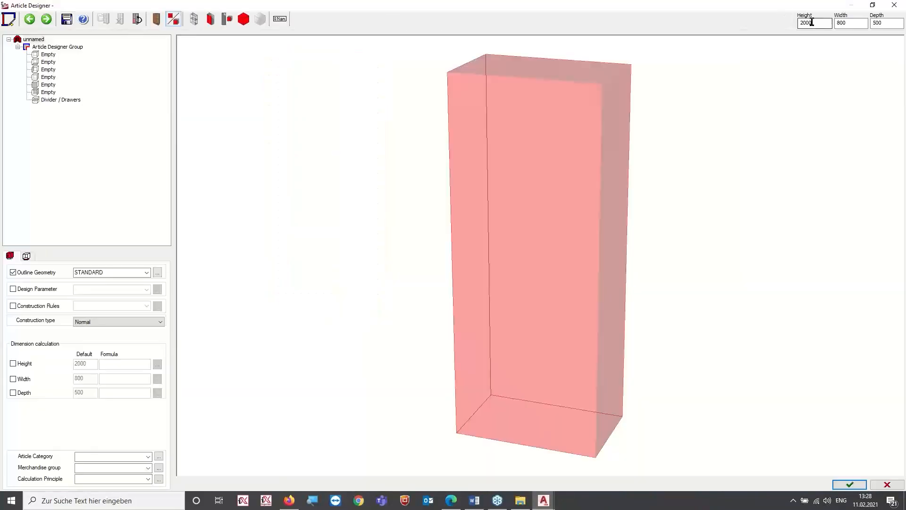
{"action": "double_click", "coordinate": [811, 23]}
{"action": "type", "text": "2212"}
{"action": "key", "text": "Tab"}
{"action": "type", "text": "500"}
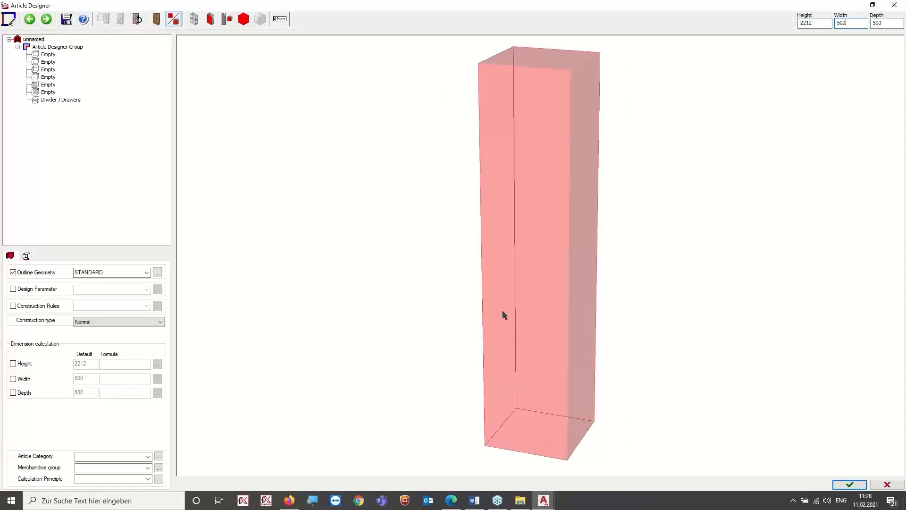
- Assign door CP_SDO_H_PM_FD to the empty front element and back CP_1_BPI_0000_GC_LRTB10_BS20 to the empty rear element
{"action": "left_click", "coordinate": [49, 85]}
{"action": "double_click", "coordinate": [48, 86]}
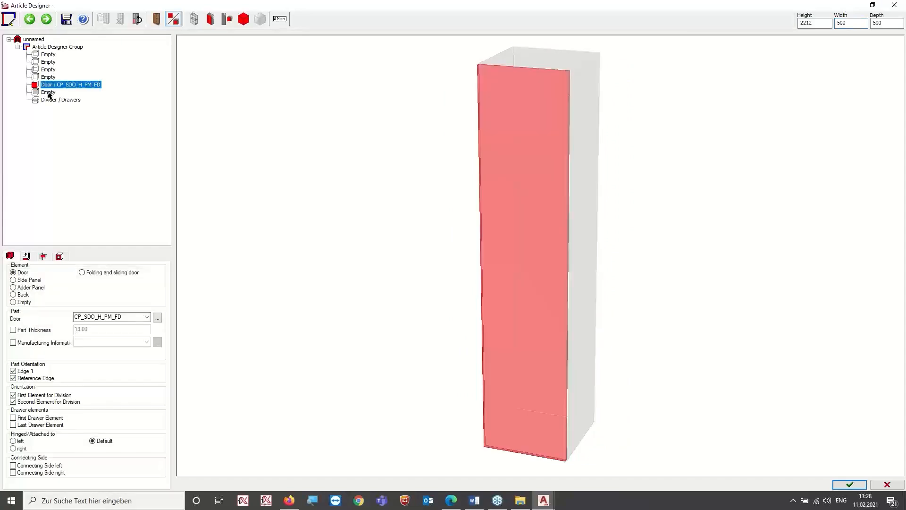
{"action": "double_click", "coordinate": [49, 93]}
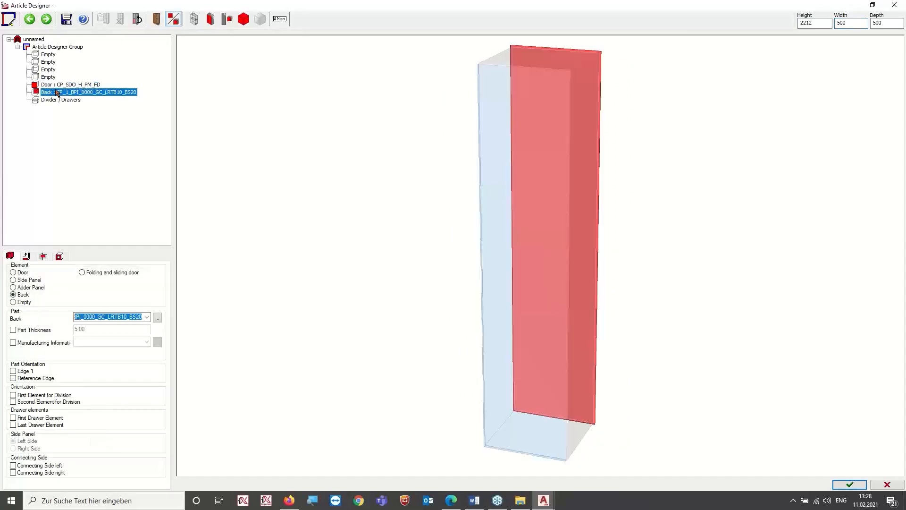
- Change the front element to side panel Tr_1_LS_1000 and the rear element to side panel Tr_1_RS_1000
{"action": "left_click", "coordinate": [58, 85]}
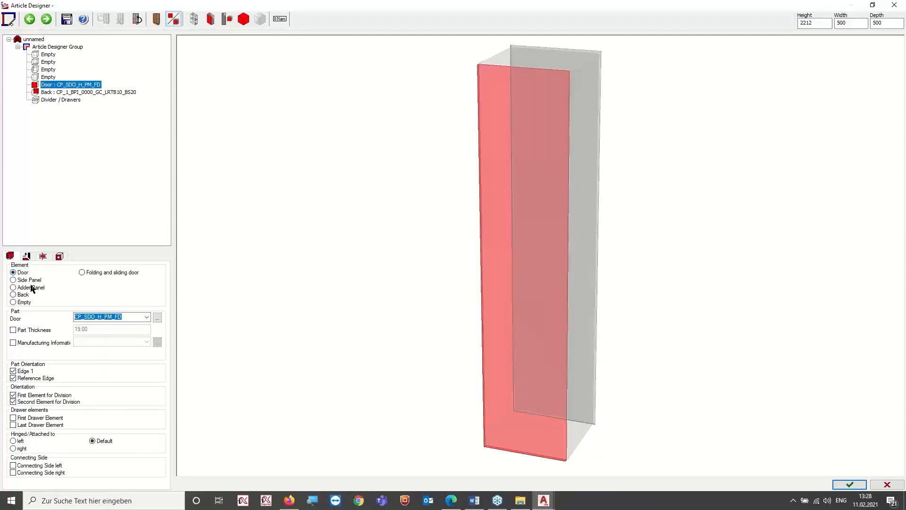
{"action": "left_click", "coordinate": [13, 280]}
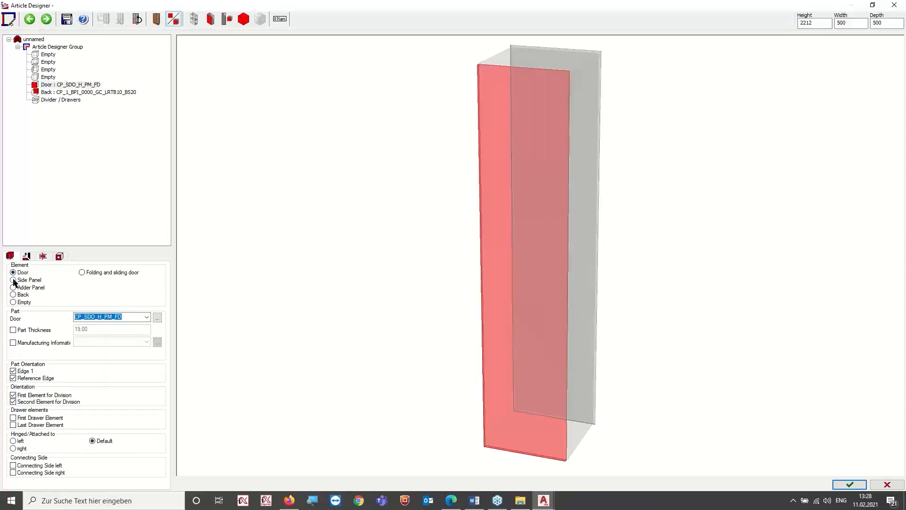
{"action": "left_click", "coordinate": [147, 318]}
{"action": "left_click", "coordinate": [104, 338]}
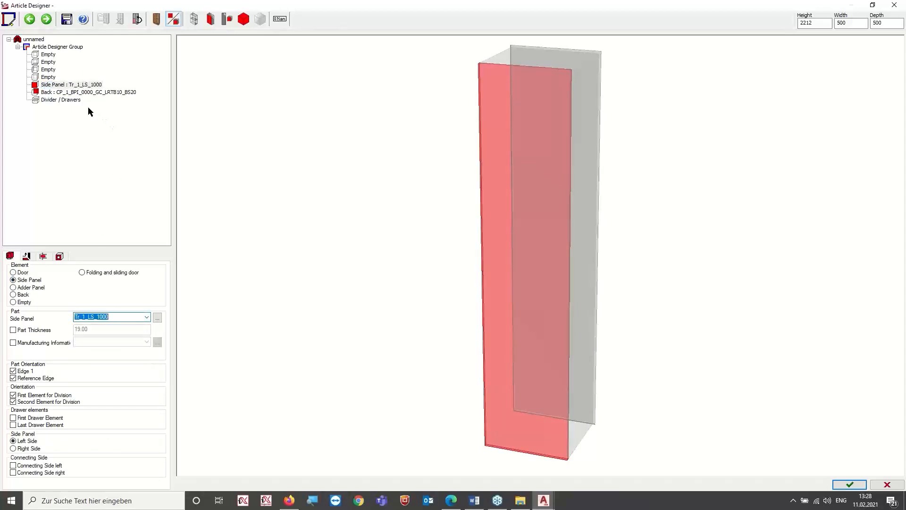
{"action": "left_click", "coordinate": [71, 92]}
{"action": "left_click", "coordinate": [13, 280]}
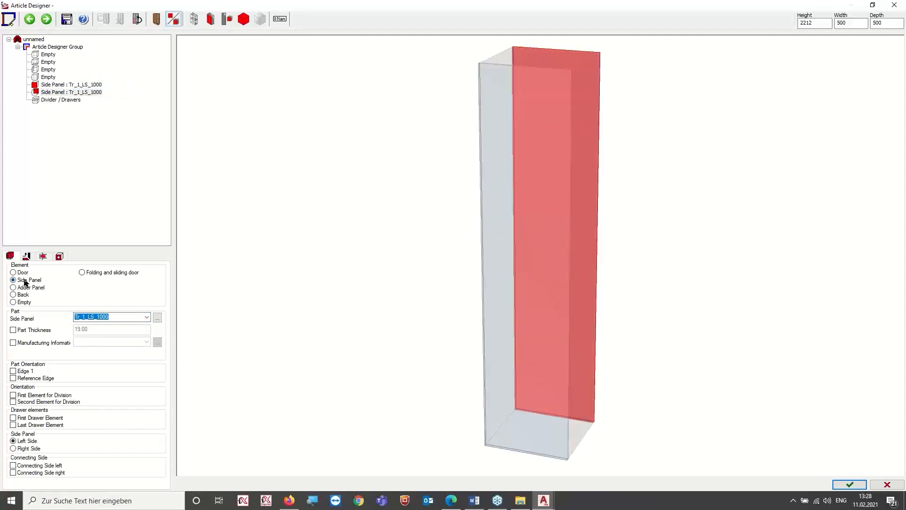
{"action": "left_click", "coordinate": [147, 317]}
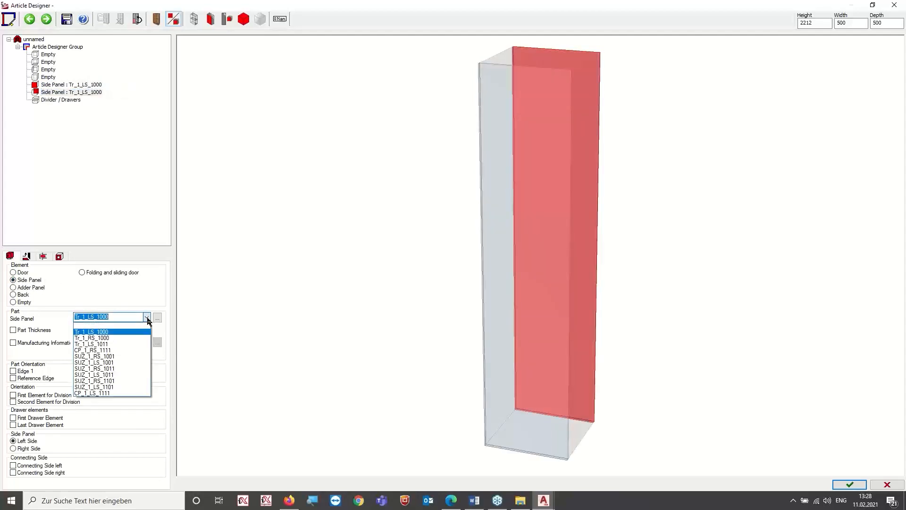
{"action": "left_click", "coordinate": [106, 338]}
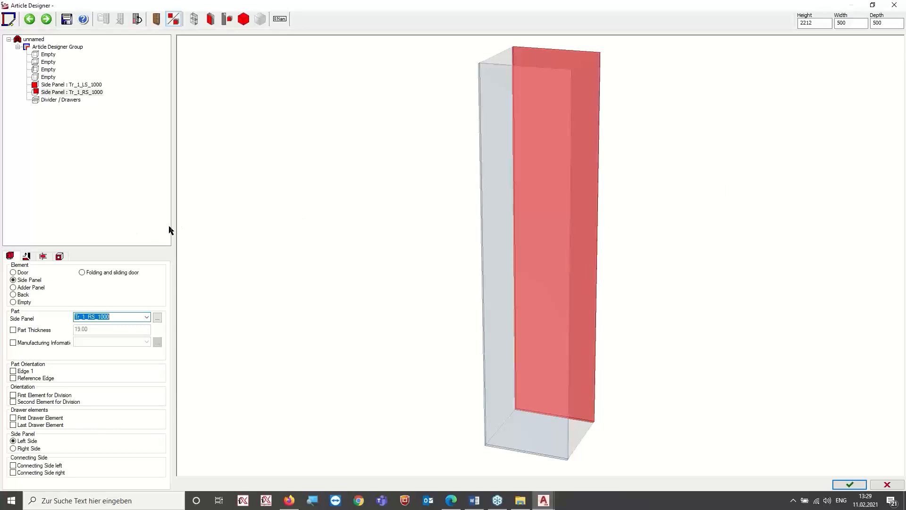
- Compare the trims of both side panels and set the front side panel's previous trim to Long
{"action": "left_click", "coordinate": [59, 85]}
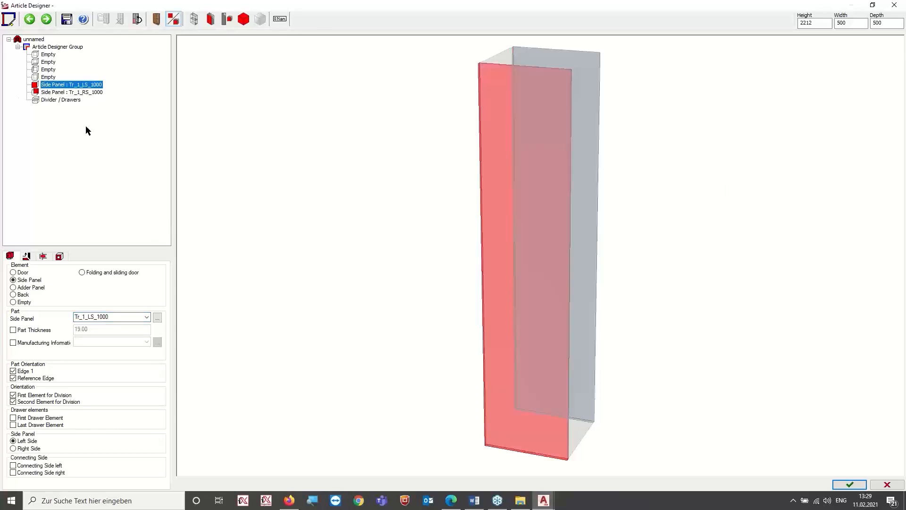
{"action": "left_click", "coordinate": [26, 256]}
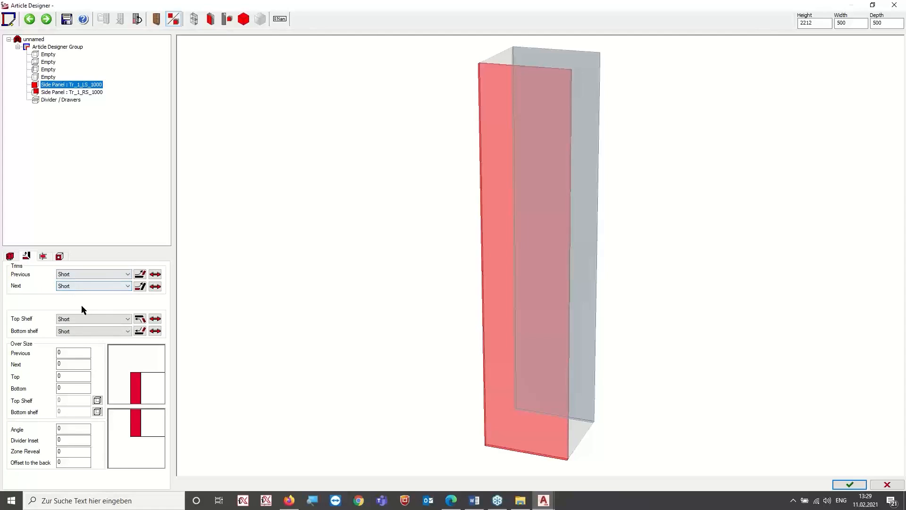
{"action": "left_click", "coordinate": [79, 92]}
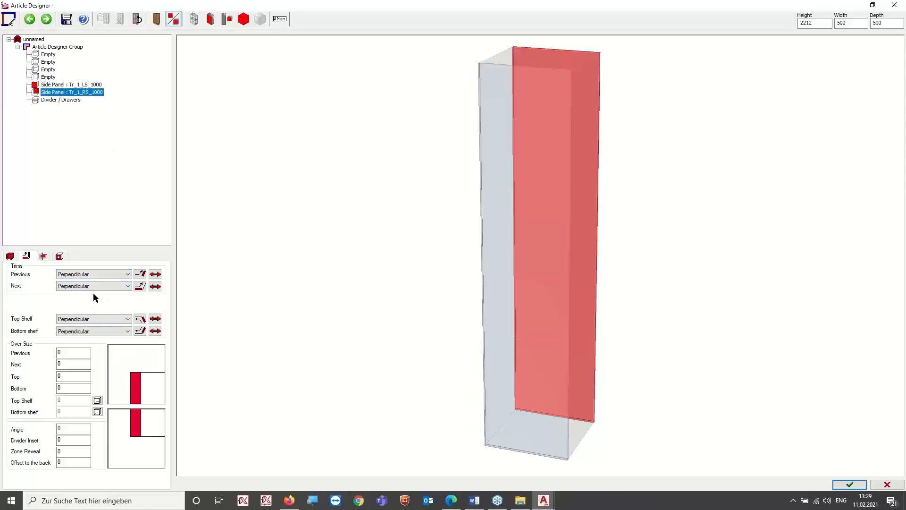
{"action": "left_click", "coordinate": [70, 85]}
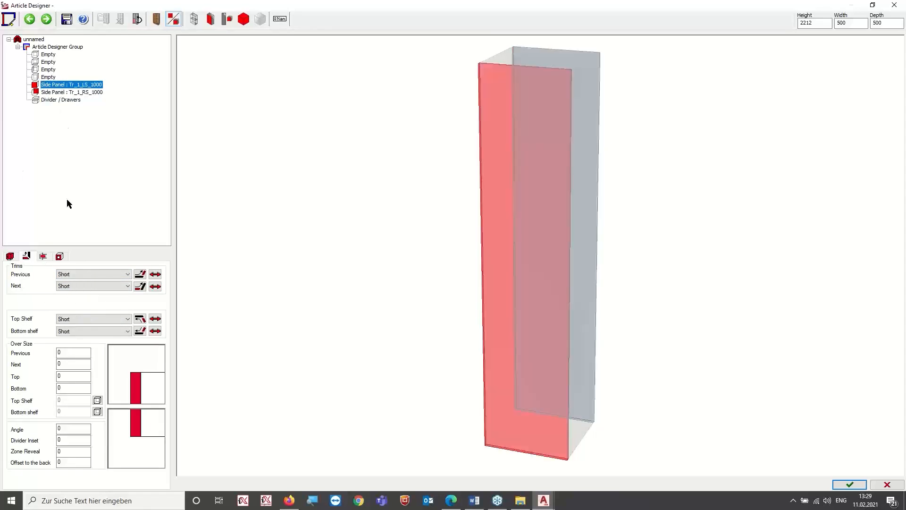
{"action": "left_click", "coordinate": [86, 277]}
{"action": "left_click", "coordinate": [76, 283]}
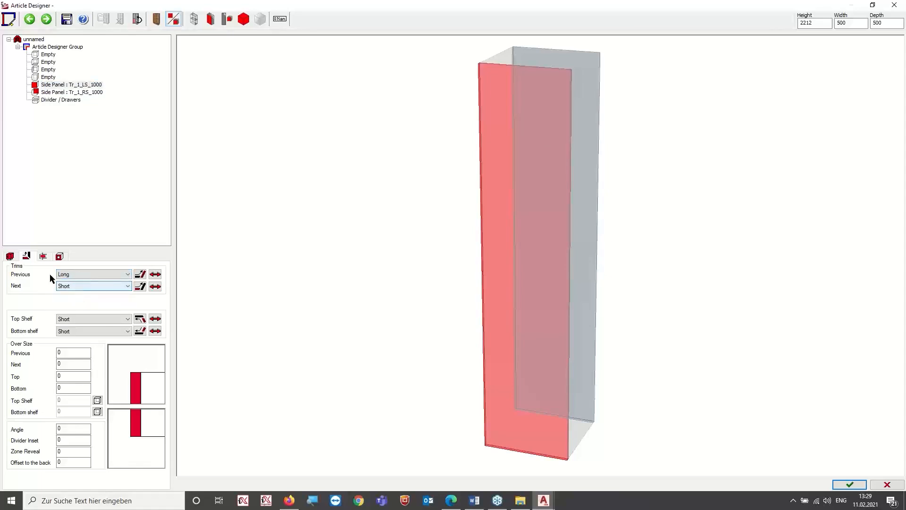
- Set the front side panel's top shelf and bottom shelf trims to Long and its offset to the back to 2
{"action": "left_click", "coordinate": [73, 320]}
{"action": "left_click", "coordinate": [66, 327]}
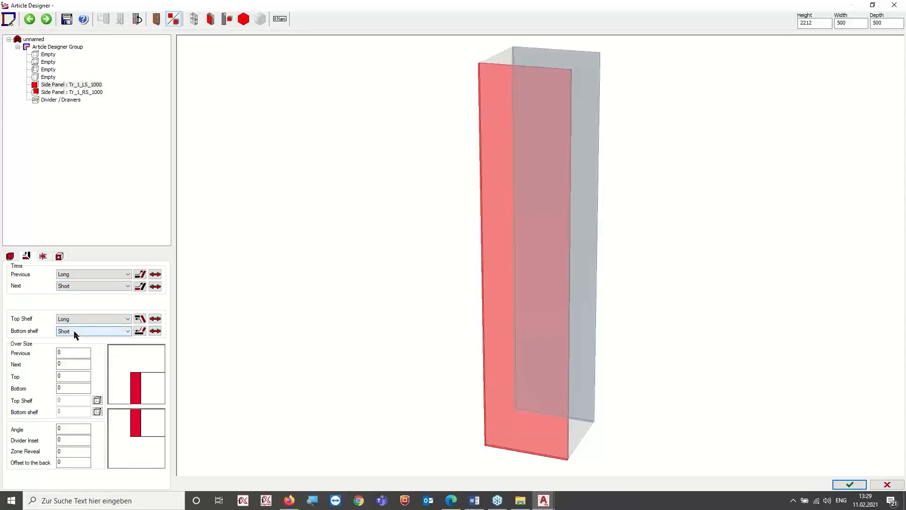
{"action": "left_click", "coordinate": [74, 331]}
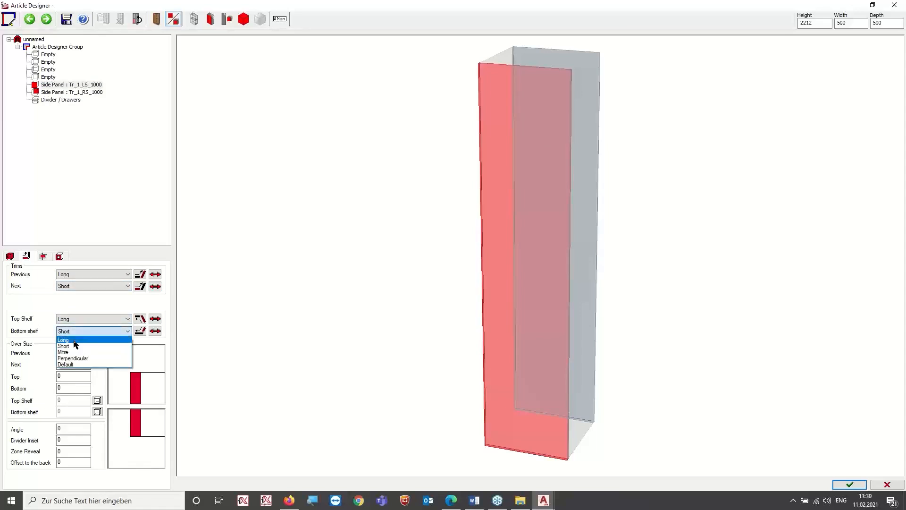
{"action": "left_click", "coordinate": [75, 341]}
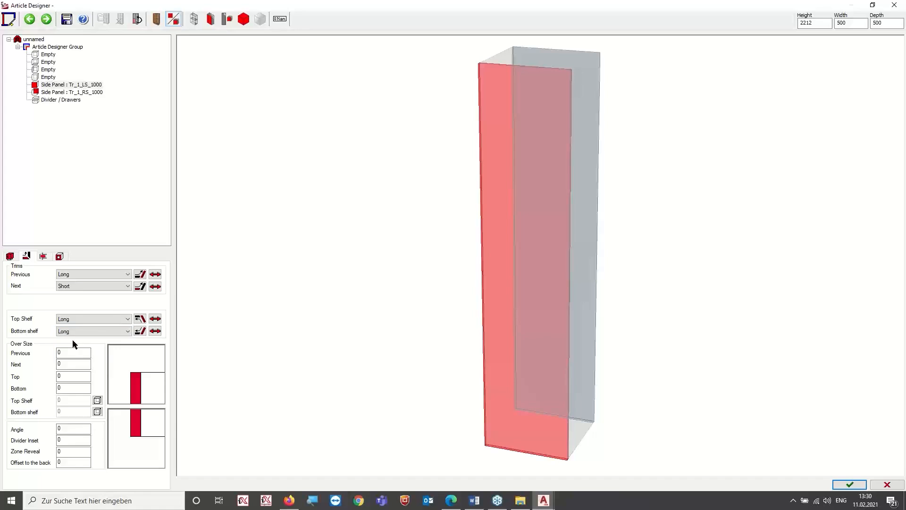
{"action": "left_click", "coordinate": [61, 463]}
{"action": "left_click", "coordinate": [74, 462]}
{"action": "key", "text": "BackSpace"}
{"action": "type", "text": "2"}
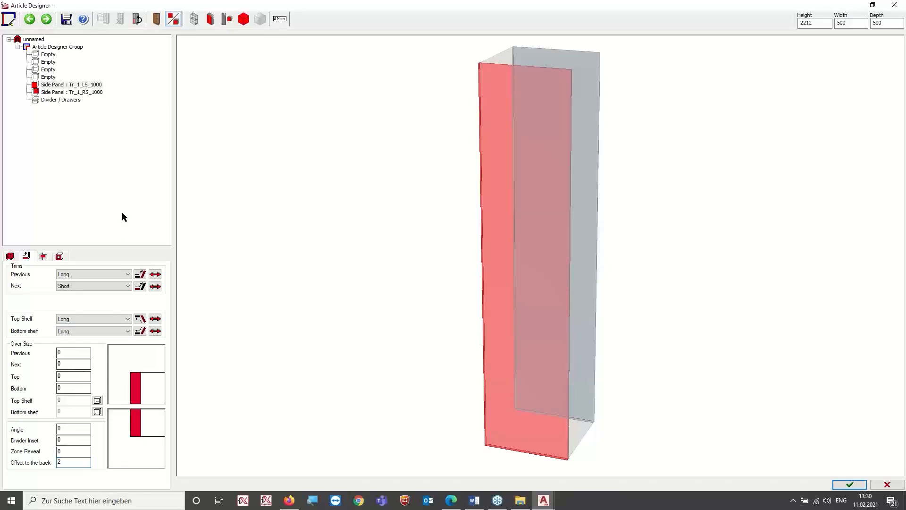
- Set the previous trim of rear side panel Tr_1_RS_1000 to Long and its next trim to Short
{"action": "left_click", "coordinate": [57, 93]}
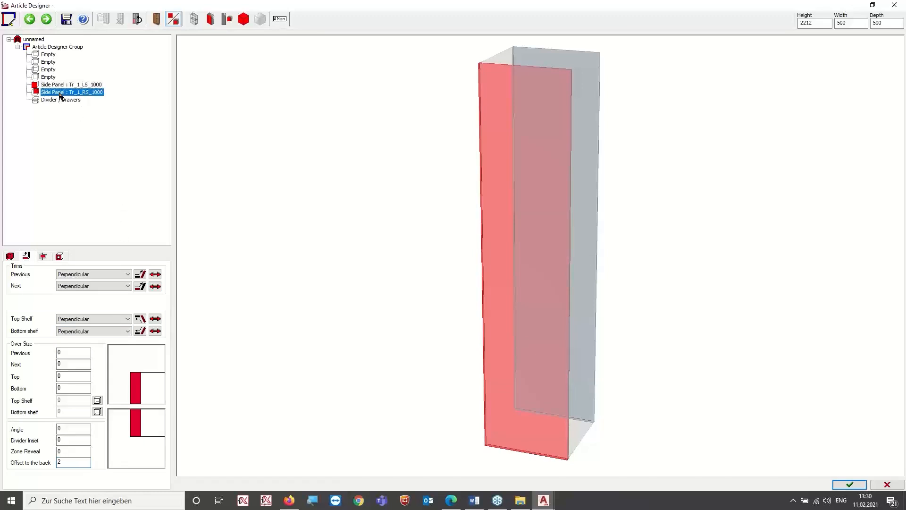
{"action": "left_click", "coordinate": [85, 275]}
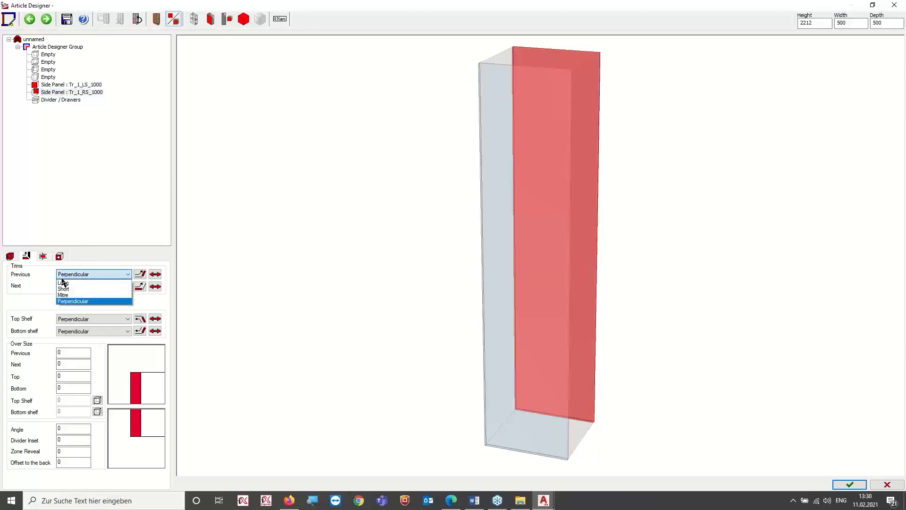
{"action": "left_click", "coordinate": [69, 288]}
{"action": "left_click", "coordinate": [68, 286]}
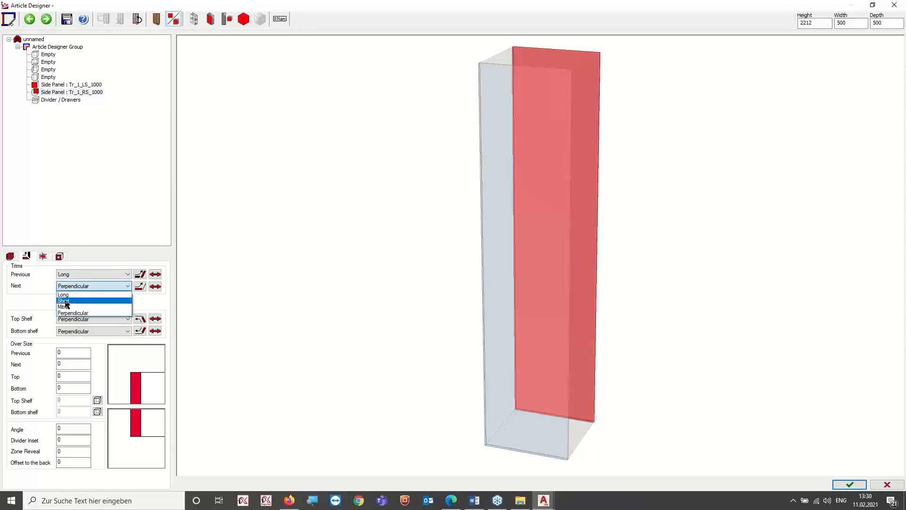
{"action": "left_click", "coordinate": [71, 300]}
- Set the rear side panel's top shelf and bottom shelf trims to Long and its offset to the back to 2
{"action": "left_click", "coordinate": [77, 320]}
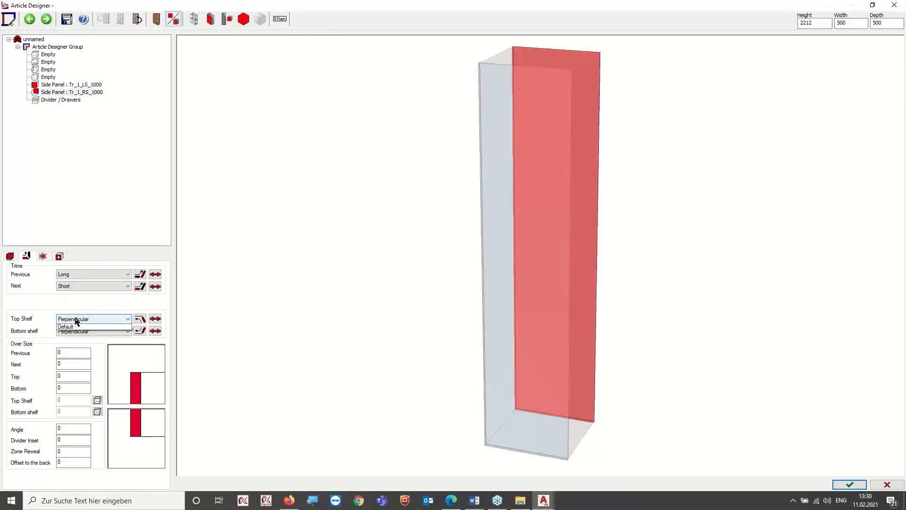
{"action": "left_click", "coordinate": [66, 328]}
{"action": "left_click", "coordinate": [68, 332]}
{"action": "left_click", "coordinate": [69, 340]}
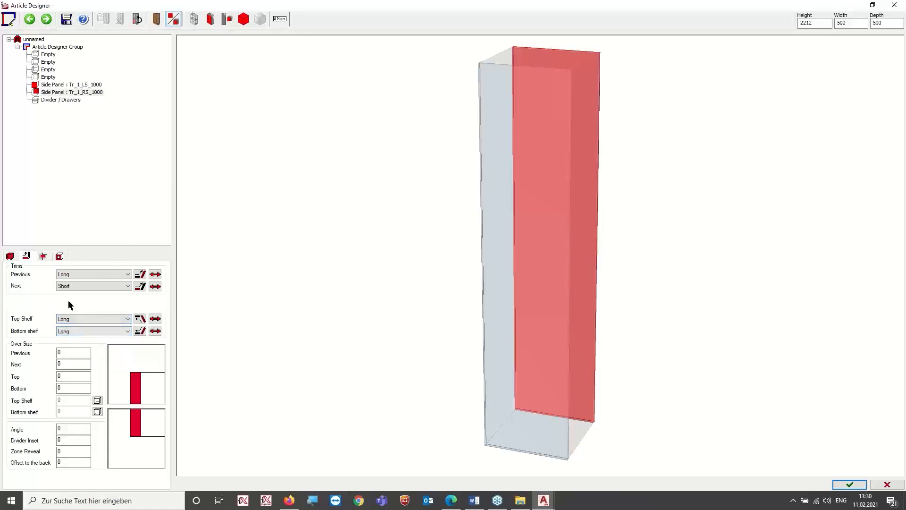
{"action": "left_click", "coordinate": [64, 462]}
{"action": "type", "text": "2"}
- Assign the Dowel connection to the front side panel's top and bottom shelf and review that connection's definition
{"action": "left_click", "coordinate": [84, 85]}
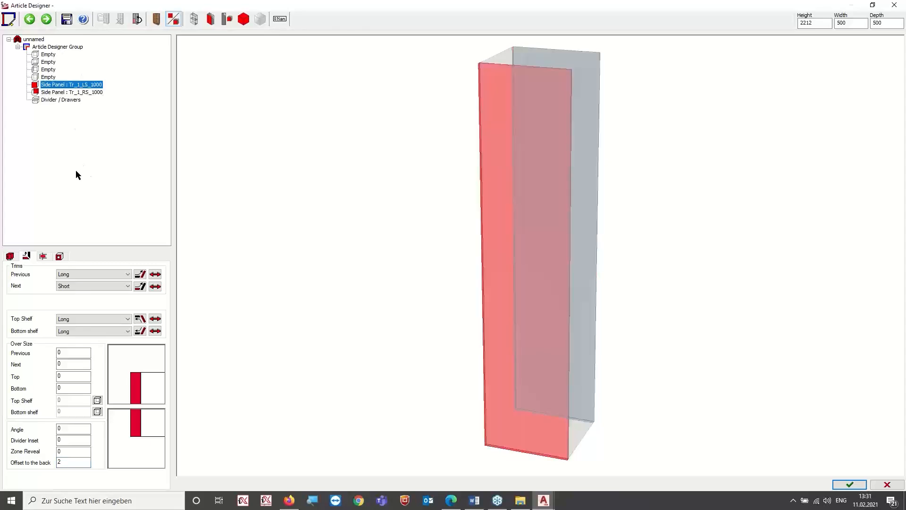
{"action": "left_click", "coordinate": [44, 257]}
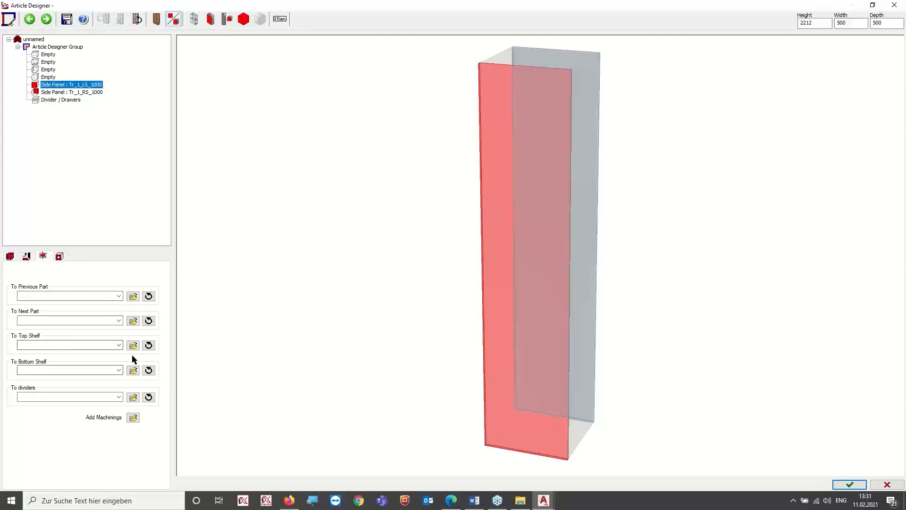
{"action": "left_click", "coordinate": [118, 345]}
{"action": "left_click", "coordinate": [47, 360]}
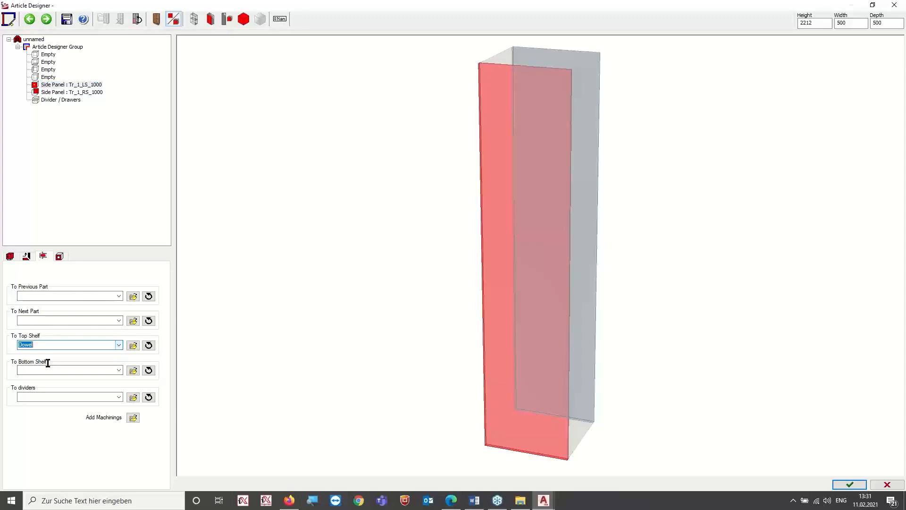
{"action": "left_click", "coordinate": [119, 370]}
{"action": "left_click", "coordinate": [66, 383]}
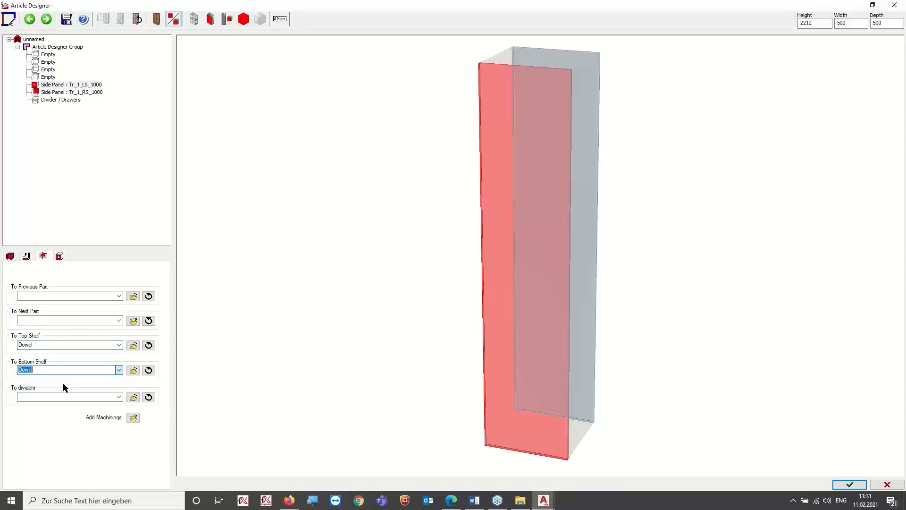
{"action": "left_click", "coordinate": [133, 346]}
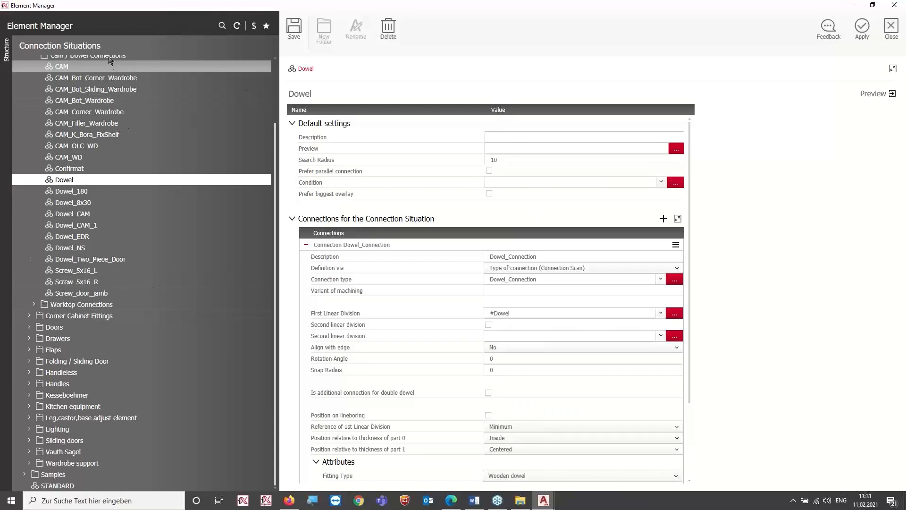
{"action": "left_click", "coordinate": [892, 27]}
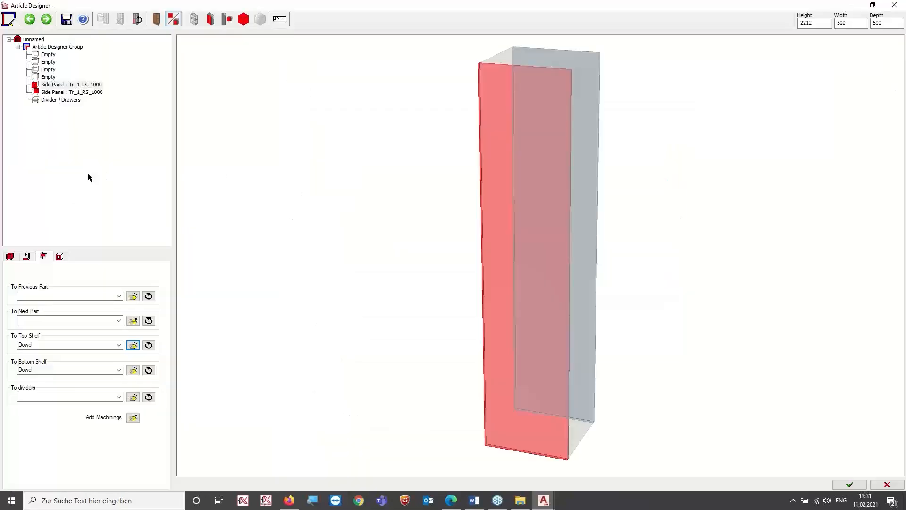
- Assign the Dowel connection to the rear side panel's top shelf and bottom shelf
{"action": "left_click", "coordinate": [52, 93]}
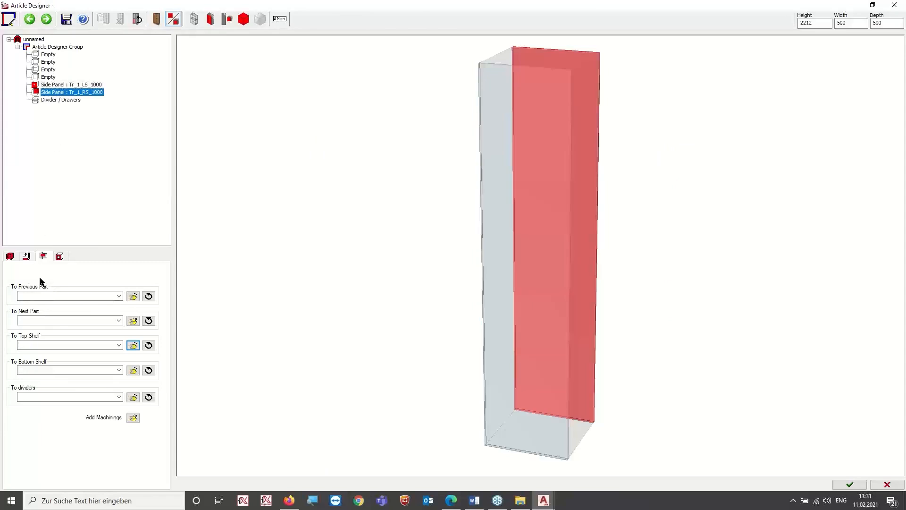
{"action": "left_click", "coordinate": [119, 345]}
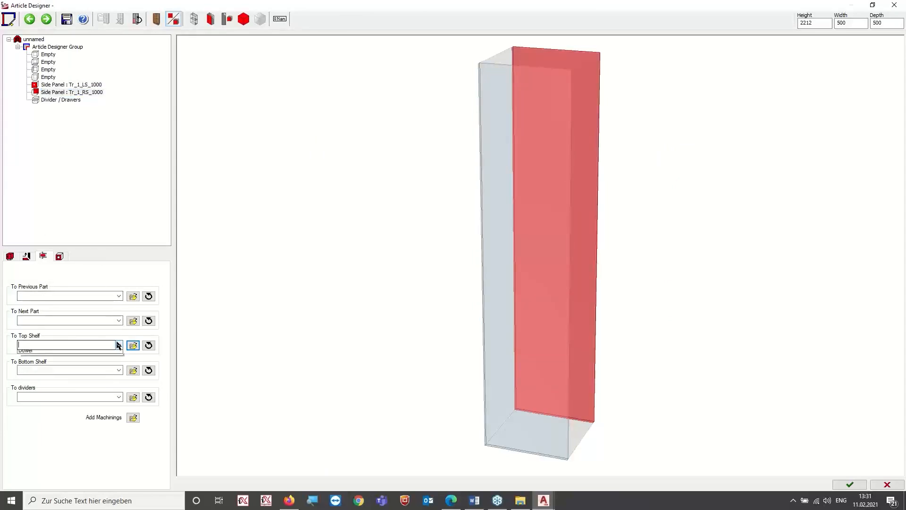
{"action": "left_click", "coordinate": [31, 360]}
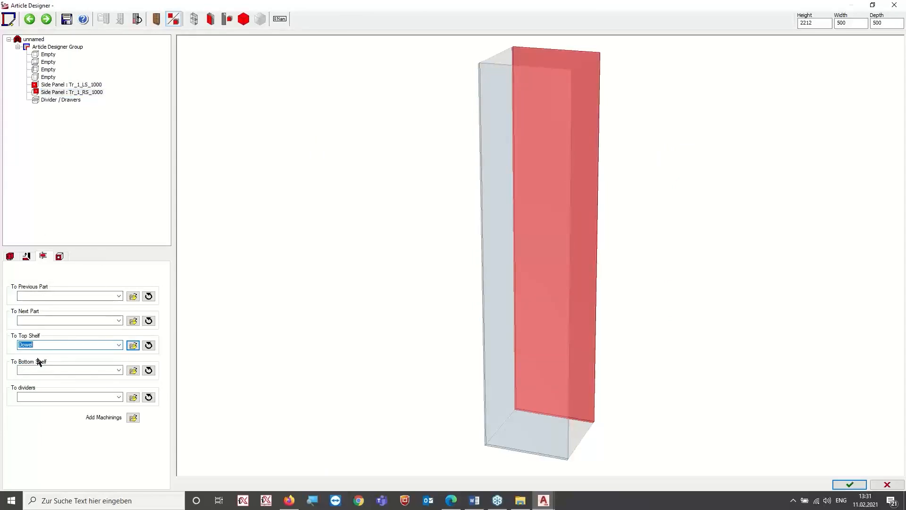
{"action": "left_click", "coordinate": [118, 370]}
{"action": "left_click", "coordinate": [71, 384]}
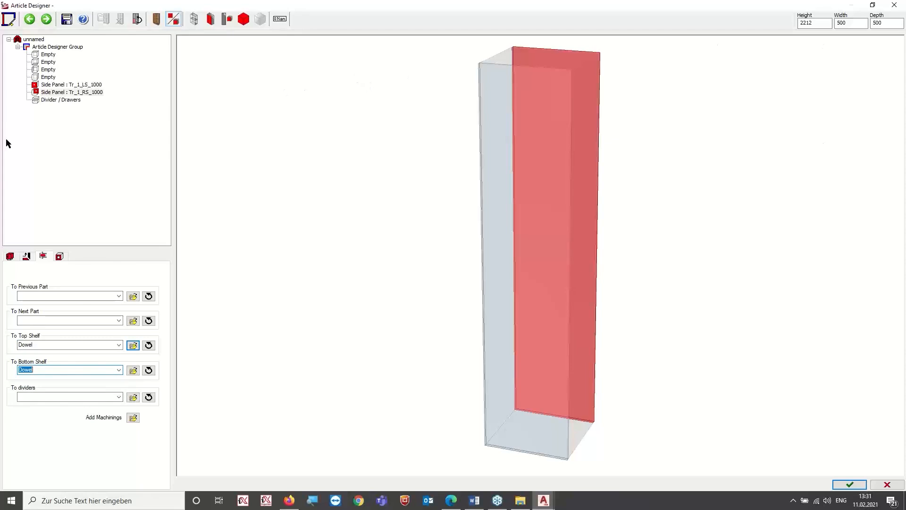
- Make the divider a fixed shelf with construction principle Tr_1_FS_1000_C1 from the _Training folder
{"action": "left_click", "coordinate": [60, 100]}
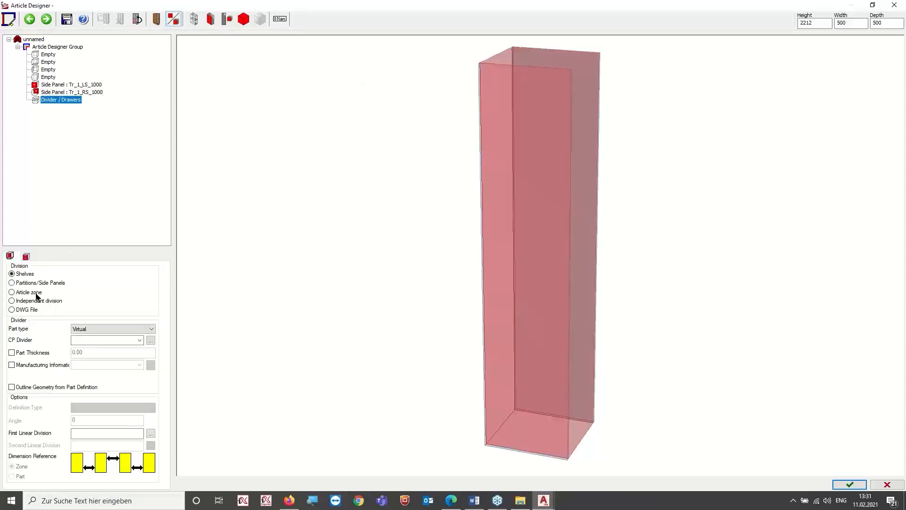
{"action": "left_click", "coordinate": [95, 329]}
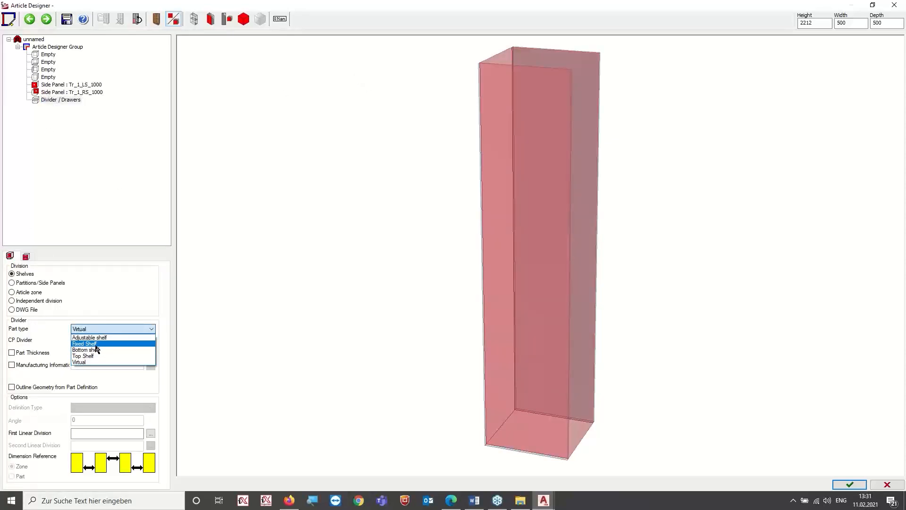
{"action": "left_click", "coordinate": [85, 343]}
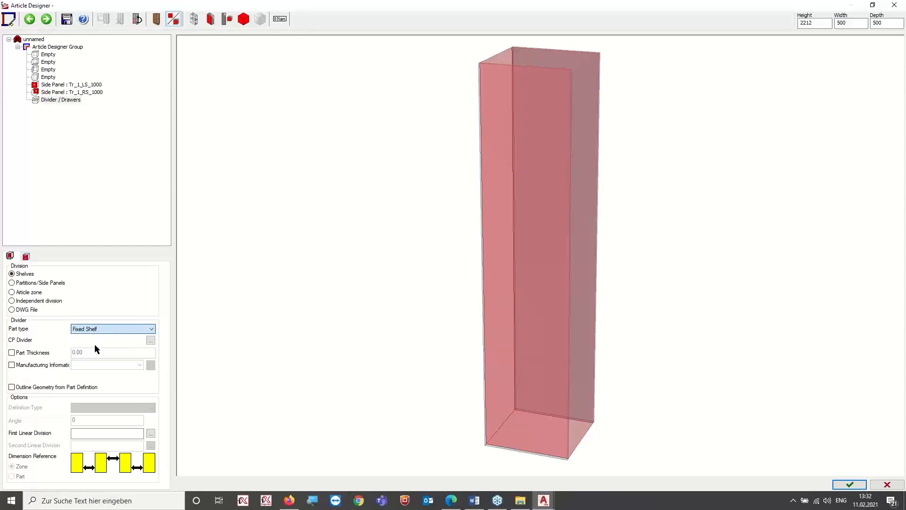
{"action": "left_click", "coordinate": [151, 341]}
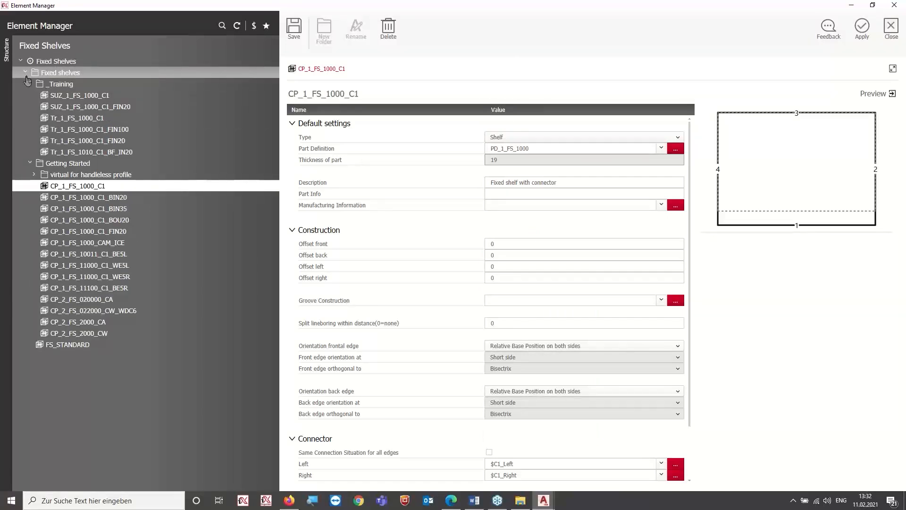
{"action": "left_click", "coordinate": [90, 119]}
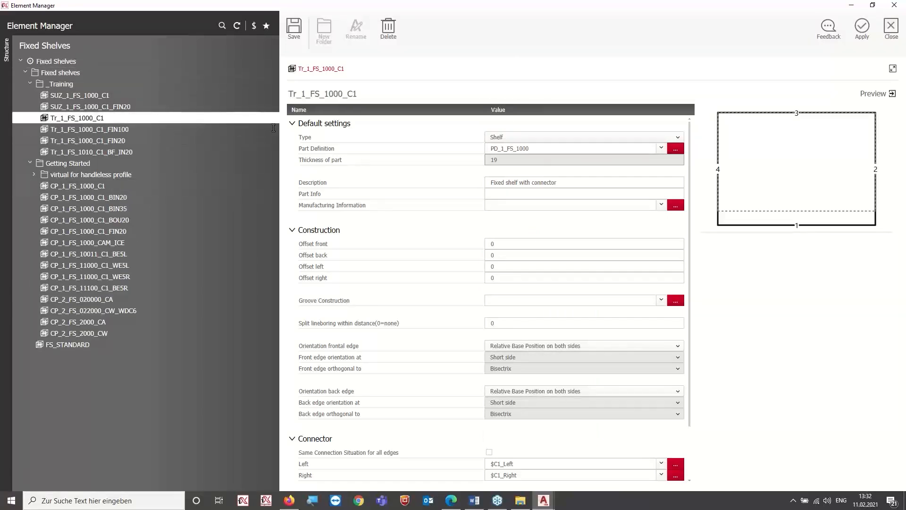
{"action": "left_click", "coordinate": [859, 43]}
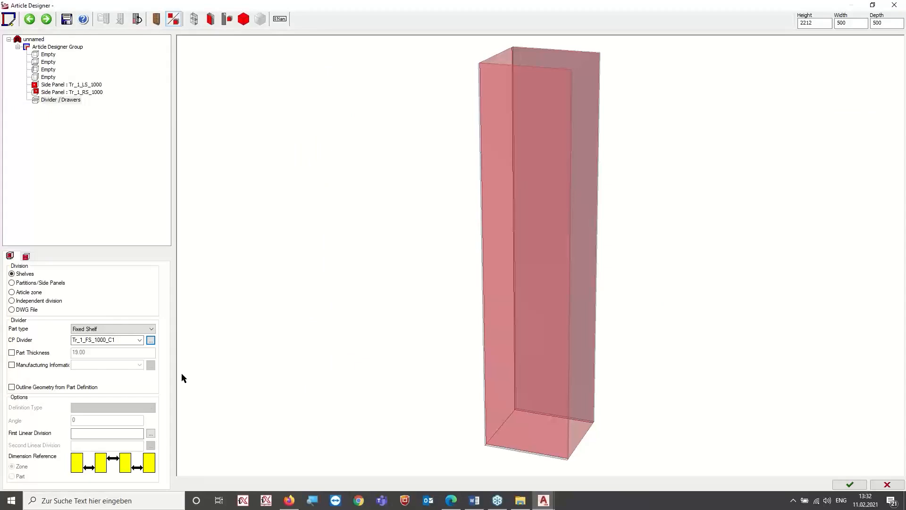
- Divide the article with the first linear division 800mm:273mm:273mm:1:520mm
{"action": "left_click", "coordinate": [90, 431]}
{"action": "type", "text": "800mm"}
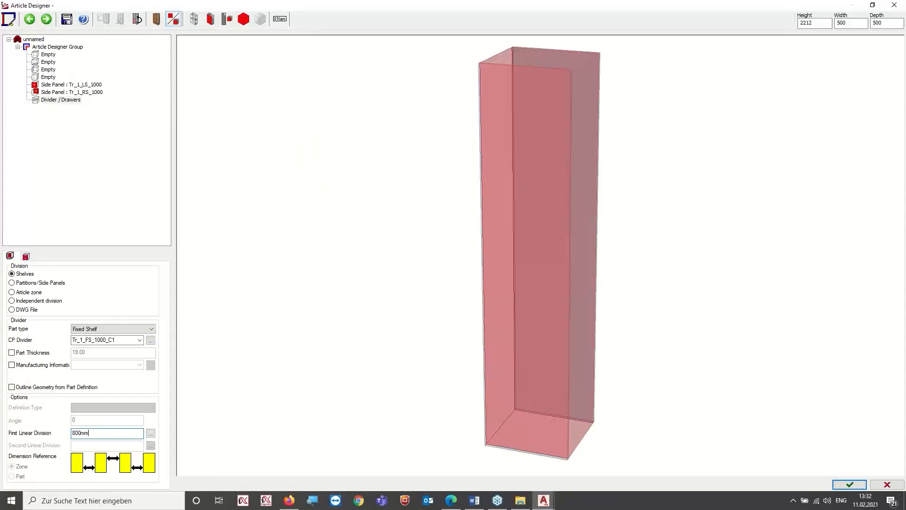
{"action": "type", "text": ":273mm:273mm:1:520mm"}
{"action": "key", "text": "Return"}
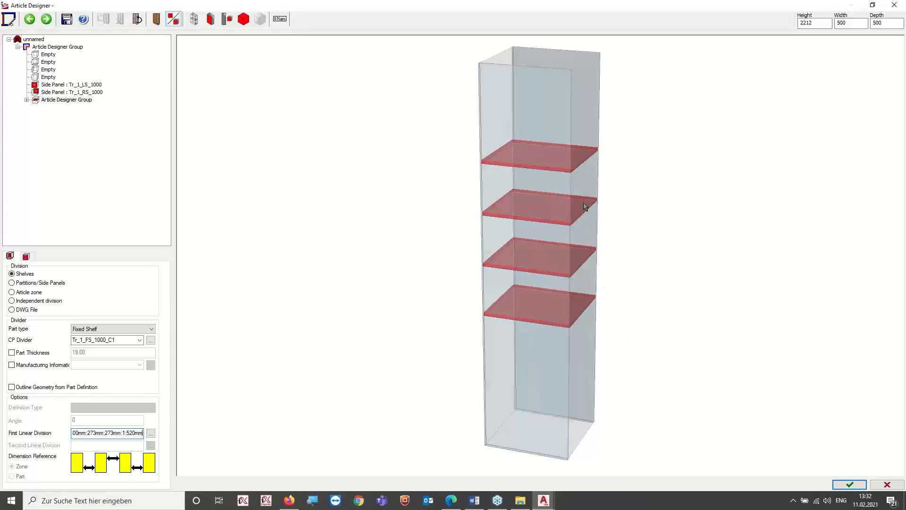
- Fill the empty right side element of the lowest compartment with side panel CP_1_RS_1111
{"action": "left_click", "coordinate": [26, 100]}
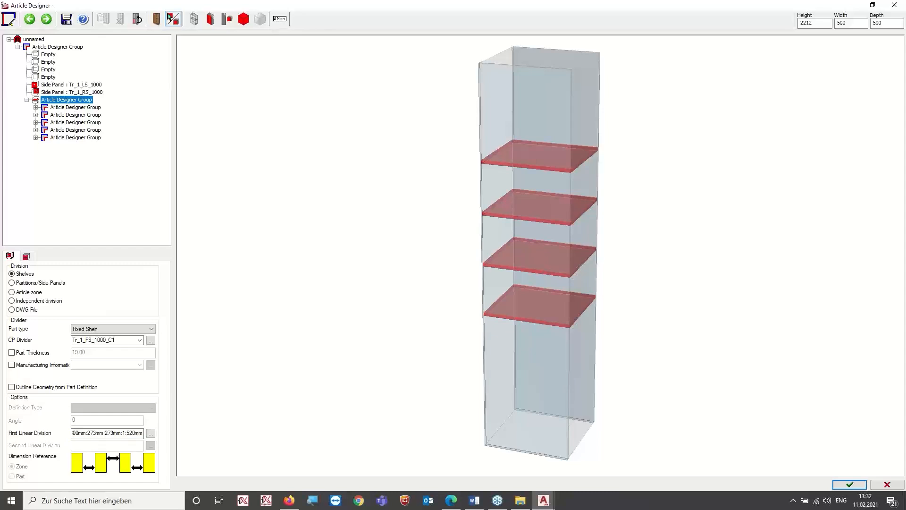
{"action": "left_click", "coordinate": [71, 138]}
{"action": "left_click", "coordinate": [35, 137]}
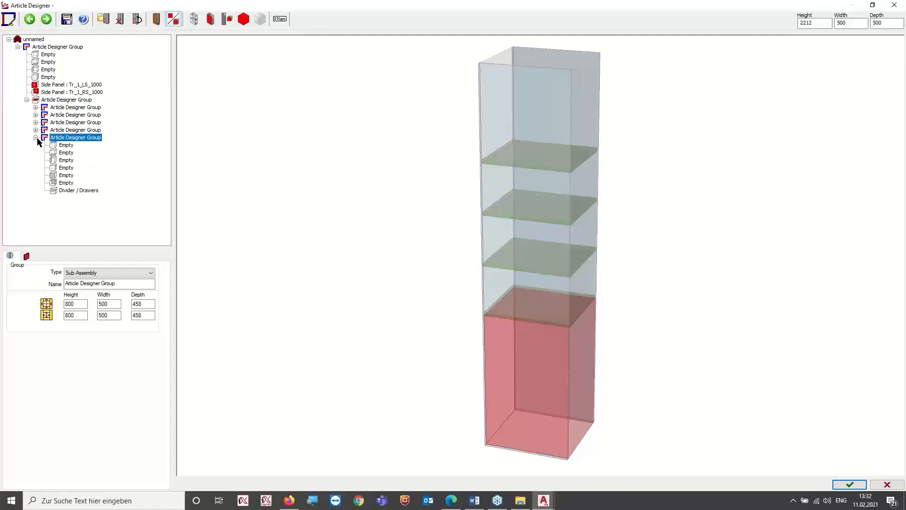
{"action": "left_click", "coordinate": [69, 178]}
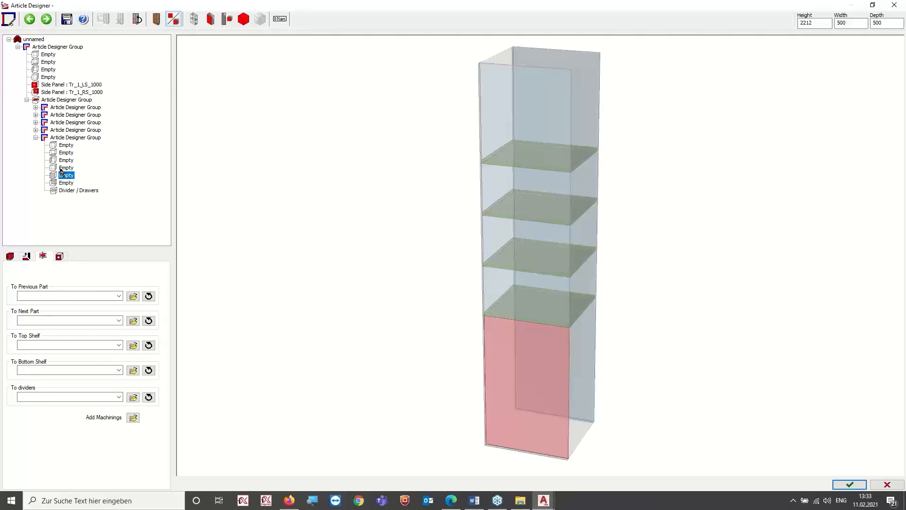
{"action": "left_click", "coordinate": [62, 170]}
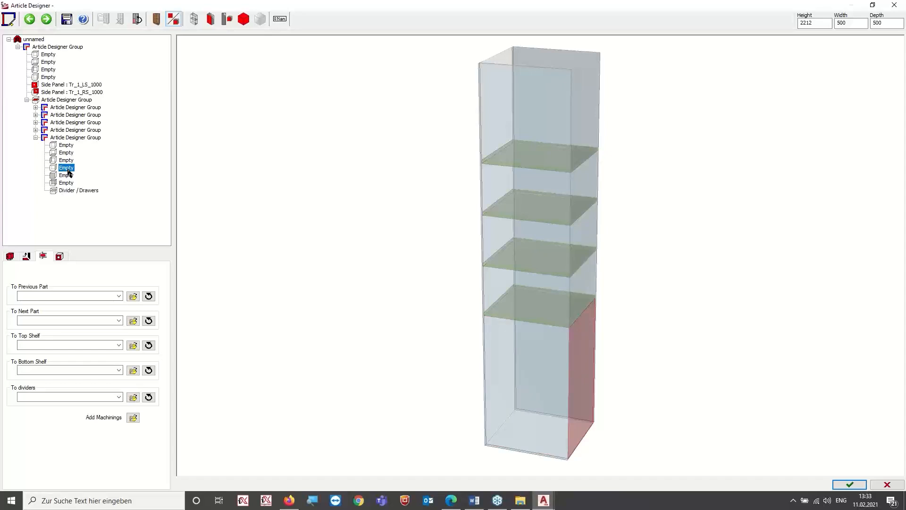
{"action": "double_click", "coordinate": [64, 169]}
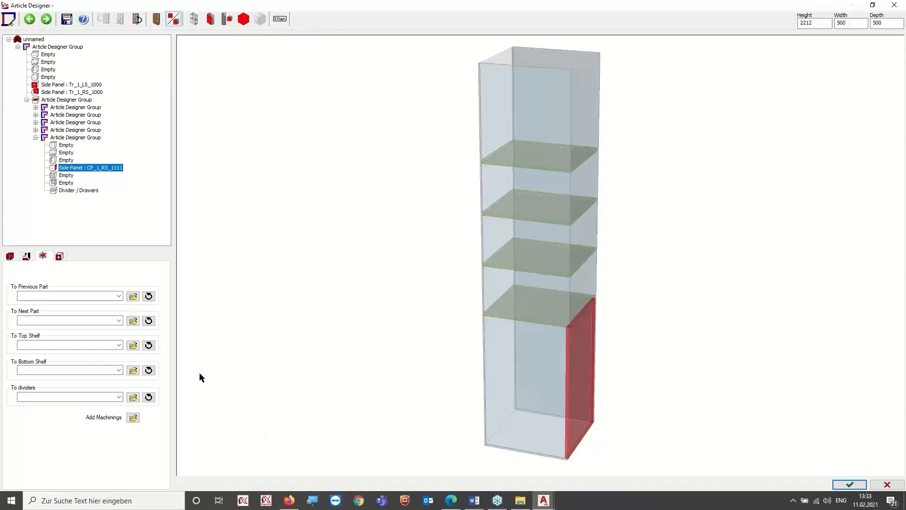
- Change the lowest compartment's right side element to a door with construction principle CP_SDI_H_PT_FD
{"action": "left_click", "coordinate": [10, 256]}
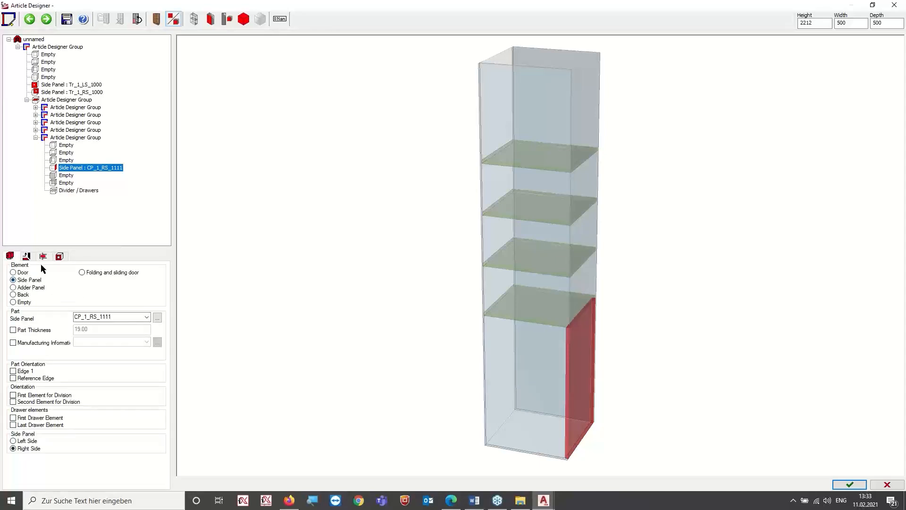
{"action": "left_click", "coordinate": [14, 273]}
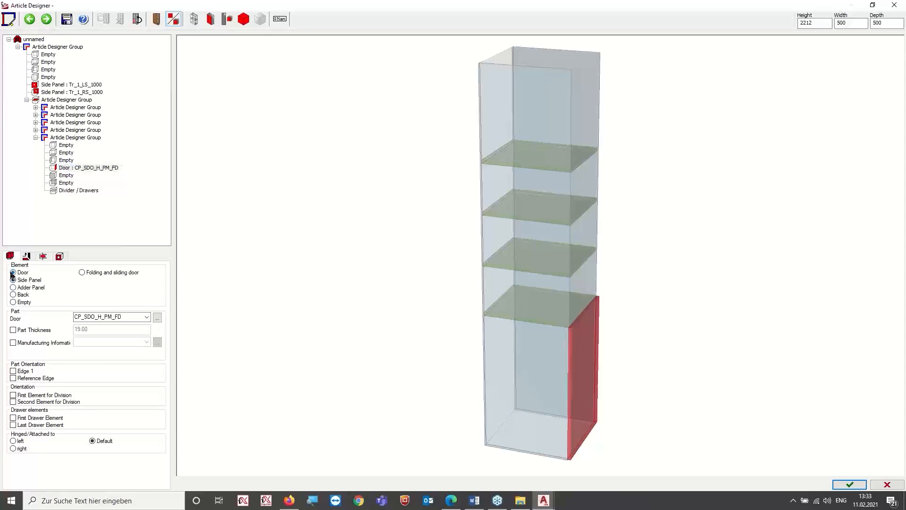
{"action": "left_click", "coordinate": [147, 317]}
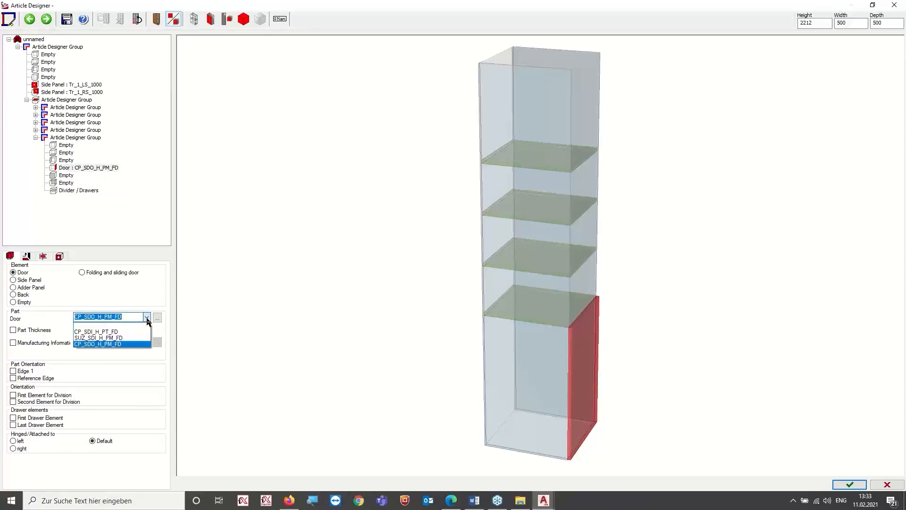
{"action": "left_click", "coordinate": [108, 332]}
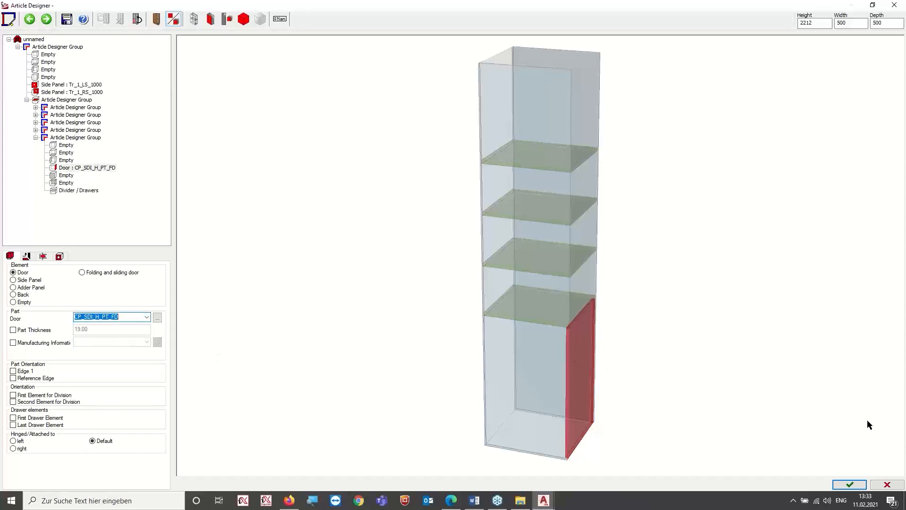
- Save the article as OA_SCC_Sub in the Article Designer folder under OA
{"action": "left_click", "coordinate": [850, 483]}
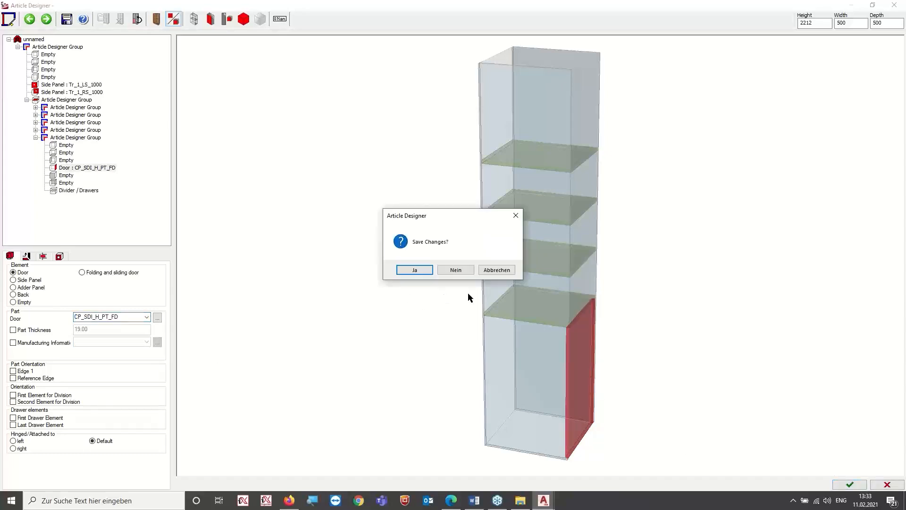
{"action": "left_click", "coordinate": [430, 270]}
{"action": "left_click", "coordinate": [420, 269]}
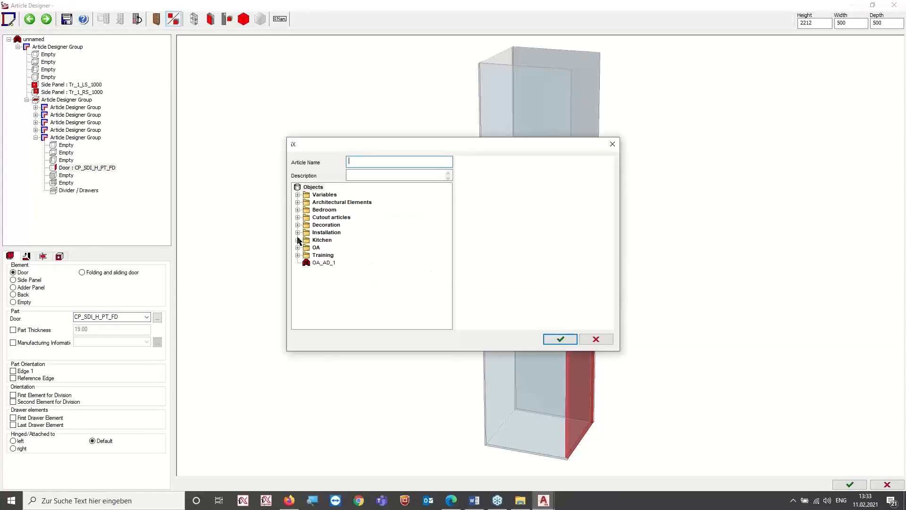
{"action": "left_click", "coordinate": [298, 247]}
{"action": "left_click", "coordinate": [325, 256]}
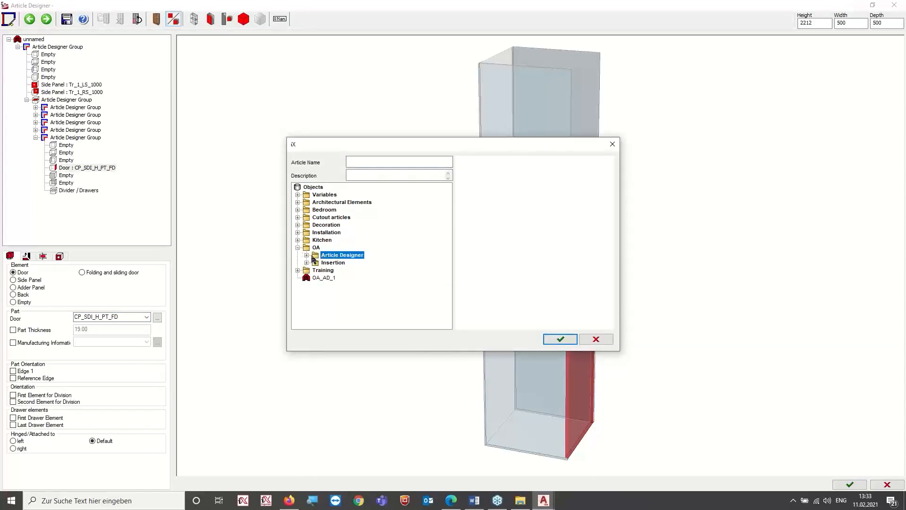
{"action": "left_click", "coordinate": [306, 255]}
{"action": "left_click", "coordinate": [377, 163]}
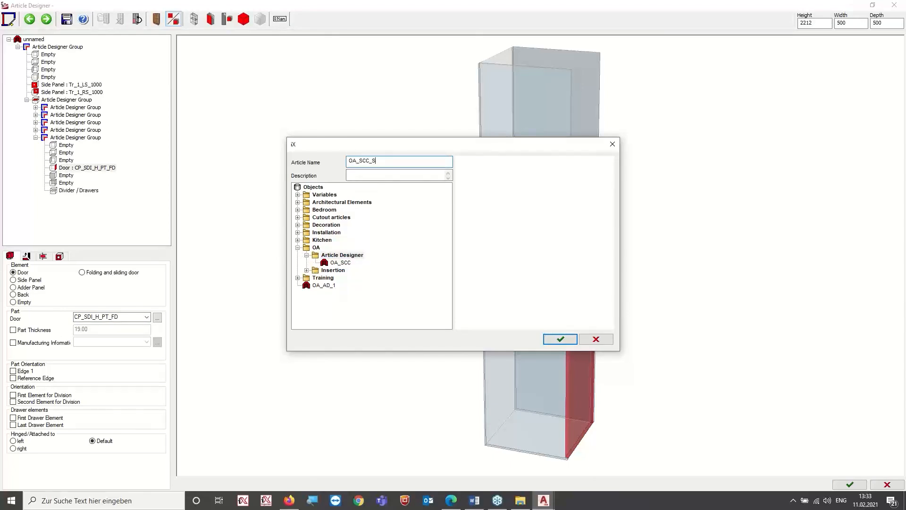
{"action": "type", "text": "OA_SCC_Sub"}
{"action": "left_click", "coordinate": [560, 339]}
- Insert the saved article in free space beside the existing article and inspect its shelves and door
{"action": "middle_click_drag", "start_coordinate": [597, 333], "coordinate": [373, 290]}
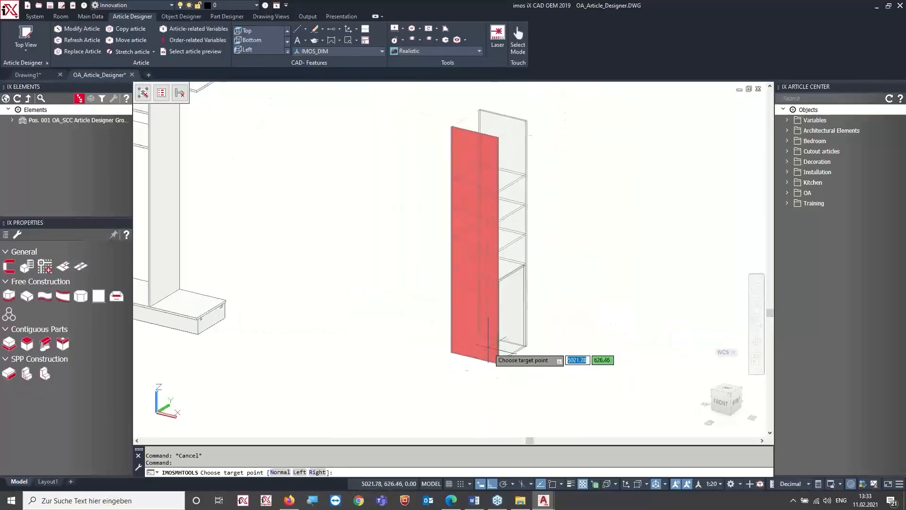
{"action": "left_click", "coordinate": [490, 360]}
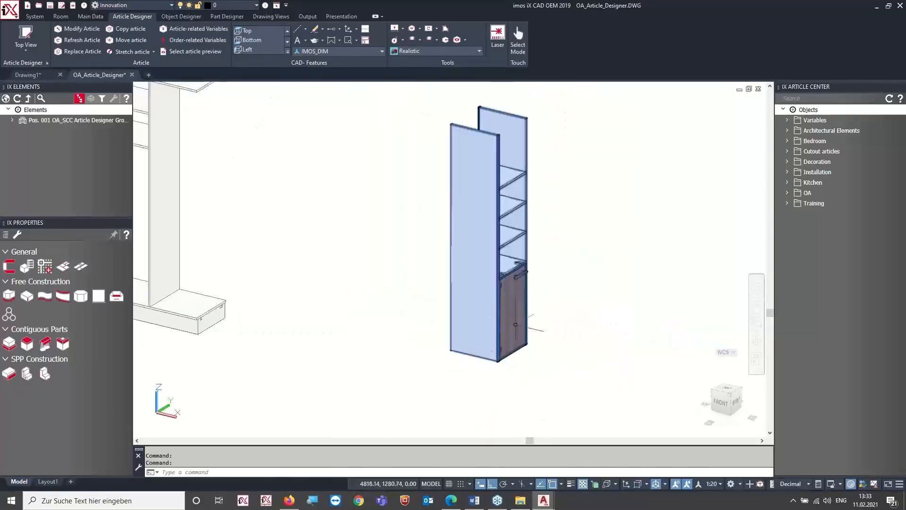
{"action": "scroll", "coordinate": [560, 278], "scroll_direction": "up", "scroll_amount": 5}
{"action": "middle_click_drag", "start_coordinate": [597, 273], "coordinate": [579, 282], "text": "shift"}
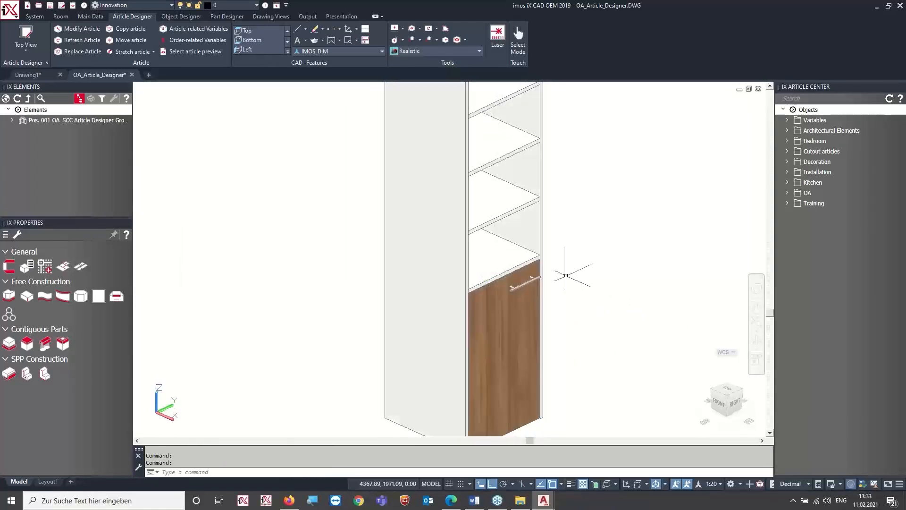
{"action": "scroll", "coordinate": [546, 263], "scroll_direction": "down", "scroll_amount": 3}
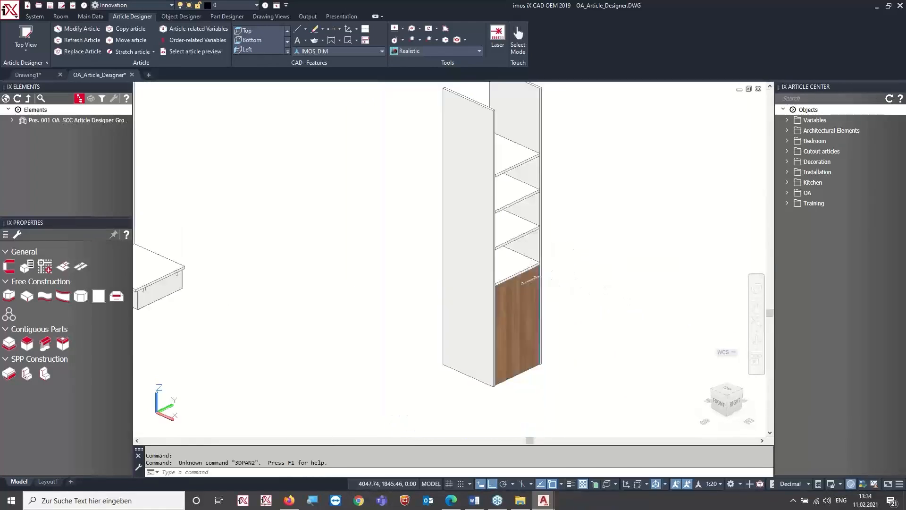
- Modify the inserted article by adding a drawer with front division 1 to the compartment directly above the door
{"action": "left_click", "coordinate": [78, 29]}
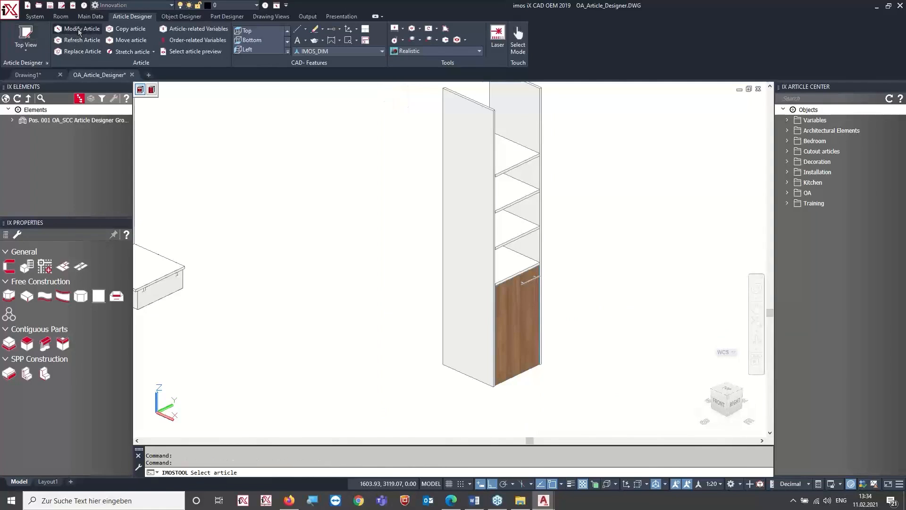
{"action": "left_click", "coordinate": [467, 306]}
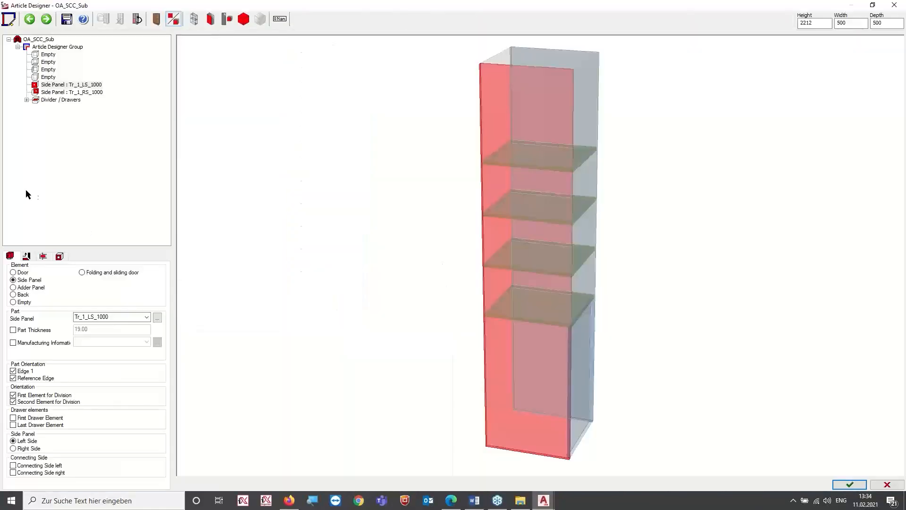
{"action": "double_click", "coordinate": [66, 101]}
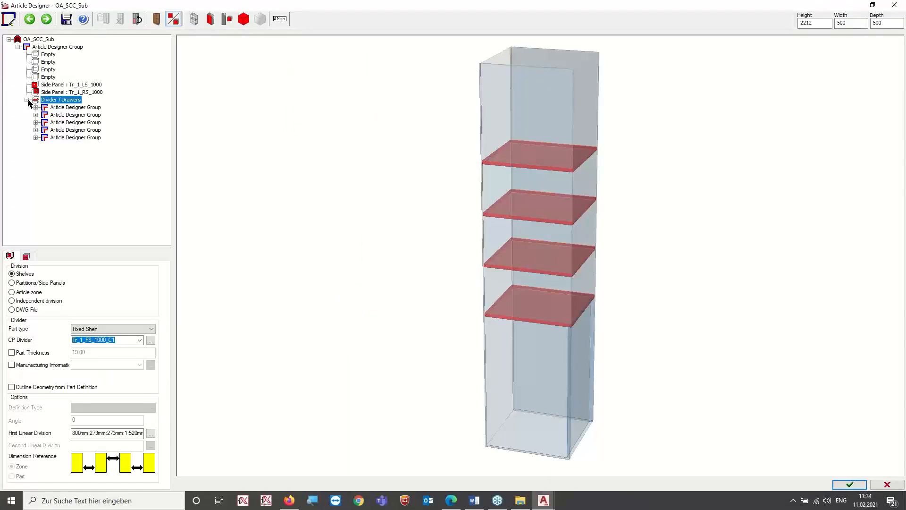
{"action": "left_click", "coordinate": [70, 130]}
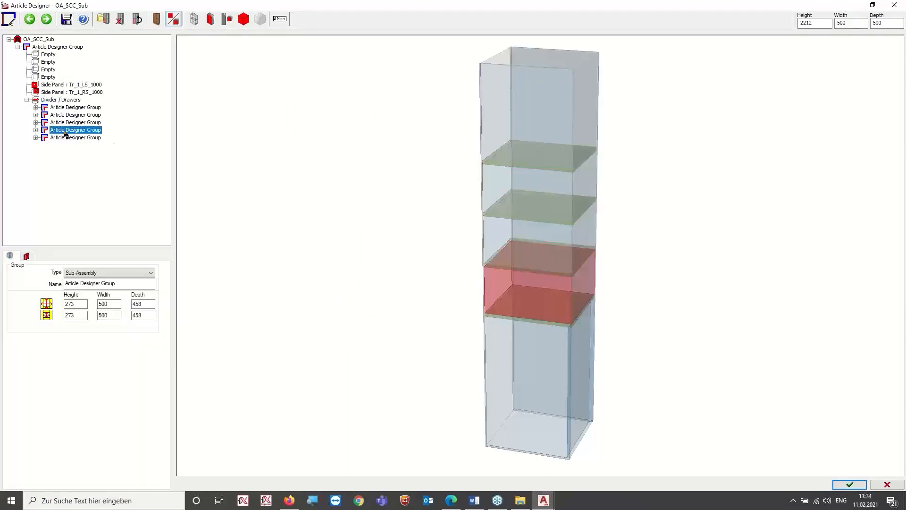
{"action": "left_click", "coordinate": [35, 131]}
{"action": "left_click", "coordinate": [80, 183]}
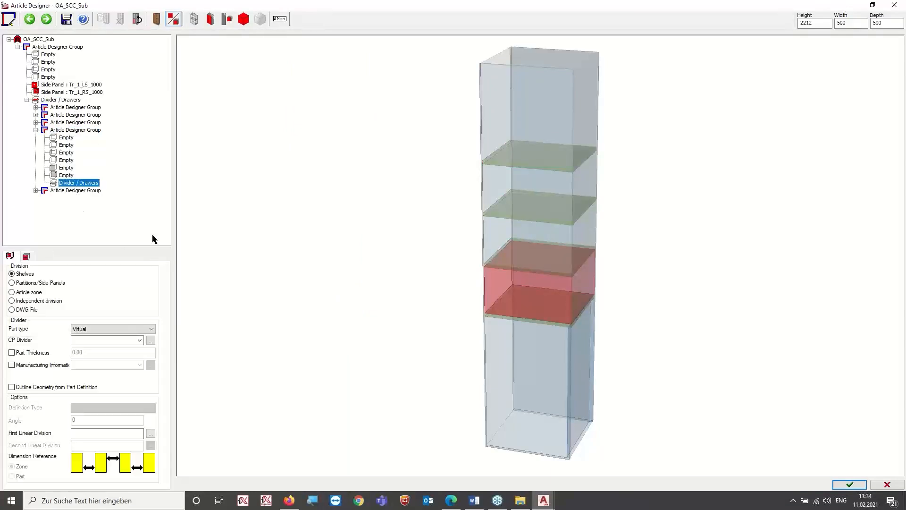
{"action": "left_click", "coordinate": [26, 256]}
{"action": "left_click", "coordinate": [32, 297]}
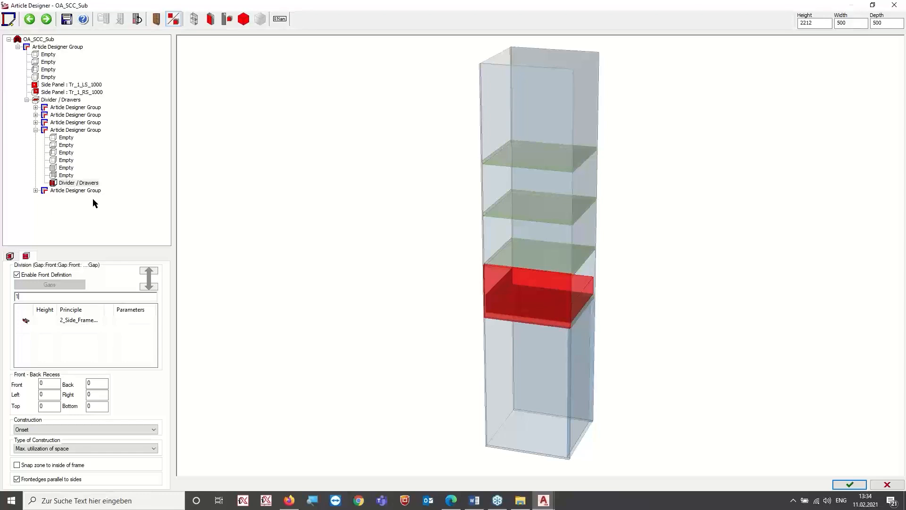
- Make the drawer compartment's empty right side element both the first and last drawer element
{"action": "left_click", "coordinate": [66, 160]}
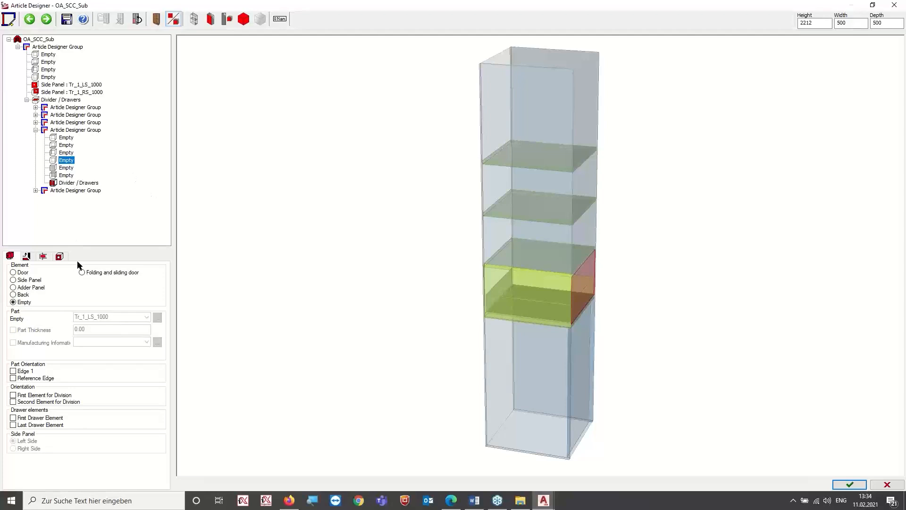
{"action": "left_click", "coordinate": [13, 418]}
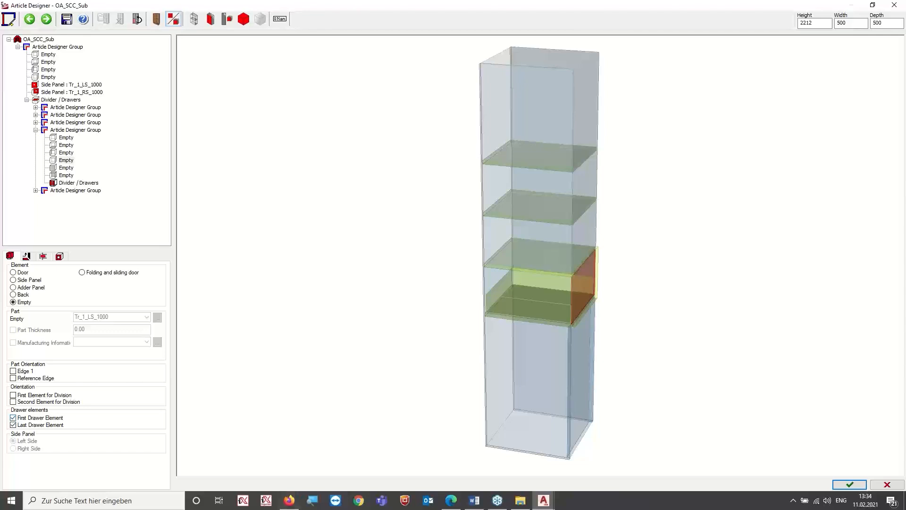
{"action": "left_click", "coordinate": [849, 484]}
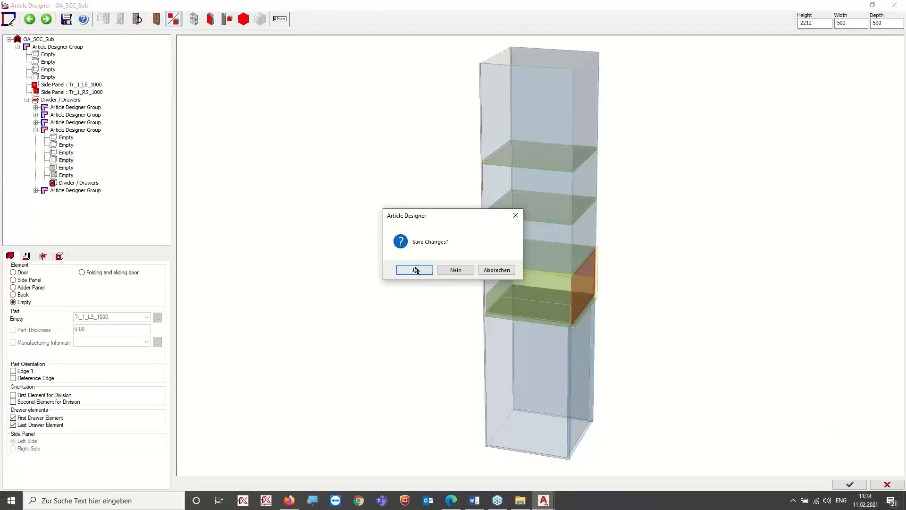
{"action": "left_click", "coordinate": [496, 270]}
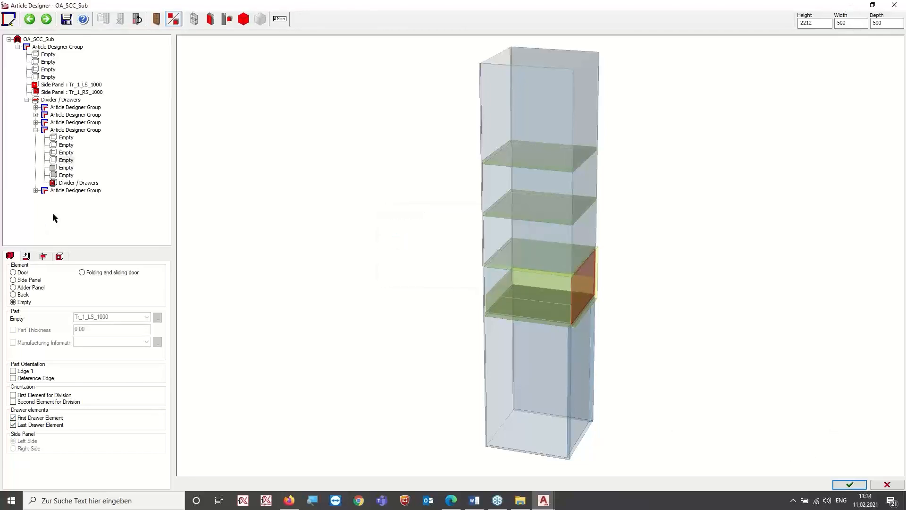
- Set the drawer's construction to Inset and save the changes to the article
{"action": "left_click", "coordinate": [79, 183]}
{"action": "left_click", "coordinate": [36, 430]}
{"action": "left_click", "coordinate": [24, 443]}
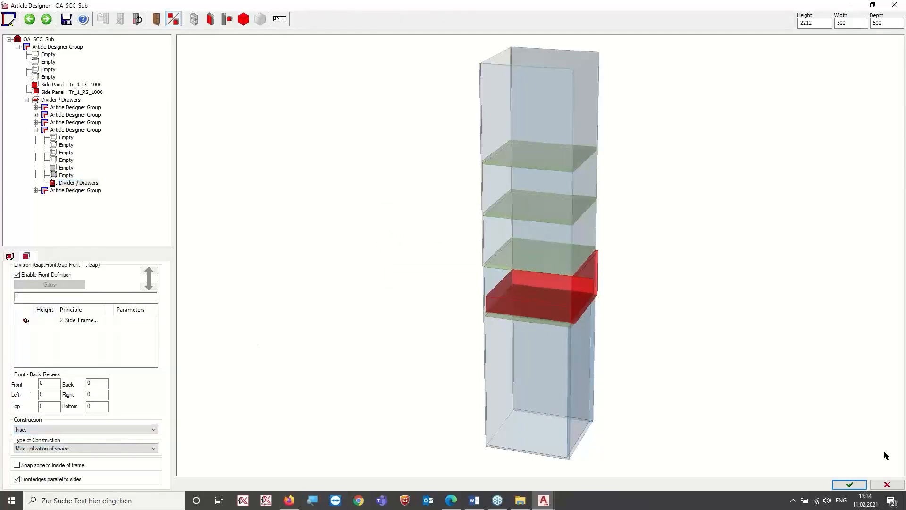
{"action": "left_click", "coordinate": [834, 486]}
{"action": "left_click", "coordinate": [415, 270]}
{"action": "left_click", "coordinate": [421, 269]}
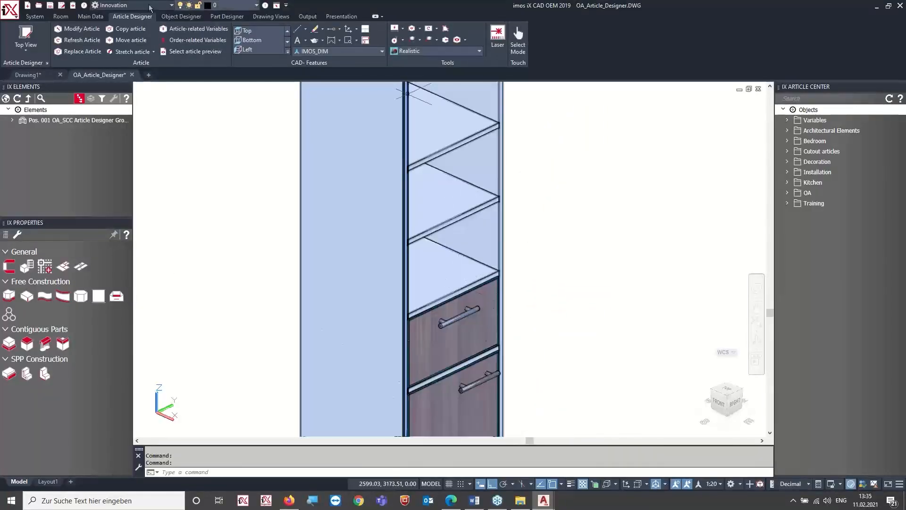
- Display the drawing in 2D Wireframe and select the front edge of a fixed shelf to check its edge number
{"action": "left_click", "coordinate": [396, 51]}
{"action": "left_click", "coordinate": [344, 81]}
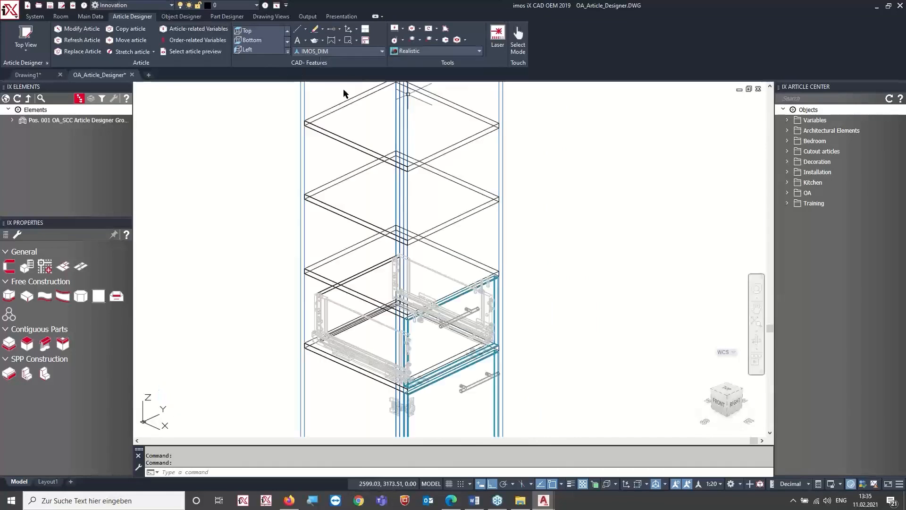
{"action": "right_click", "coordinate": [600, 214]}
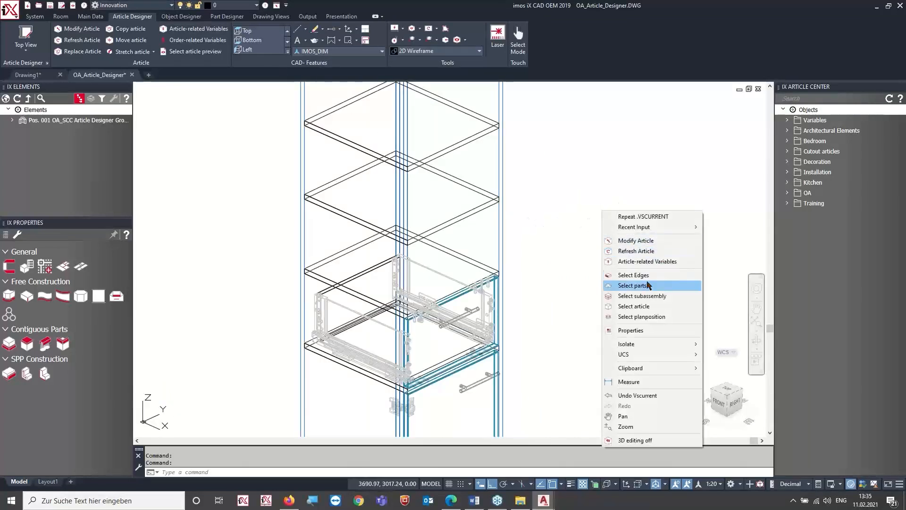
{"action": "left_click", "coordinate": [635, 275]}
{"action": "left_click", "coordinate": [460, 218]}
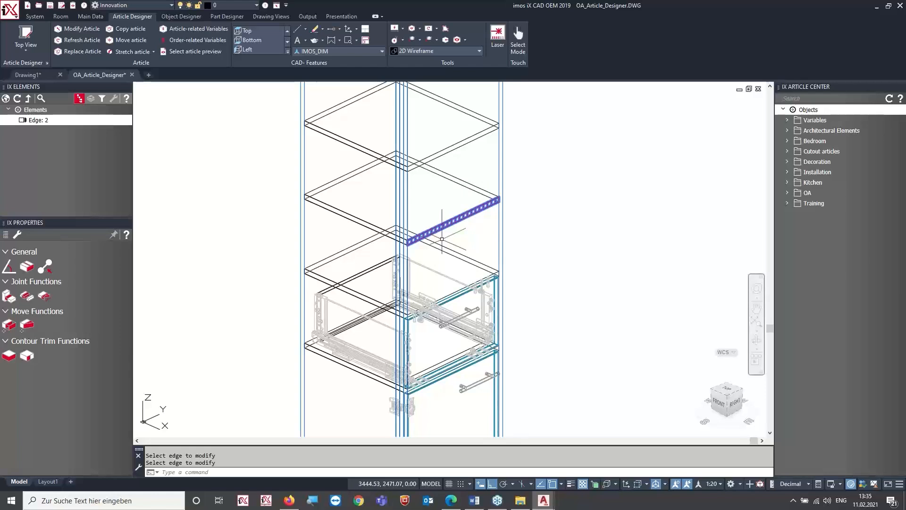
- Reopen the article for modification and assign Edge 1 to the main group's empty right side element
{"action": "left_click", "coordinate": [82, 29]}
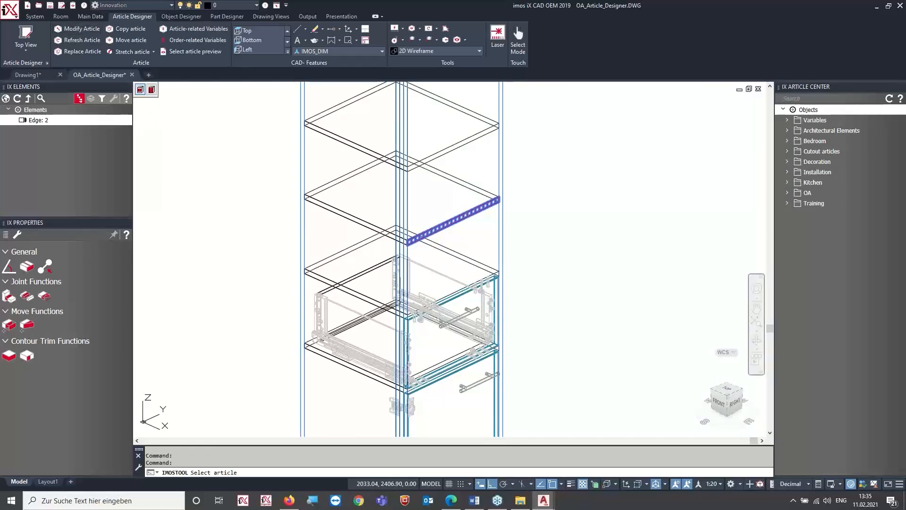
{"action": "left_click", "coordinate": [442, 230]}
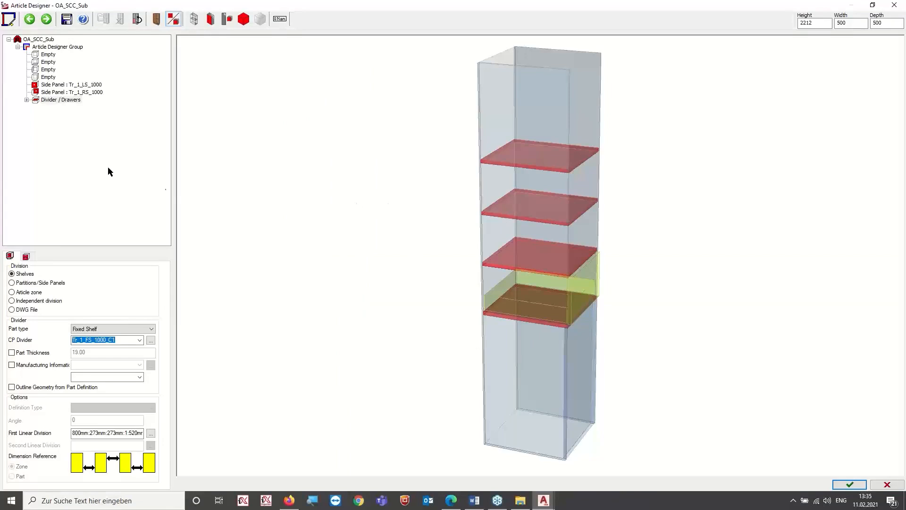
{"action": "left_click", "coordinate": [48, 78]}
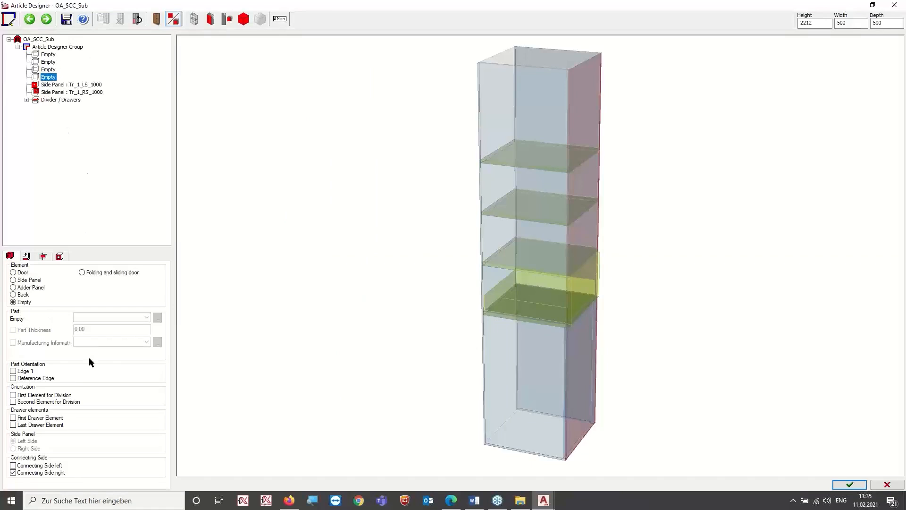
{"action": "left_click", "coordinate": [13, 371]}
- Copy the drawer compartment's group and paste it into the compartment directly above
{"action": "left_click", "coordinate": [27, 100]}
{"action": "left_click", "coordinate": [64, 123]}
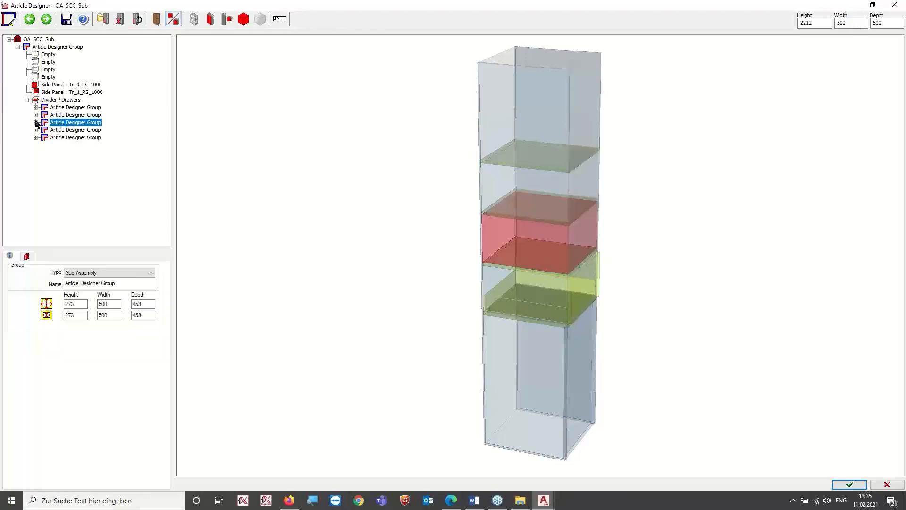
{"action": "left_click", "coordinate": [36, 123]}
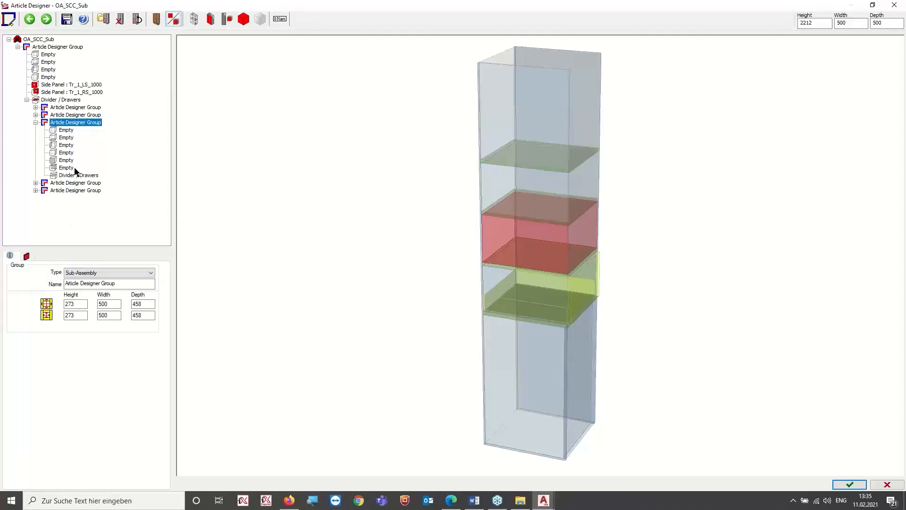
{"action": "left_click", "coordinate": [67, 185]}
{"action": "right_click", "coordinate": [75, 184]}
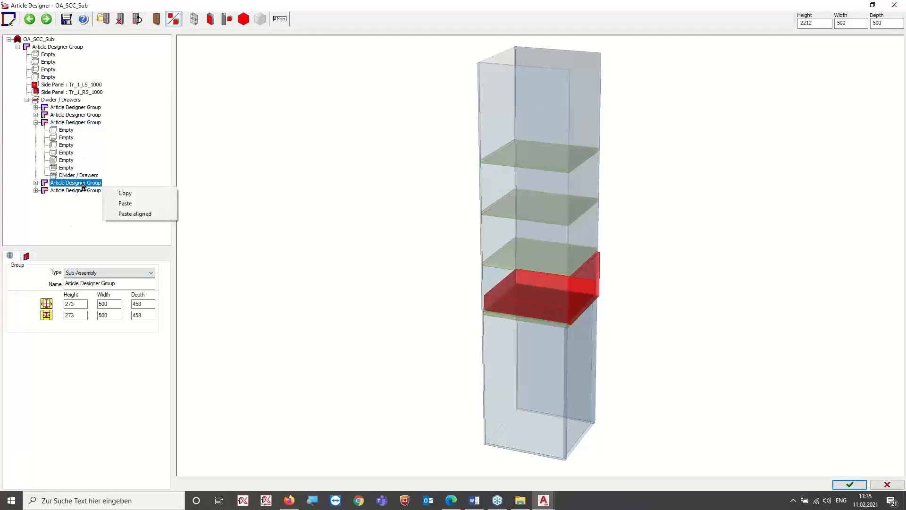
{"action": "left_click", "coordinate": [126, 193]}
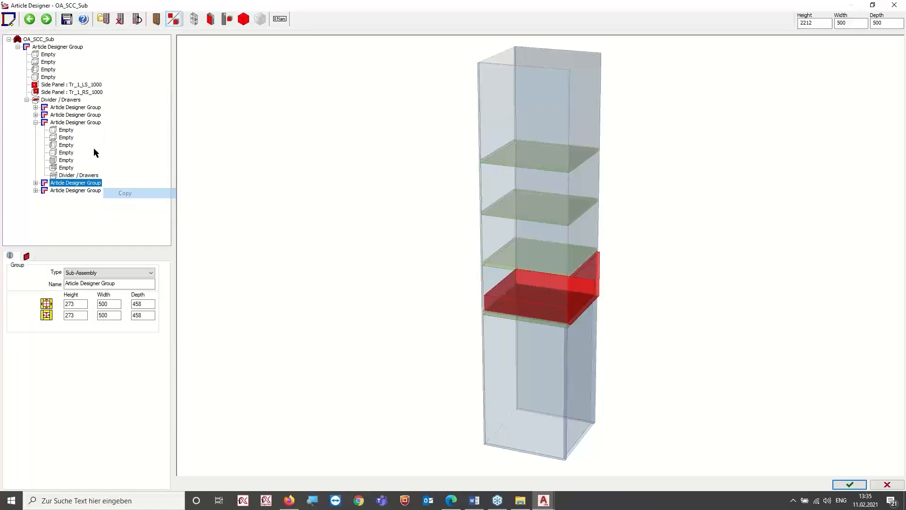
{"action": "right_click", "coordinate": [76, 124]}
{"action": "left_click", "coordinate": [134, 147]}
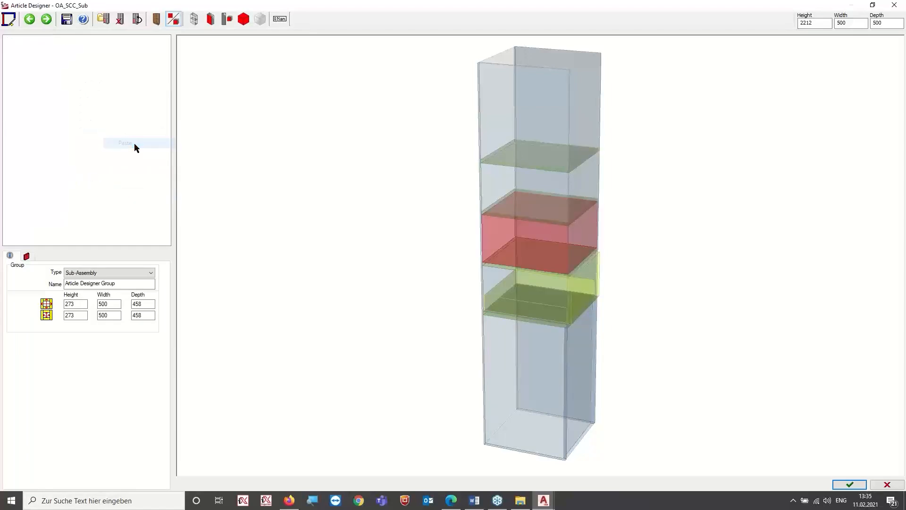
- Save the changes by overwriting the existing article generally, and display the drawing in the Realistic style
{"action": "left_click", "coordinate": [849, 484]}
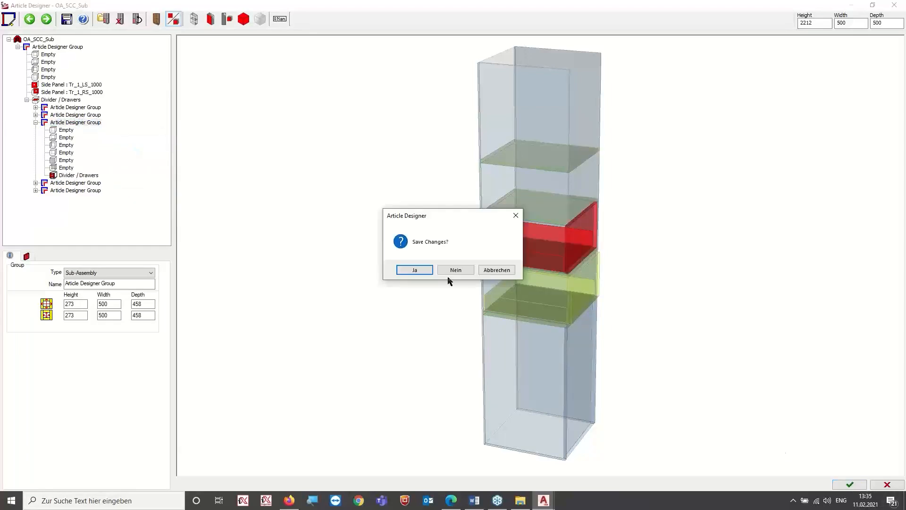
{"action": "left_click", "coordinate": [409, 273]}
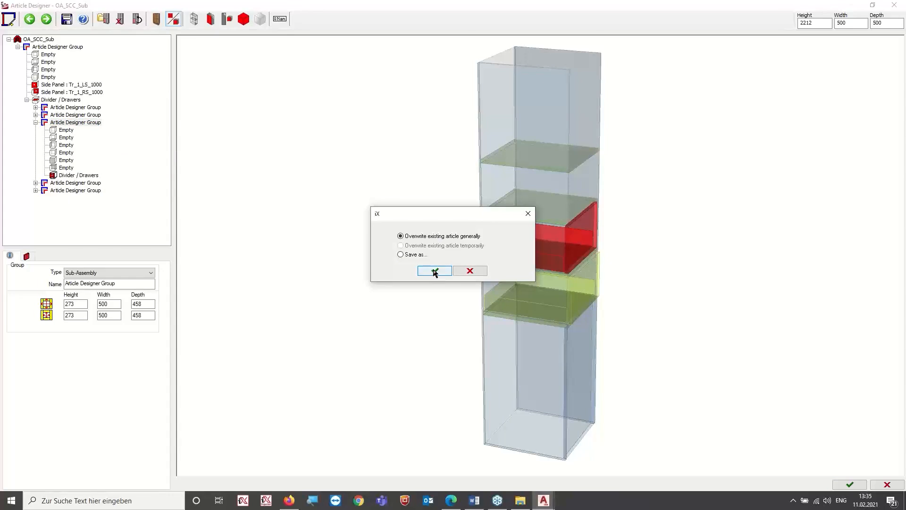
{"action": "left_click", "coordinate": [434, 271]}
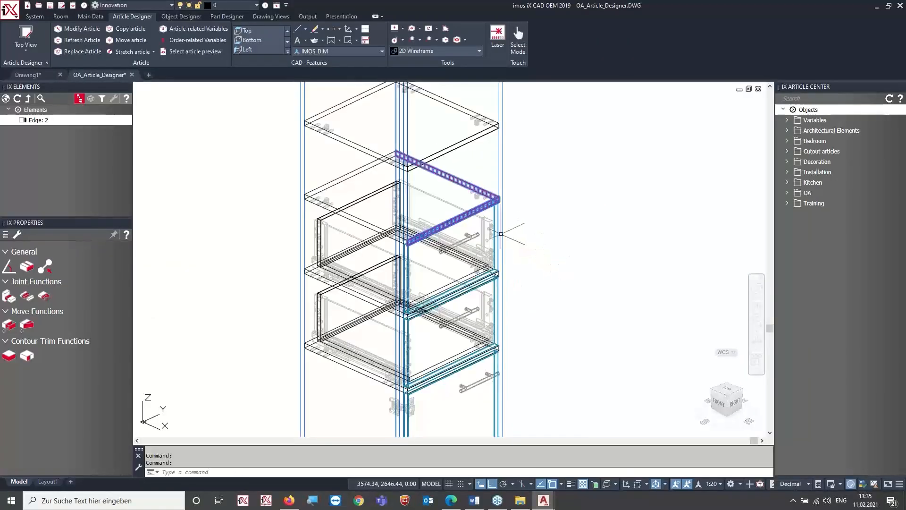
{"action": "left_click", "coordinate": [427, 51]}
{"action": "left_click", "coordinate": [379, 107]}
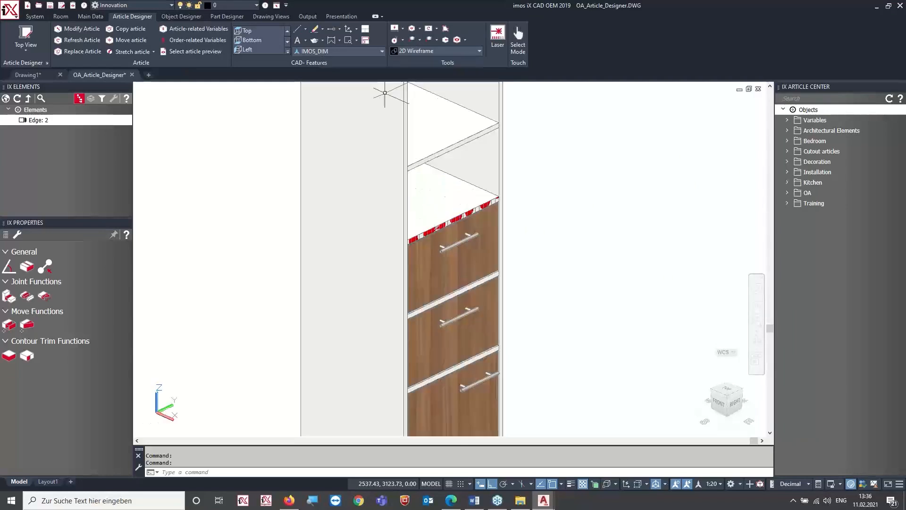
{"action": "left_click", "coordinate": [6, 98]}
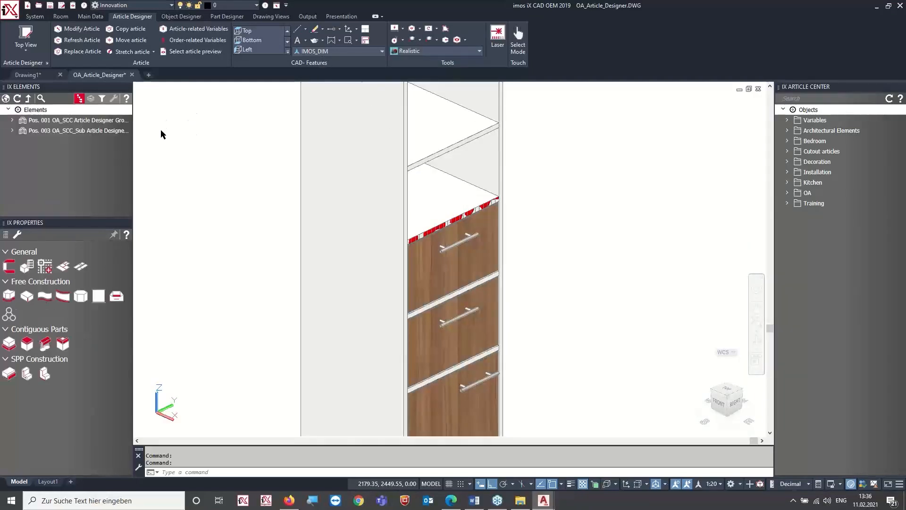
- Switch the display to 2D Wireframe and delete the leftover edge marking on the shelf above the drawers
{"action": "left_click", "coordinate": [434, 53]}
{"action": "left_click", "coordinate": [339, 71]}
{"action": "scroll", "coordinate": [449, 263], "scroll_direction": "up", "scroll_amount": 6}
{"action": "left_click", "coordinate": [450, 263]}
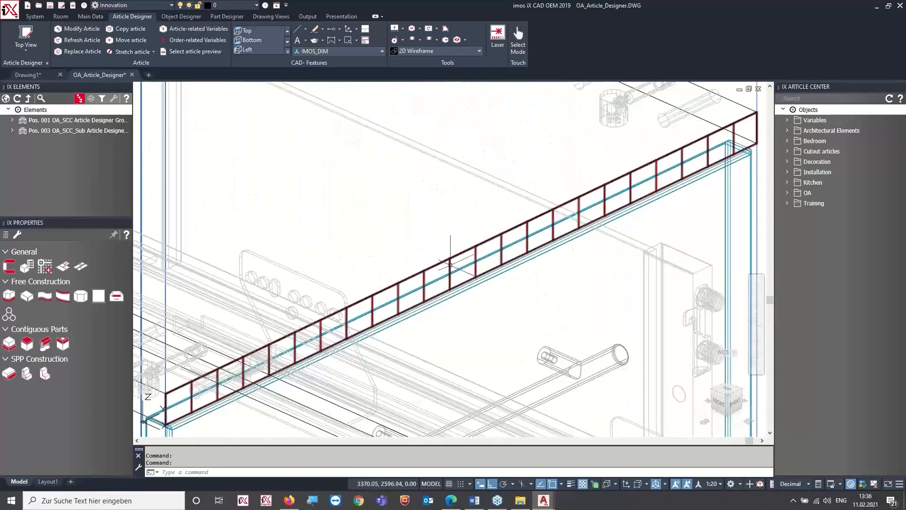
{"action": "key", "text": "Delete"}
{"action": "key", "text": "Delete"}
- Select the front edge of the upper fixed shelf with Select Edges to check its edge number
{"action": "scroll", "coordinate": [471, 235], "scroll_direction": "down", "scroll_amount": 2}
{"action": "scroll", "coordinate": [520, 180], "scroll_direction": "down", "scroll_amount": 4}
{"action": "middle_click_drag", "start_coordinate": [525, 173], "coordinate": [503, 221]}
{"action": "scroll", "coordinate": [572, 176], "scroll_direction": "down", "scroll_amount": 2}
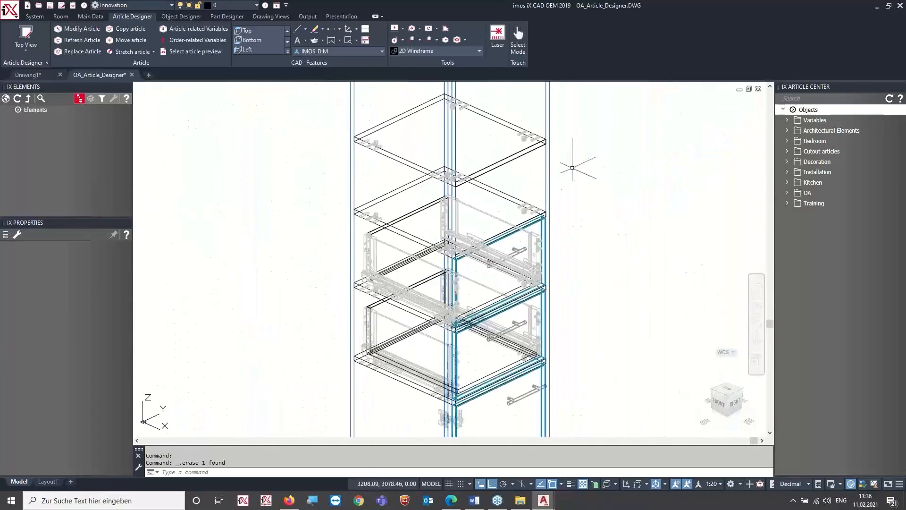
{"action": "right_click", "coordinate": [589, 186]}
{"action": "left_click", "coordinate": [617, 250]}
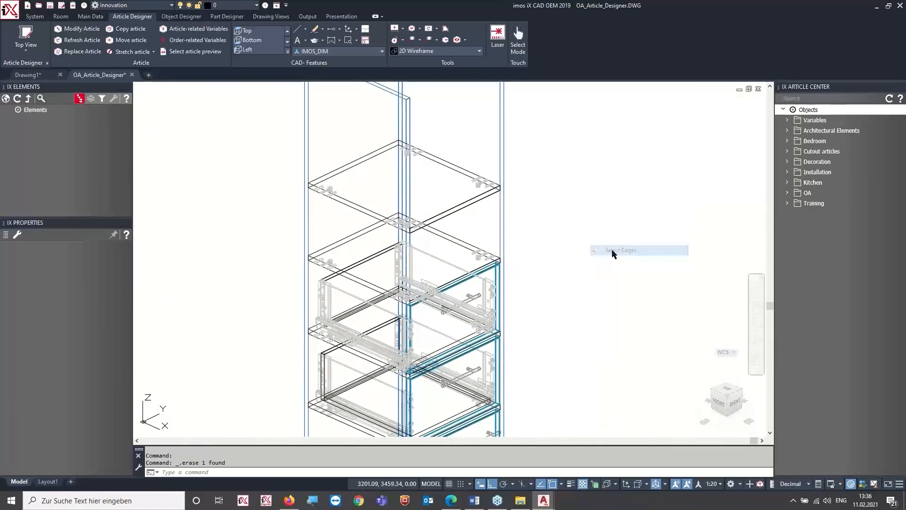
{"action": "left_click", "coordinate": [451, 208]}
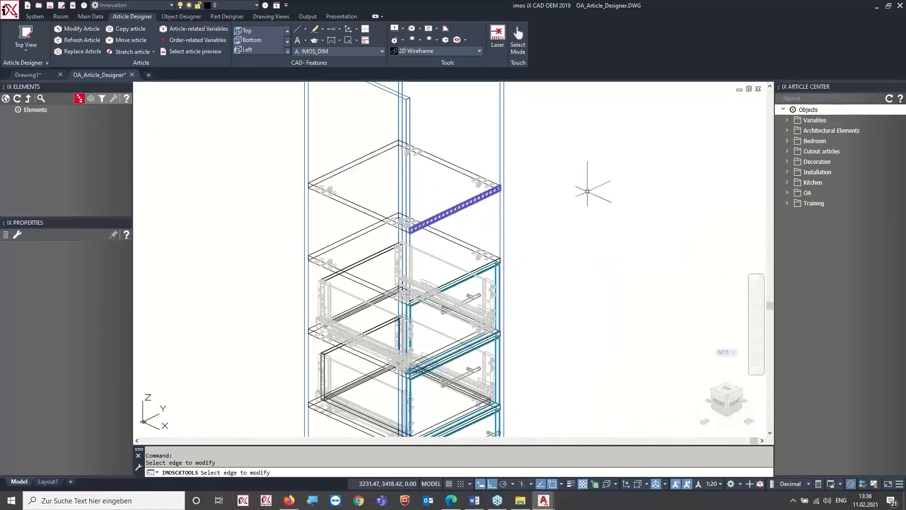
{"action": "key", "text": "Return"}
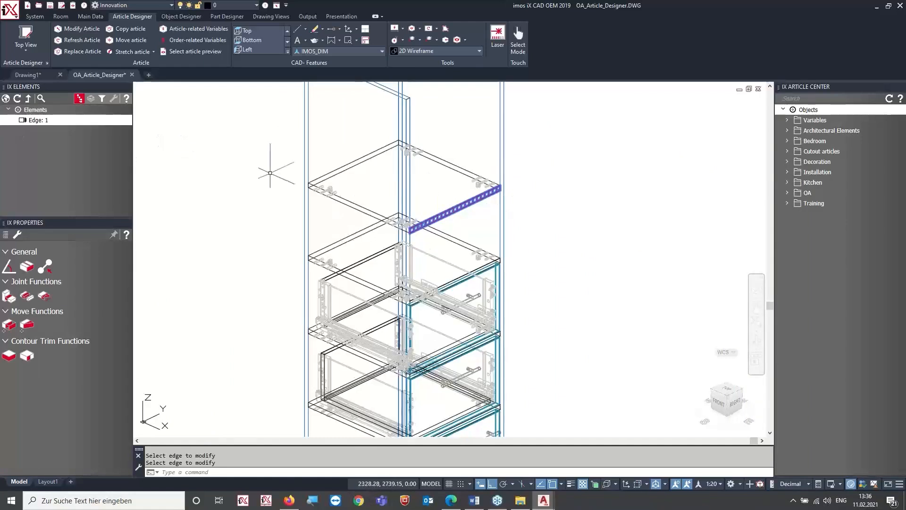
- Delete the standalone OA_SCC_Sub article from the drawing
{"action": "scroll", "coordinate": [342, 169], "scroll_direction": "down", "scroll_amount": 2}
{"action": "scroll", "coordinate": [288, 195], "scroll_direction": "down", "scroll_amount": 2}
{"action": "middle_click_drag", "start_coordinate": [289, 201], "coordinate": [522, 227]}
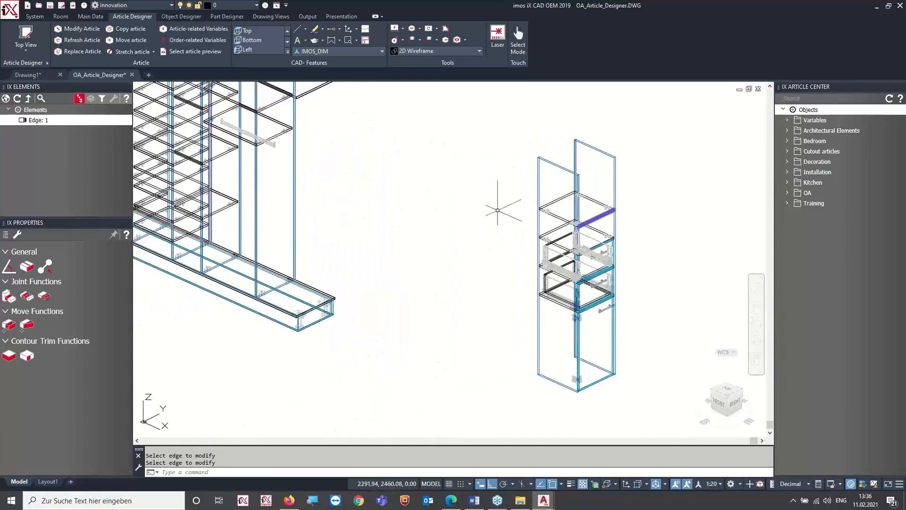
{"action": "middle_click_drag", "start_coordinate": [479, 196], "coordinate": [412, 232]}
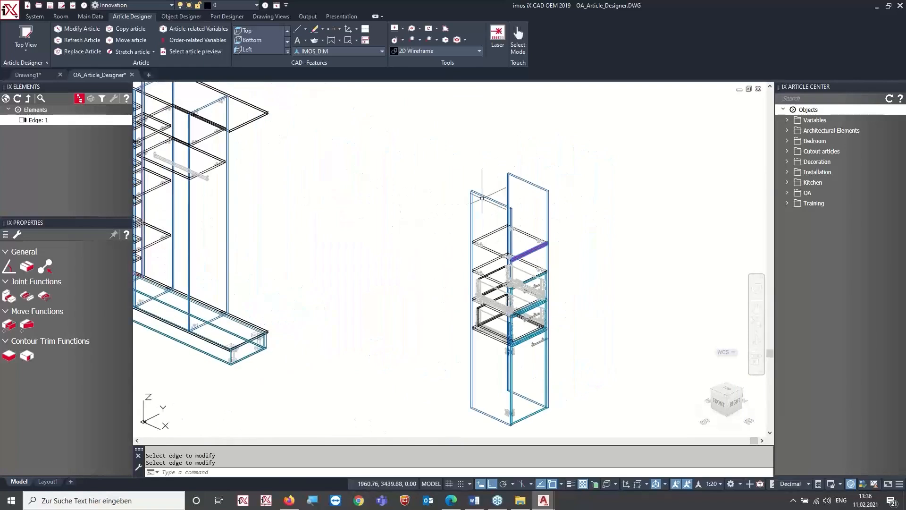
{"action": "middle_click_drag", "start_coordinate": [440, 208], "coordinate": [497, 267]}
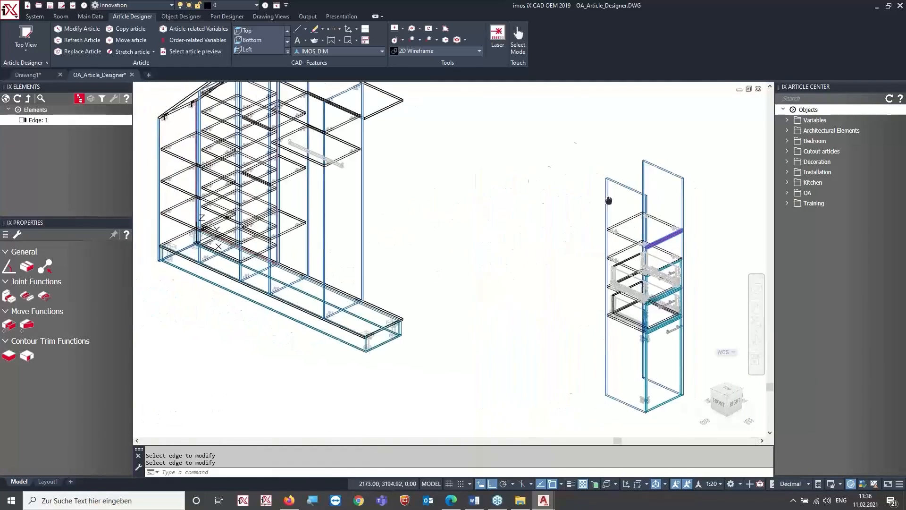
{"action": "middle_click_drag", "start_coordinate": [629, 206], "coordinate": [506, 166]}
{"action": "middle_click_drag", "start_coordinate": [305, 245], "coordinate": [412, 283]}
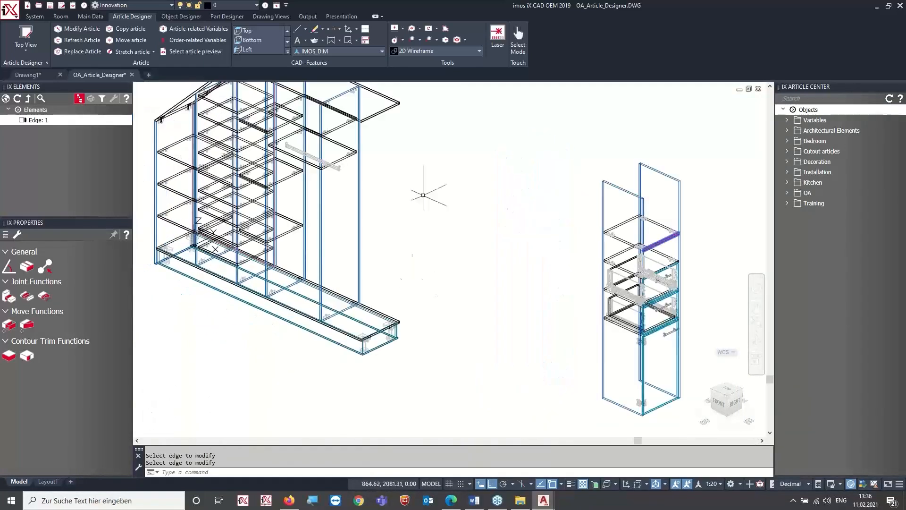
{"action": "middle_click_drag", "start_coordinate": [562, 211], "coordinate": [501, 213]}
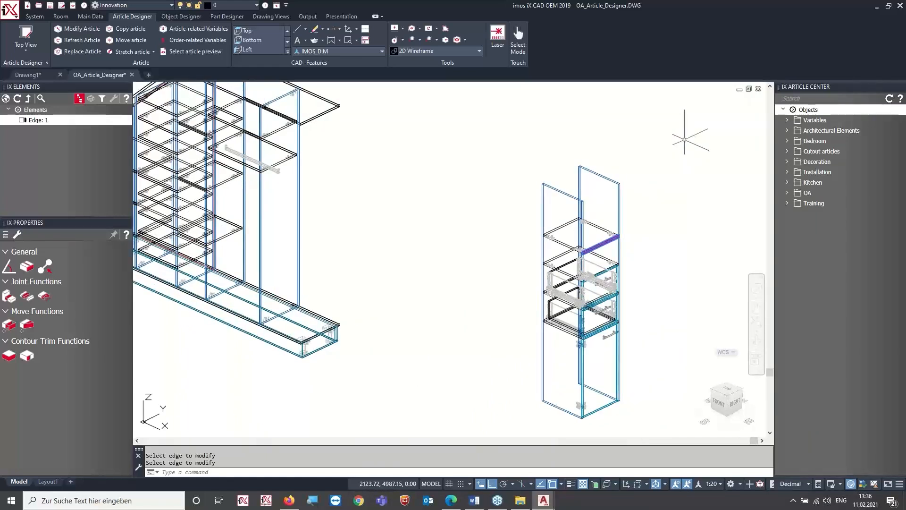
{"action": "left_click", "coordinate": [681, 140]}
{"action": "left_click", "coordinate": [487, 415]}
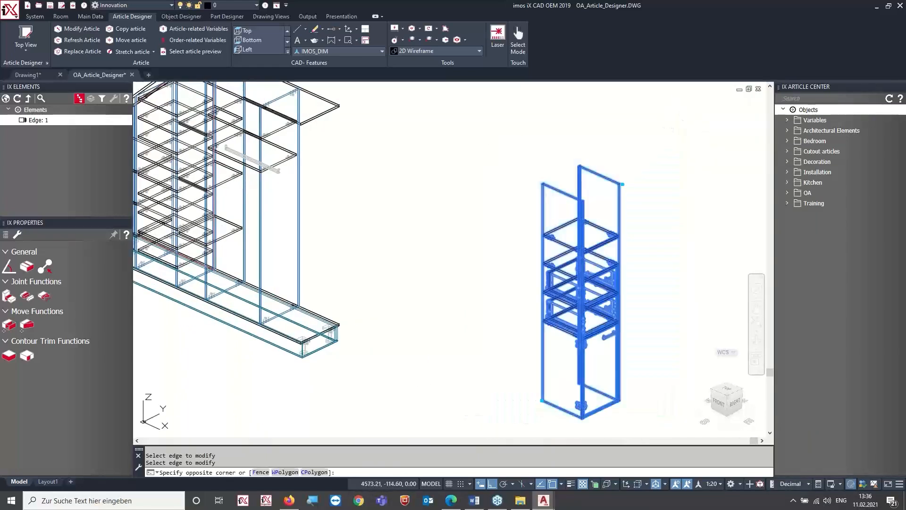
{"action": "key", "text": "Delete"}
- Open article OA_SCC for modification and select the Divider / Drawers element of the empty compartment group at its open end
{"action": "middle_click_drag", "start_coordinate": [403, 278], "coordinate": [428, 284], "text": "shift"}
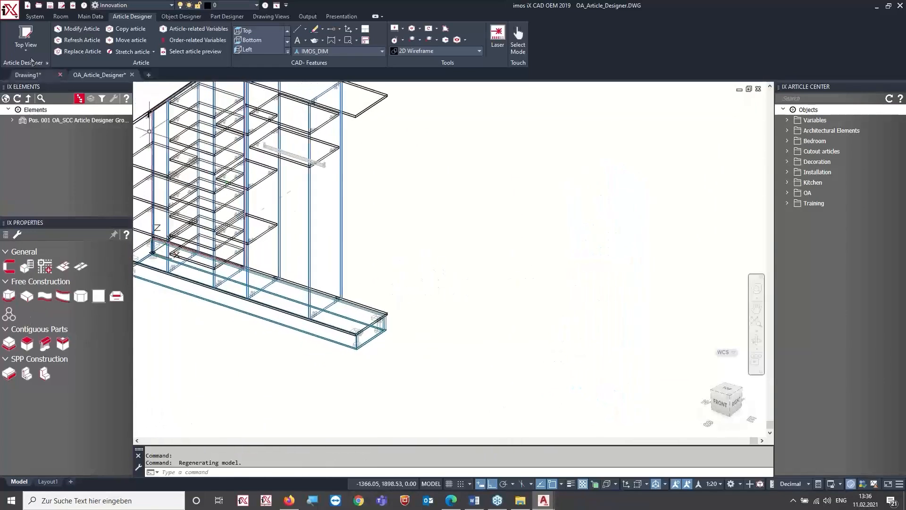
{"action": "left_click", "coordinate": [76, 30]}
{"action": "left_click", "coordinate": [376, 313]}
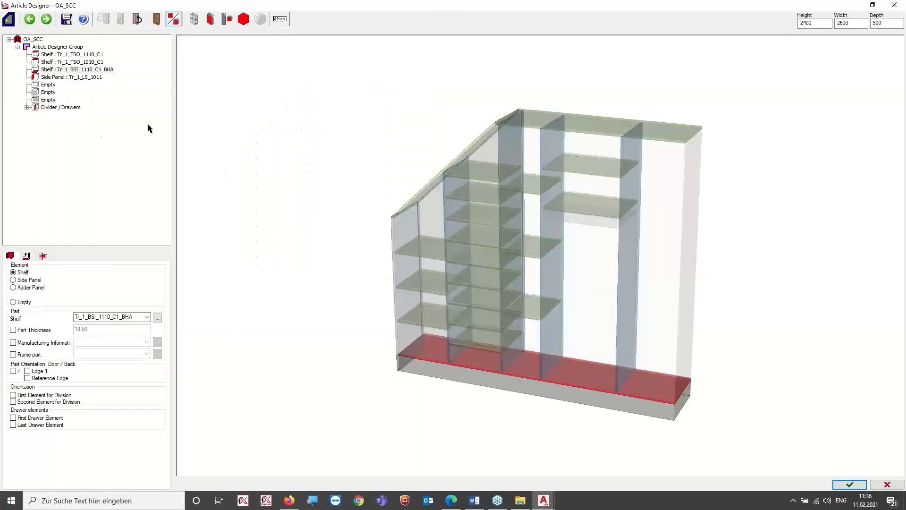
{"action": "left_click", "coordinate": [48, 108]}
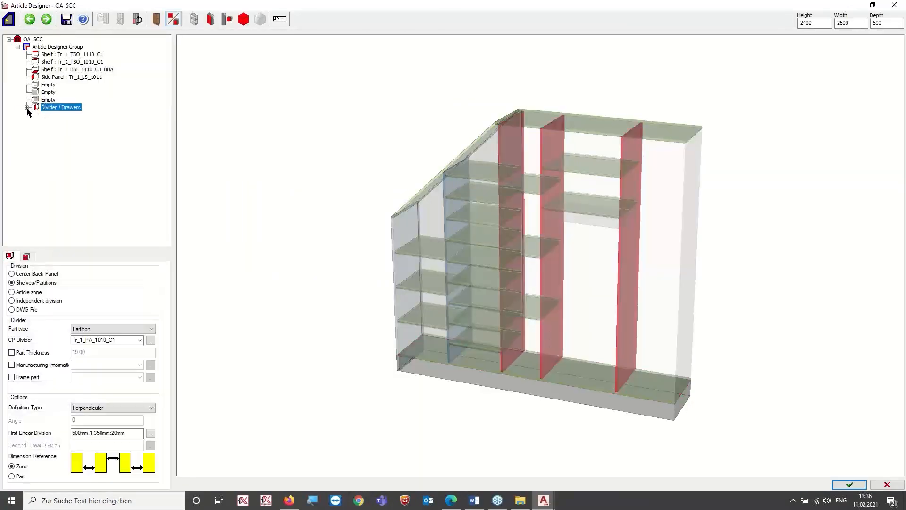
{"action": "left_click", "coordinate": [26, 108]}
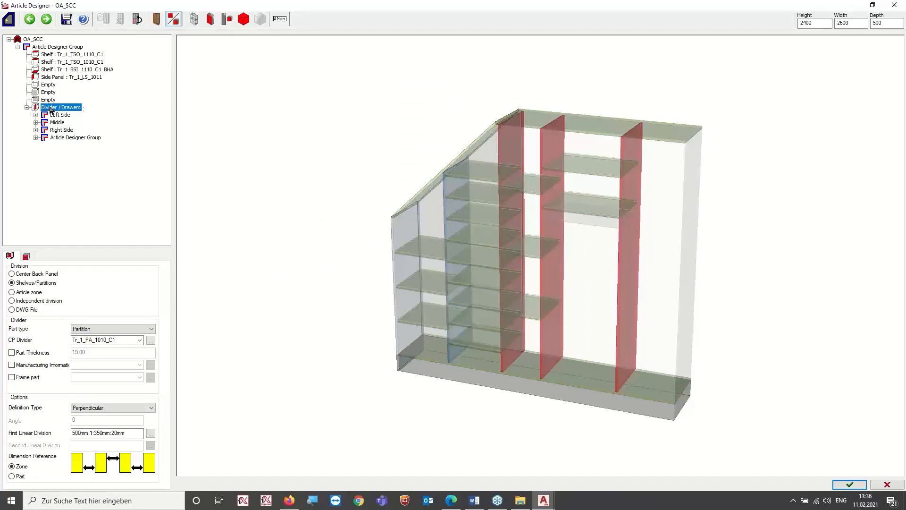
{"action": "left_click", "coordinate": [79, 138]}
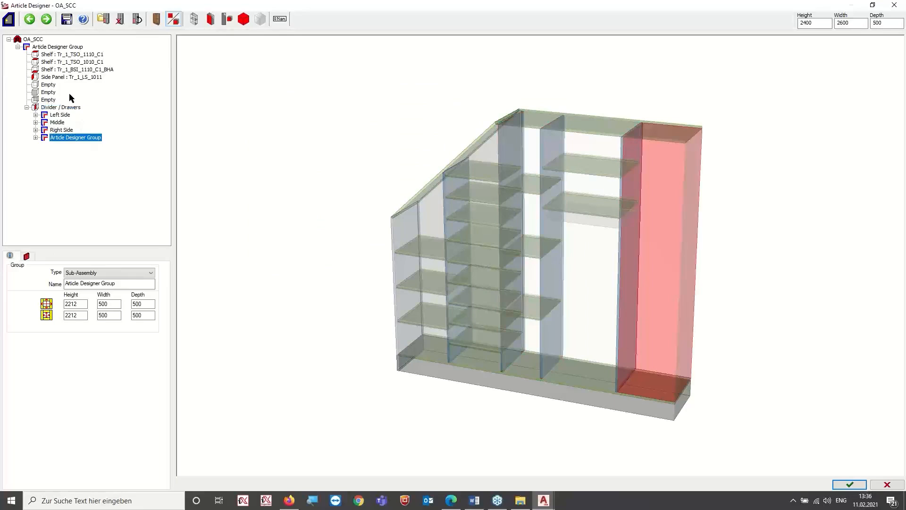
{"action": "left_click", "coordinate": [36, 138]}
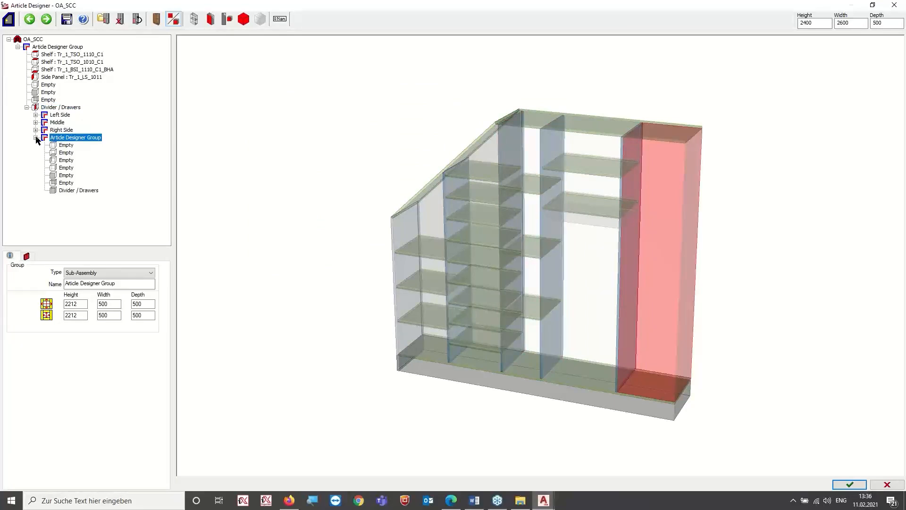
{"action": "left_click", "coordinate": [86, 191]}
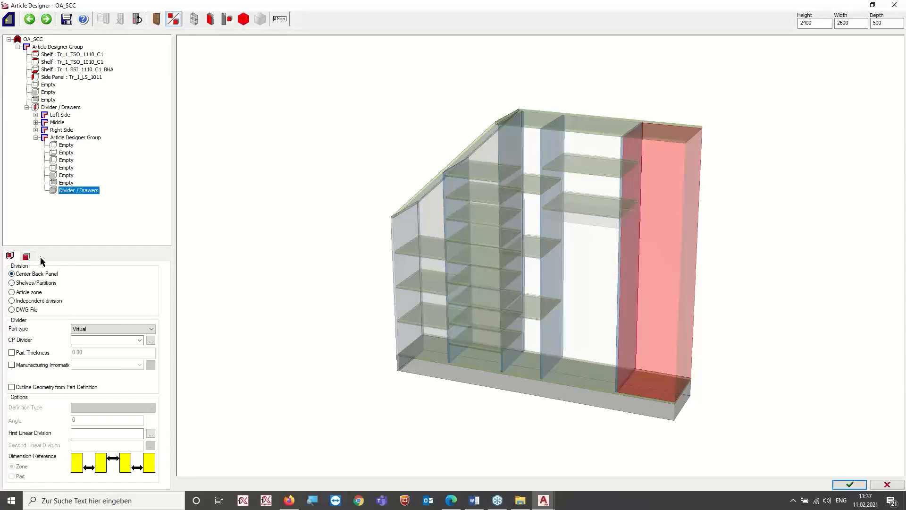
- Set the compartment's division to Article zone and assign the OA_SCC_Sub article from OA > Article Designer
{"action": "left_click", "coordinate": [12, 293]}
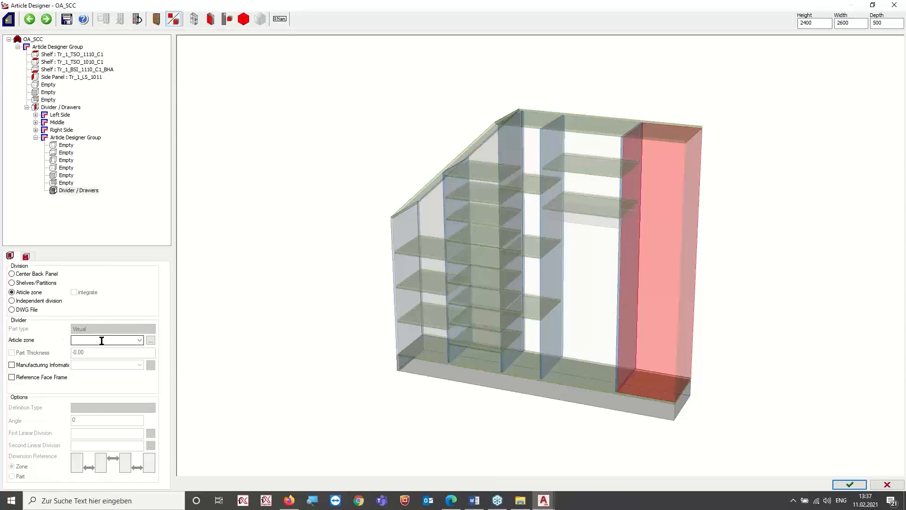
{"action": "left_click", "coordinate": [151, 341]}
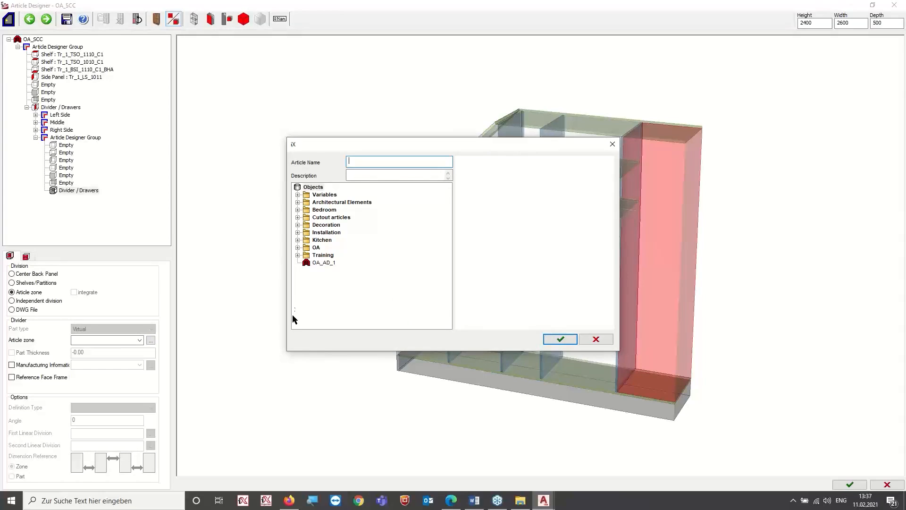
{"action": "left_click", "coordinate": [298, 247]}
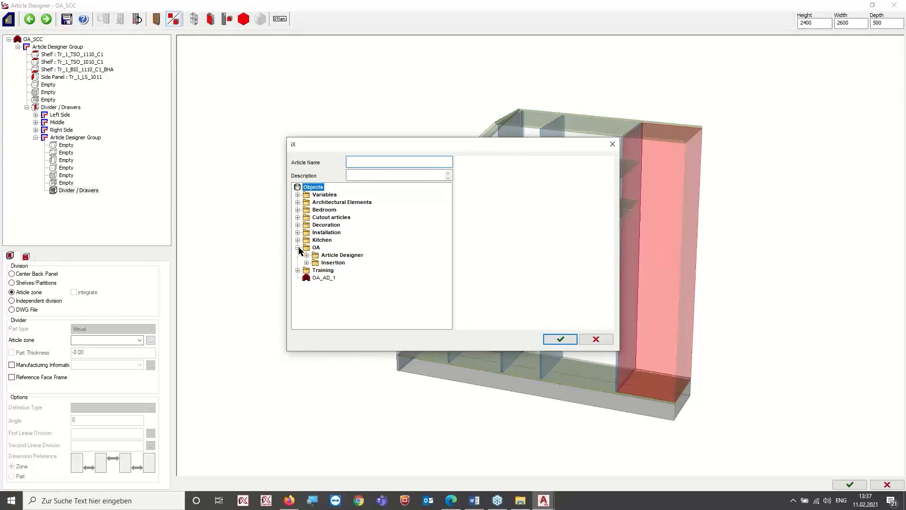
{"action": "left_click", "coordinate": [308, 255]}
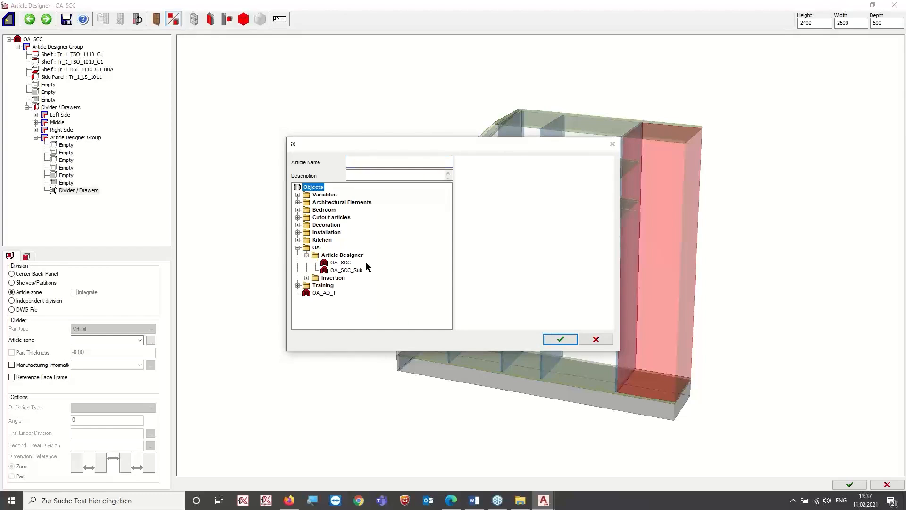
{"action": "left_click", "coordinate": [356, 272]}
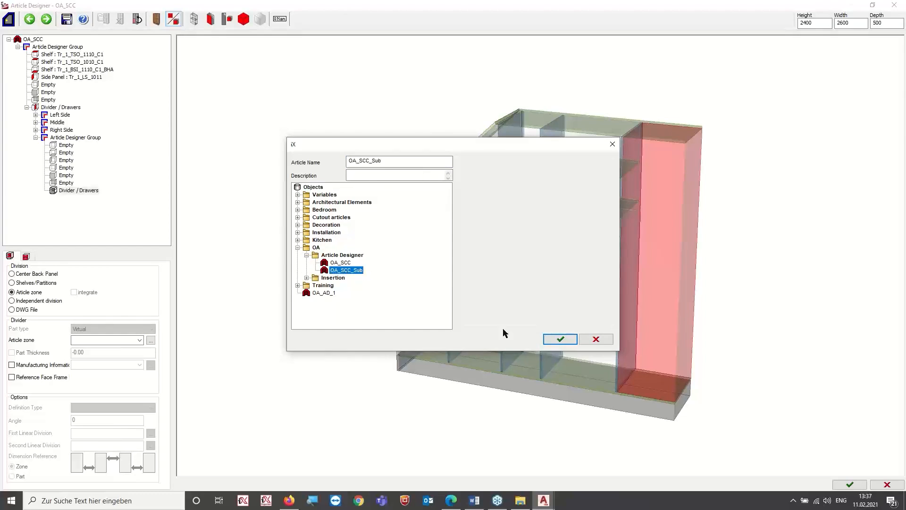
{"action": "left_click", "coordinate": [564, 339]}
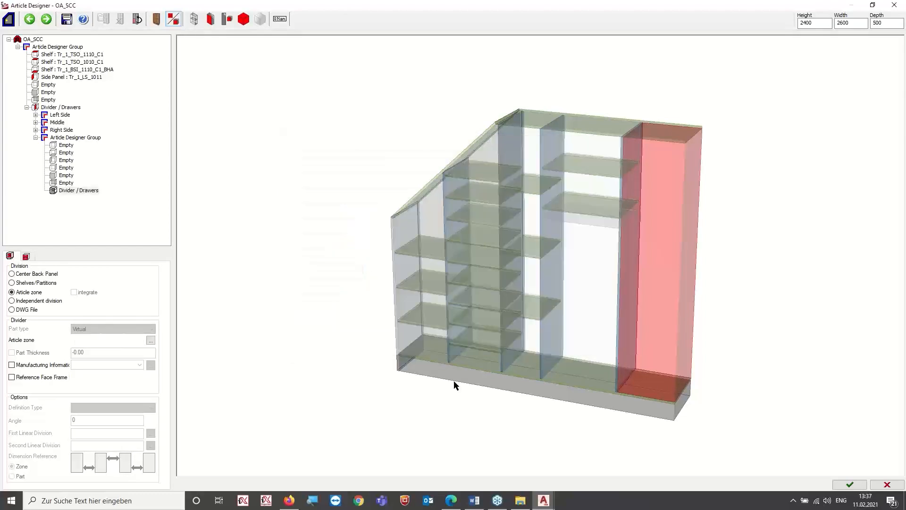
- Save OA_SCC by overwriting the existing article generally, and accept the connection scan with no selection for Cam_connection
{"action": "left_click", "coordinate": [850, 484]}
{"action": "left_click", "coordinate": [432, 271]}
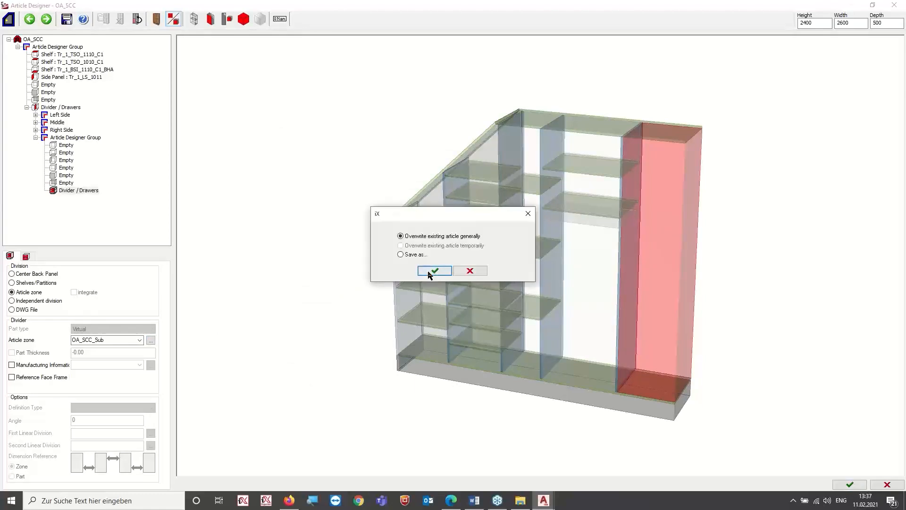
{"action": "left_click", "coordinate": [431, 273]}
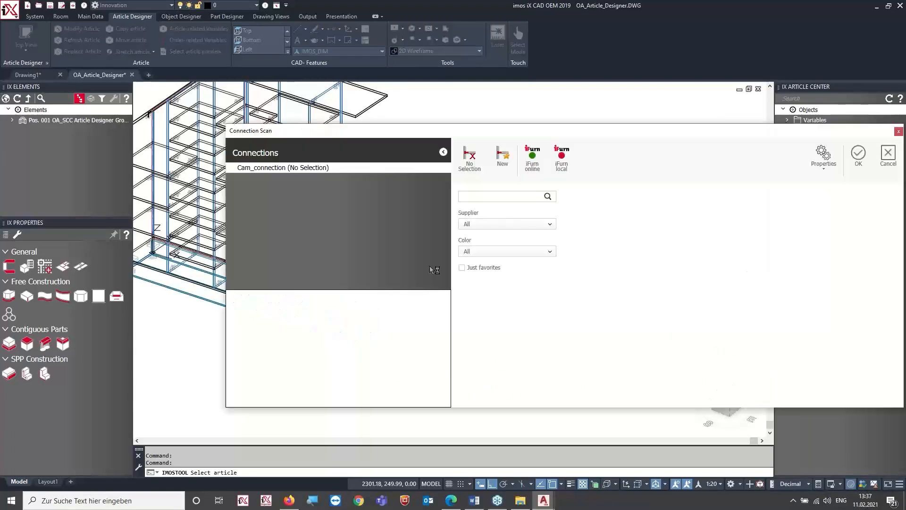
{"action": "left_click", "coordinate": [859, 154]}
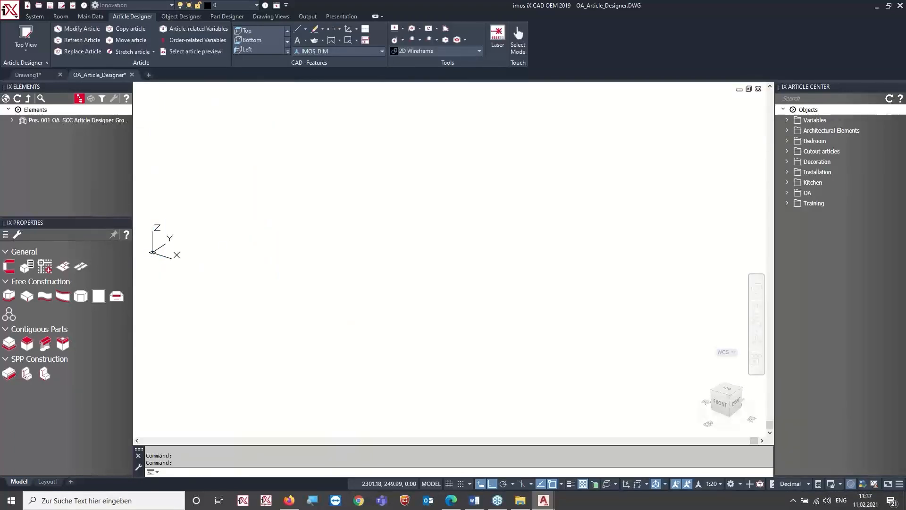
- Examine the connectors of the inserted sub-article at the cabinet's top shelf and bottom shelf
{"action": "middle_click_drag", "start_coordinate": [408, 179], "coordinate": [430, 218]}
{"action": "scroll", "coordinate": [439, 213], "scroll_direction": "up", "scroll_amount": 2}
{"action": "middle_click_drag", "start_coordinate": [417, 164], "coordinate": [431, 258]}
{"action": "scroll", "coordinate": [431, 258], "scroll_direction": "up", "scroll_amount": 5}
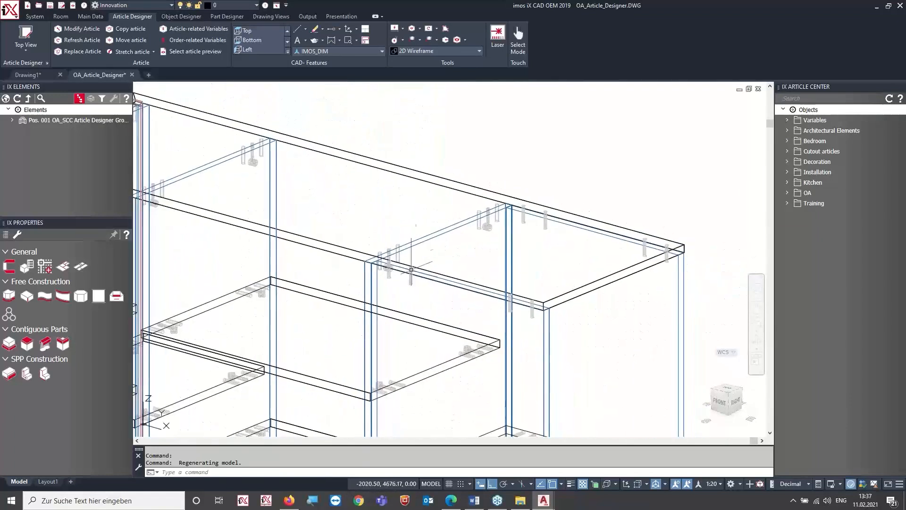
{"action": "middle_click_drag", "start_coordinate": [519, 305], "coordinate": [518, 236]}
{"action": "middle_click_drag", "start_coordinate": [543, 373], "coordinate": [526, 184]}
{"action": "scroll", "coordinate": [523, 288], "scroll_direction": "down", "scroll_amount": 4}
{"action": "middle_click_drag", "start_coordinate": [518, 310], "coordinate": [490, 140]}
{"action": "left_click_drag", "start_coordinate": [489, 140], "coordinate": [462, 88]}
{"action": "scroll", "coordinate": [462, 89], "scroll_direction": "down", "scroll_amount": 2}
{"action": "scroll", "coordinate": [440, 213], "scroll_direction": "up", "scroll_amount": 4}
{"action": "scroll", "coordinate": [437, 279], "scroll_direction": "up", "scroll_amount": 2}
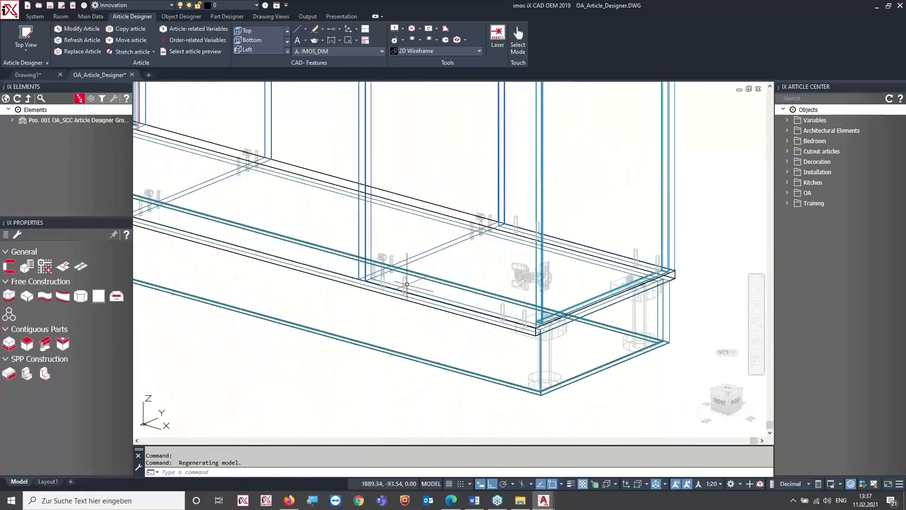
- Display the drawing in the Realistic style and examine the door and drawers at the cabinet's open end
{"action": "left_click", "coordinate": [402, 41]}
{"action": "left_click", "coordinate": [375, 113]}
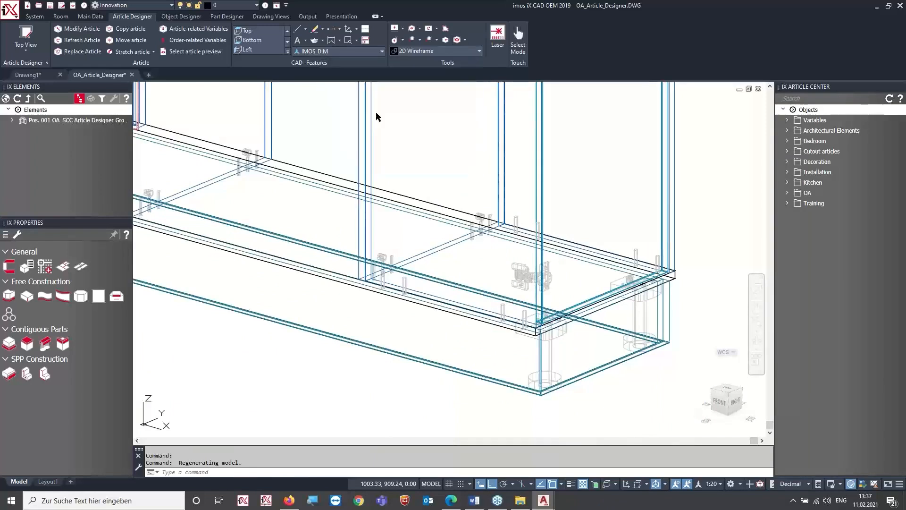
{"action": "scroll", "coordinate": [375, 113], "scroll_direction": "down", "scroll_amount": 2}
{"action": "scroll", "coordinate": [508, 151], "scroll_direction": "down", "scroll_amount": 2}
{"action": "middle_click_drag", "start_coordinate": [538, 132], "coordinate": [524, 287]}
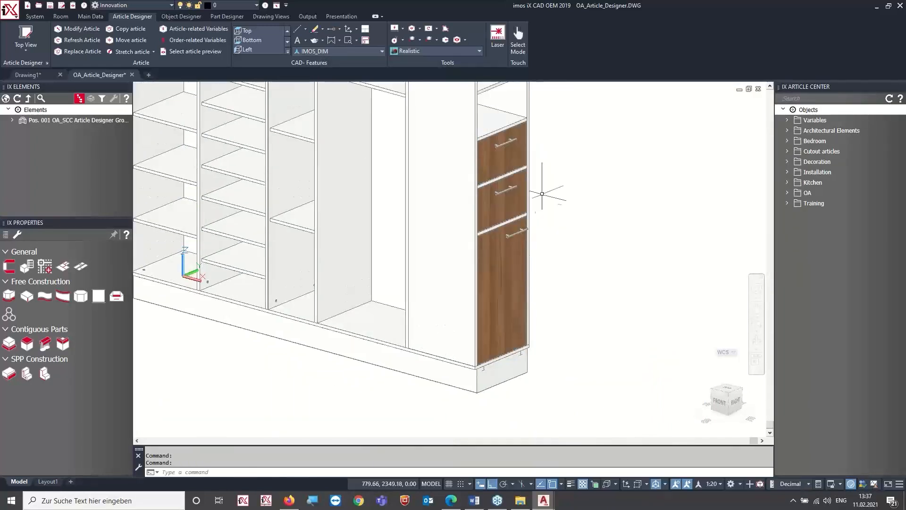